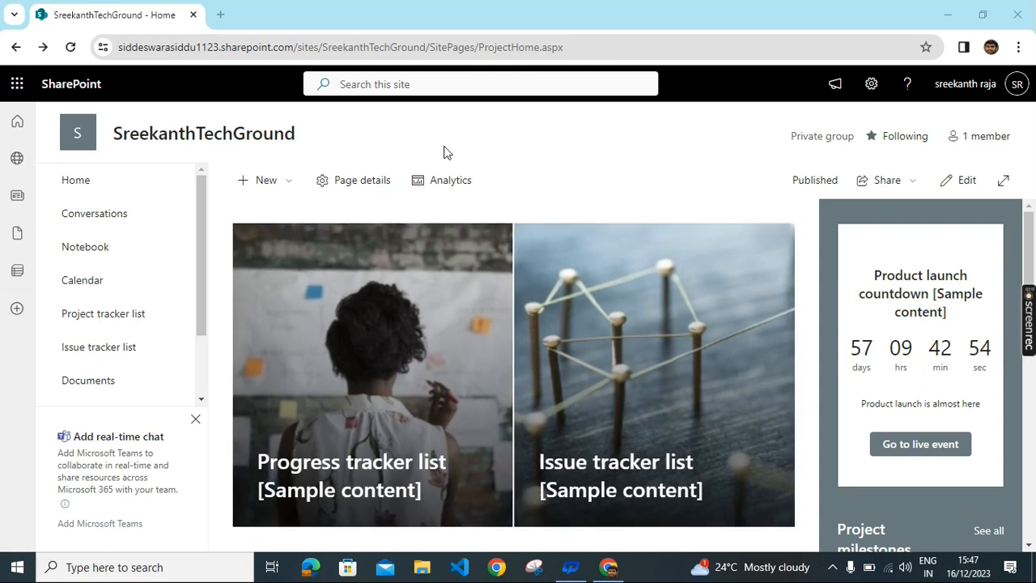
Step: Bring up the Settings pane on the SreekanthTechGround home page
click(873, 85)
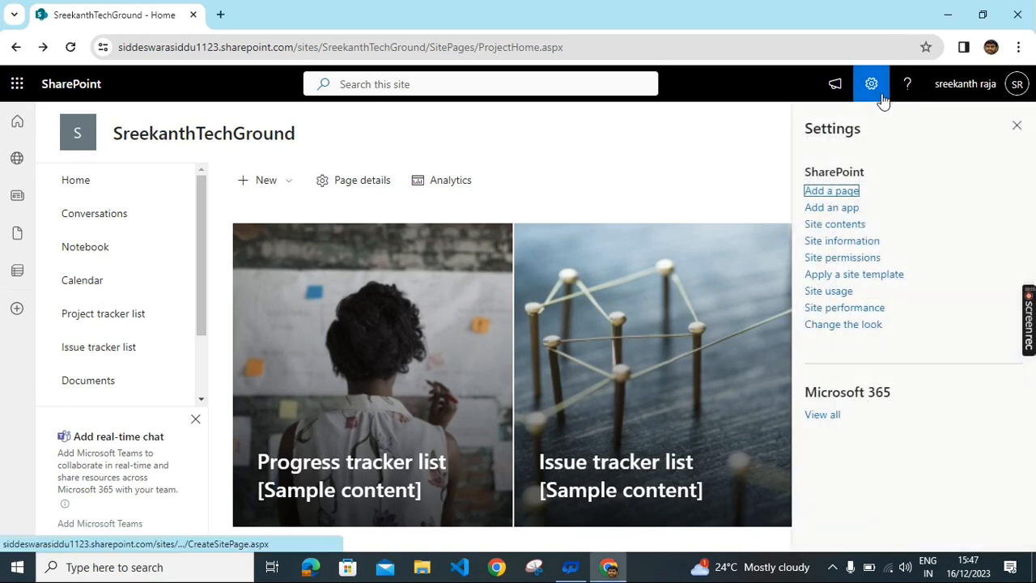
Step: Go from Site information to View all site settings, then to the Site columns gallery
click(878, 243)
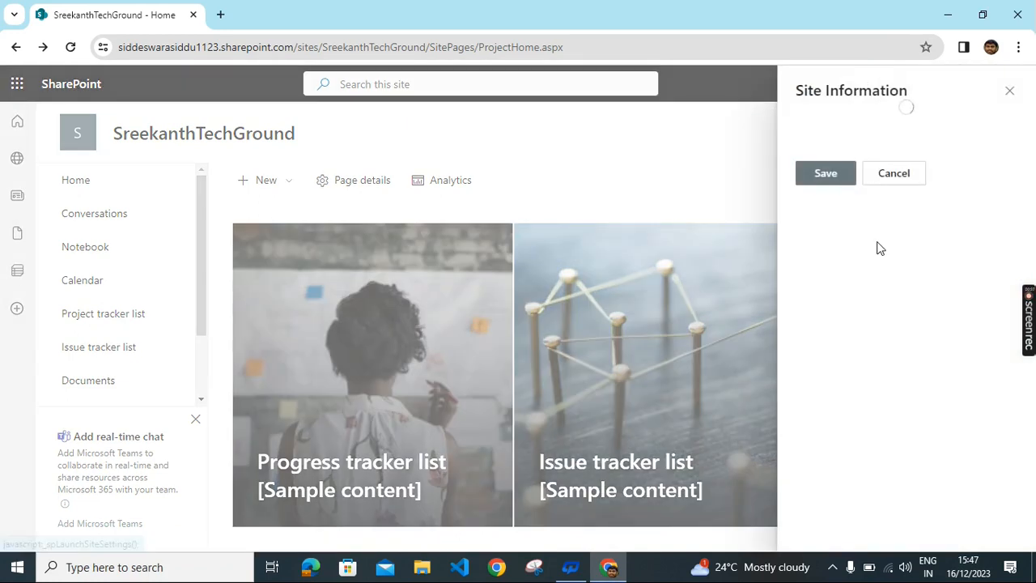
scroll(927, 396, down, 1)
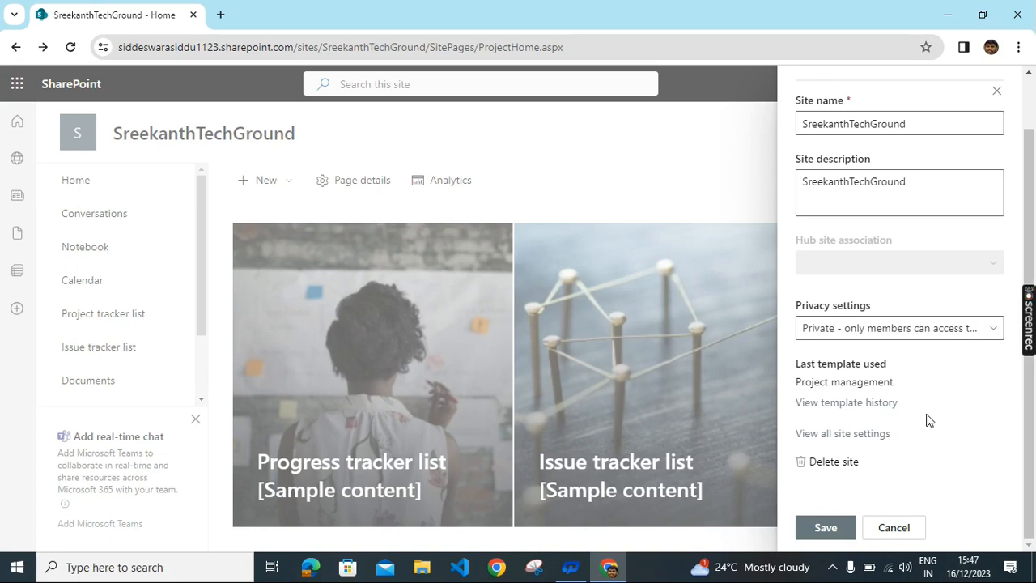
click(865, 441)
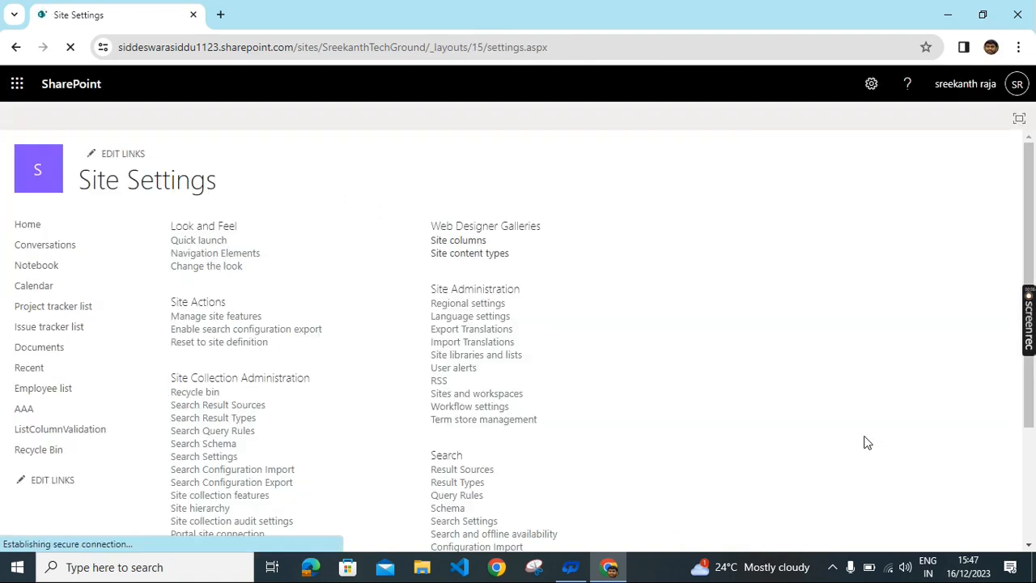
scroll(806, 375, down, 2)
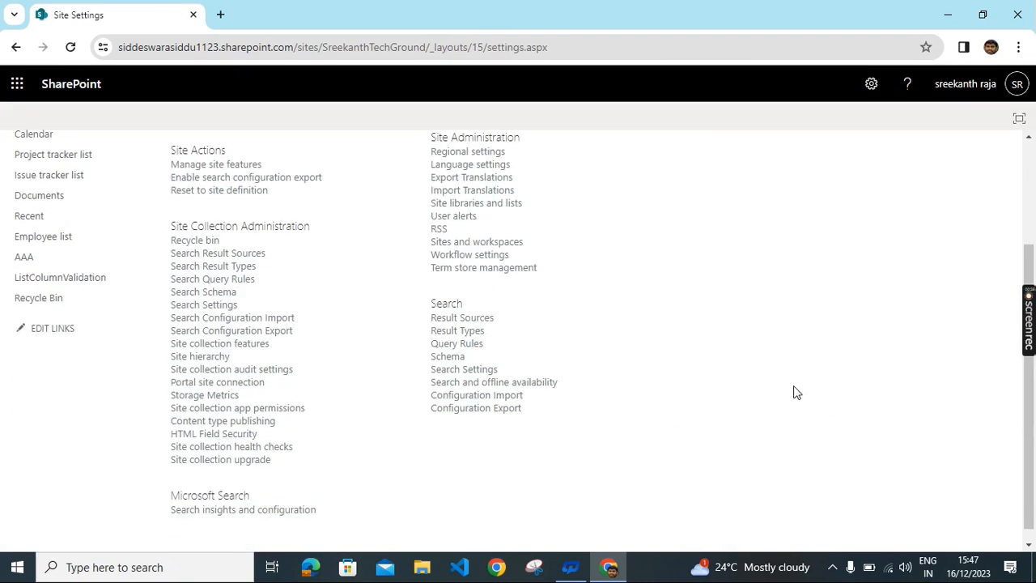
scroll(797, 384, up, 2)
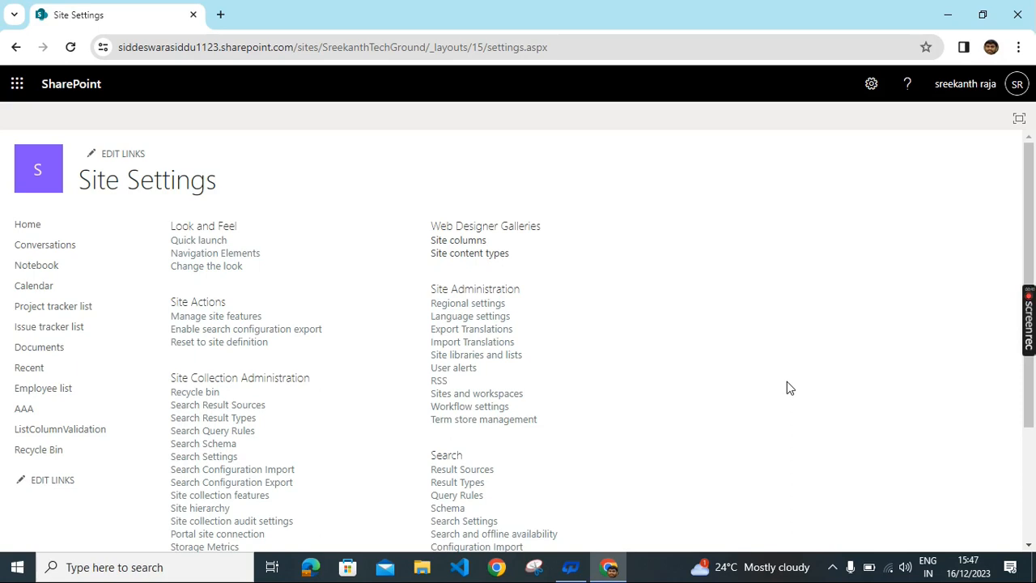
scroll(789, 389, down, 3)
scroll(762, 391, up, 3)
click(473, 242)
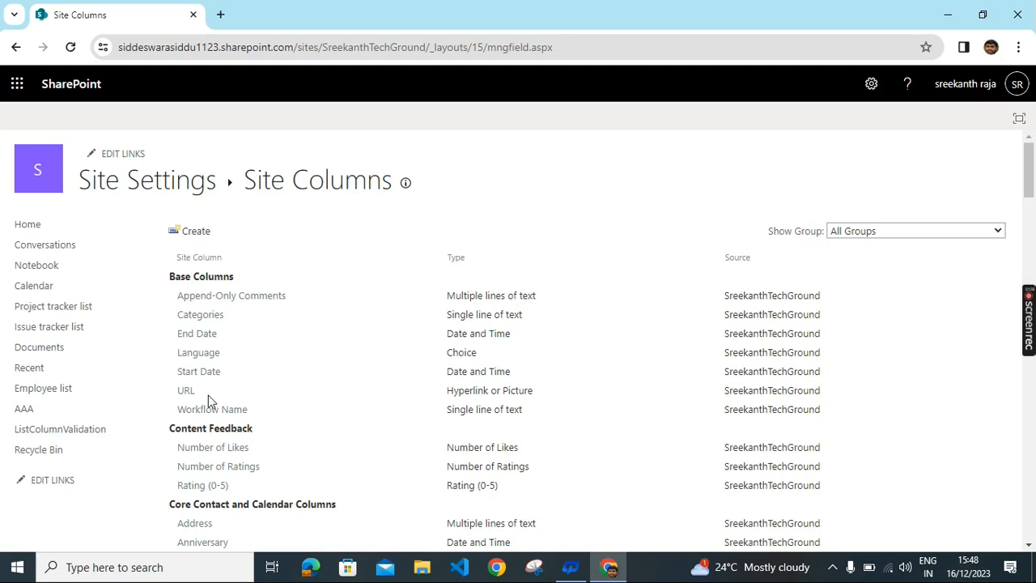
Step: Browse the full Site Columns list, then start a new site column with Create
scroll(401, 363, down, 1)
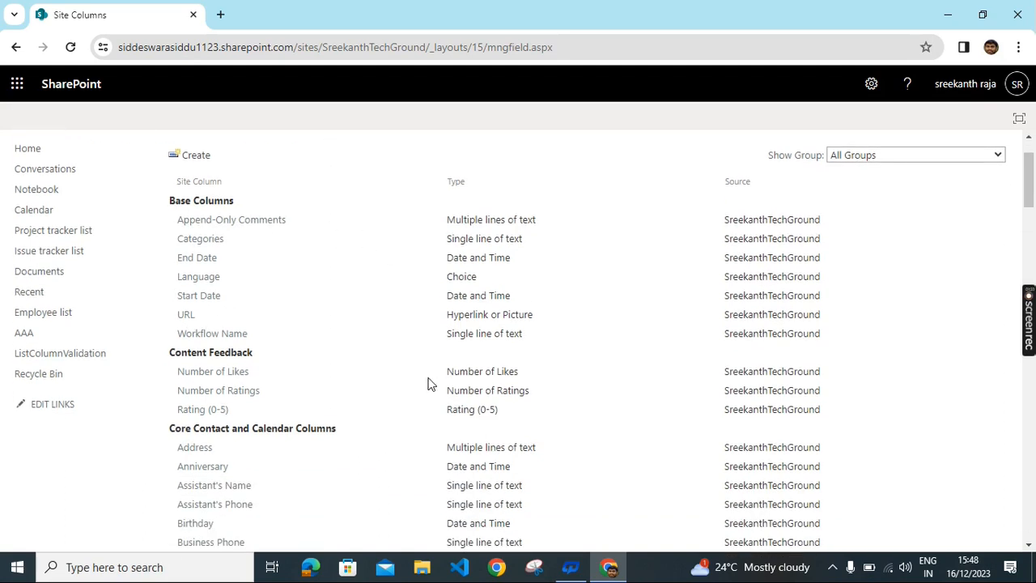
scroll(390, 417, down, 1)
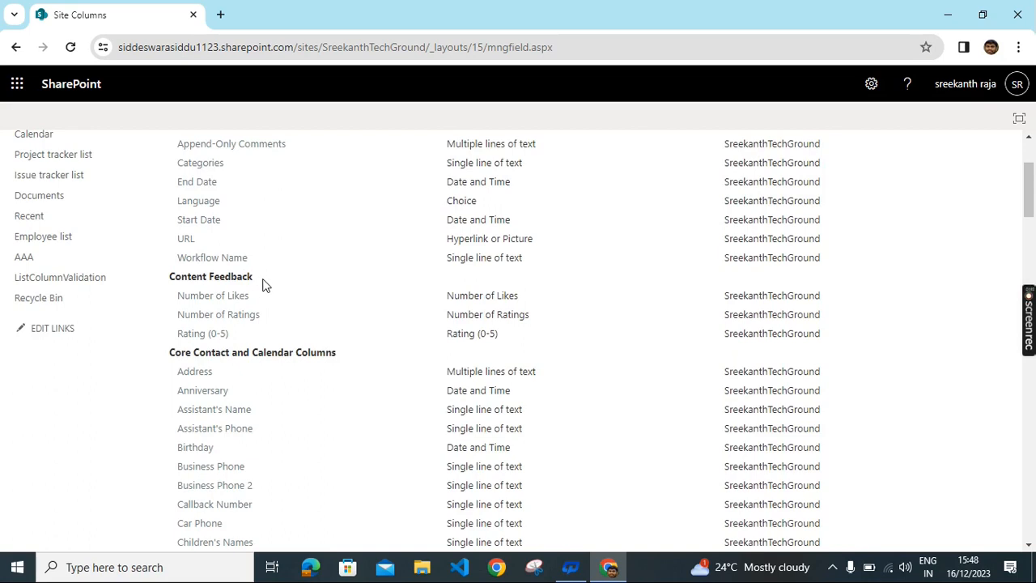
scroll(359, 340, down, 4)
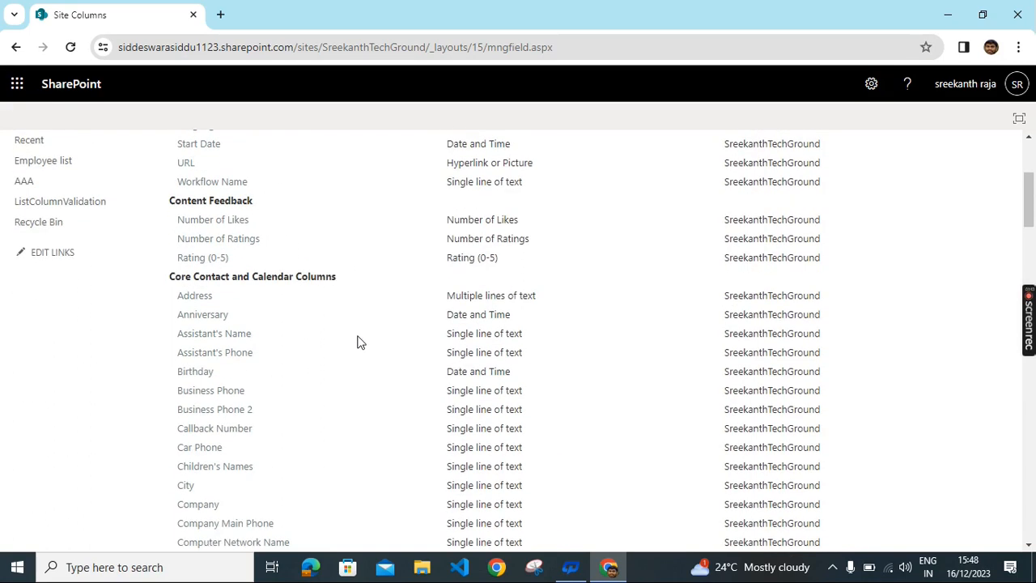
scroll(341, 371, down, 3)
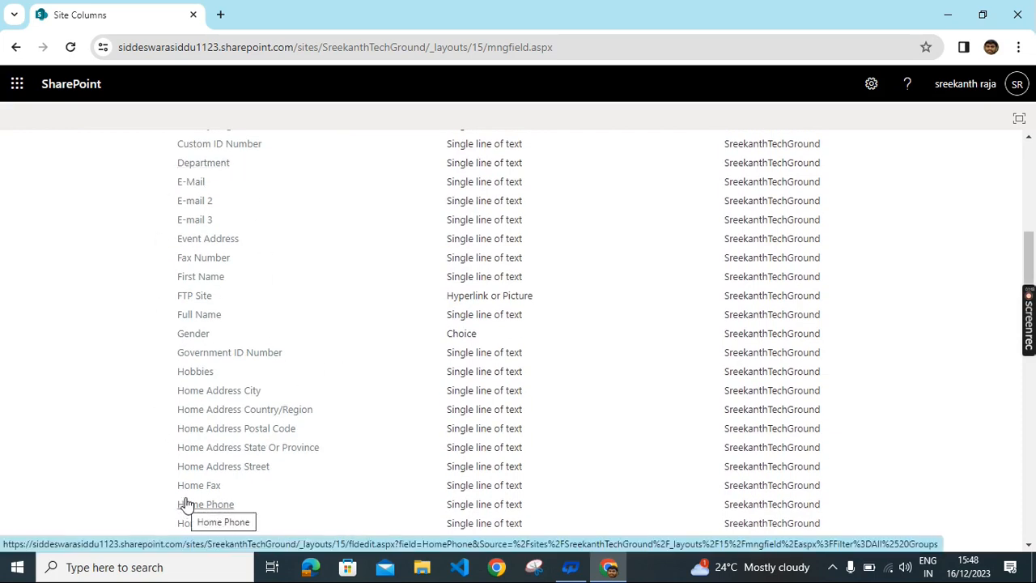
scroll(379, 411, down, 3)
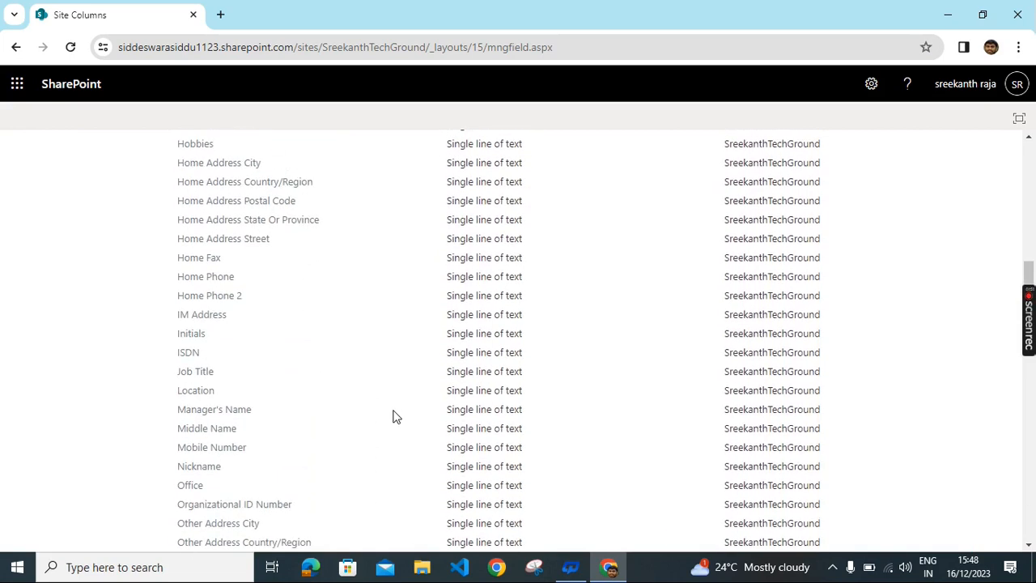
scroll(389, 406, down, 7)
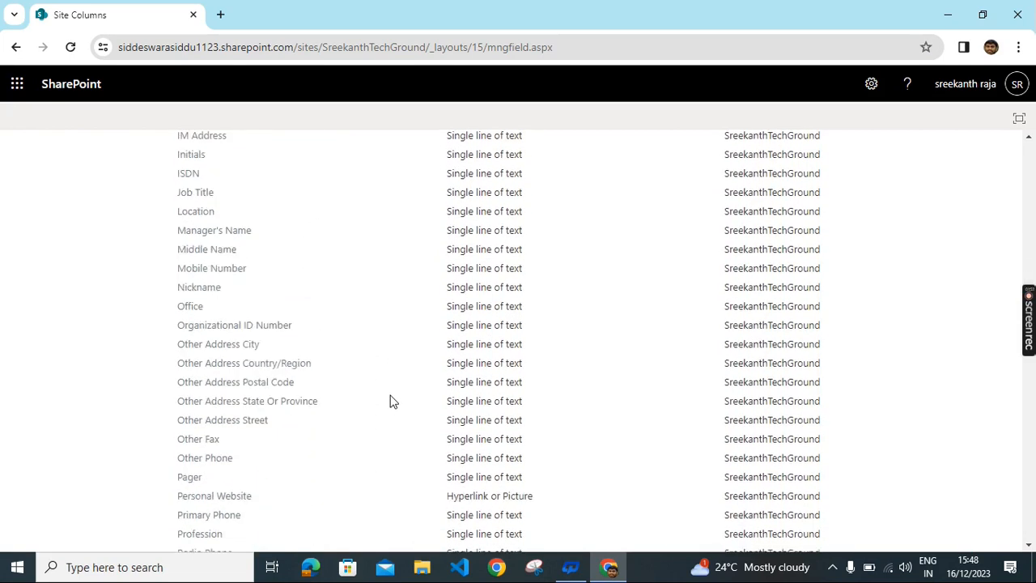
scroll(392, 402, down, 3)
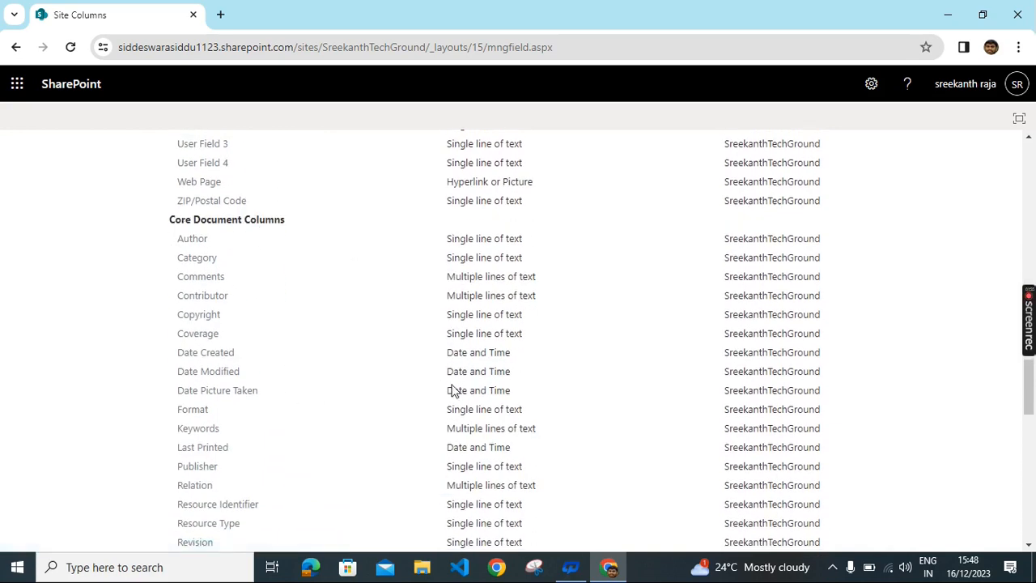
scroll(451, 388, up, 14)
scroll(435, 255, up, 10)
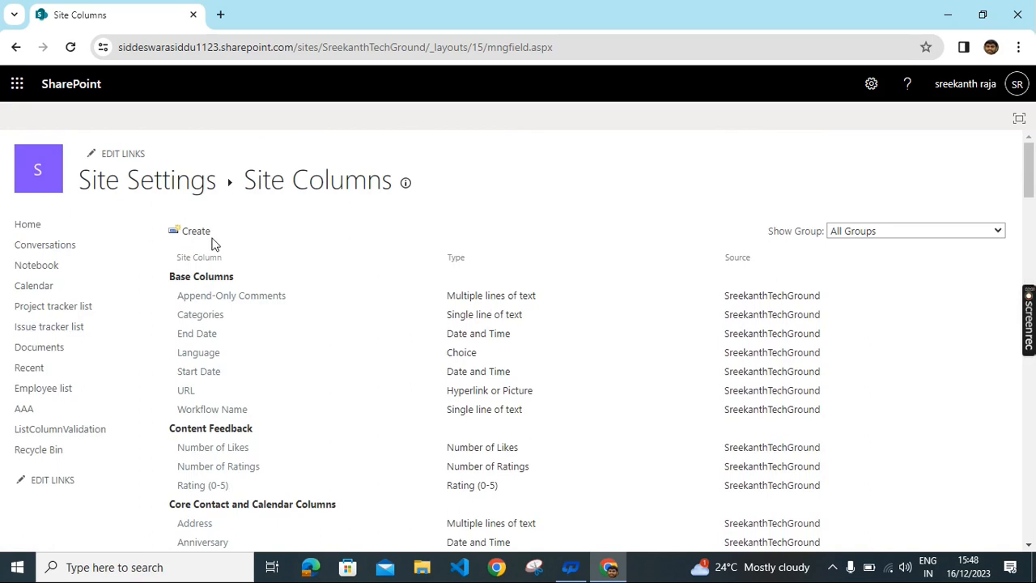
click(205, 239)
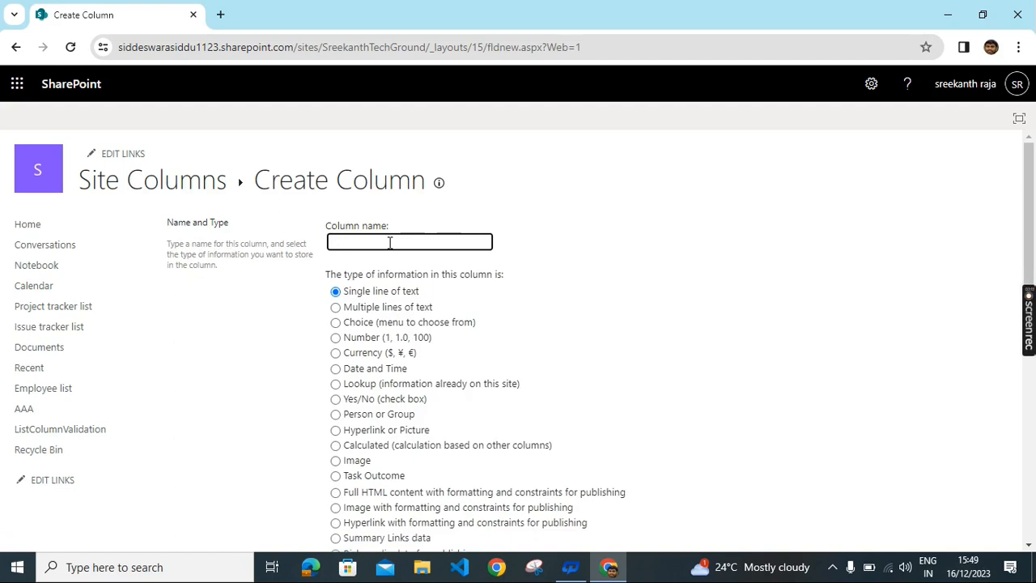
Step: Name the new column Department and make it a Choice (menu to choose from) column
text(Department)
scroll(513, 257, down, 1)
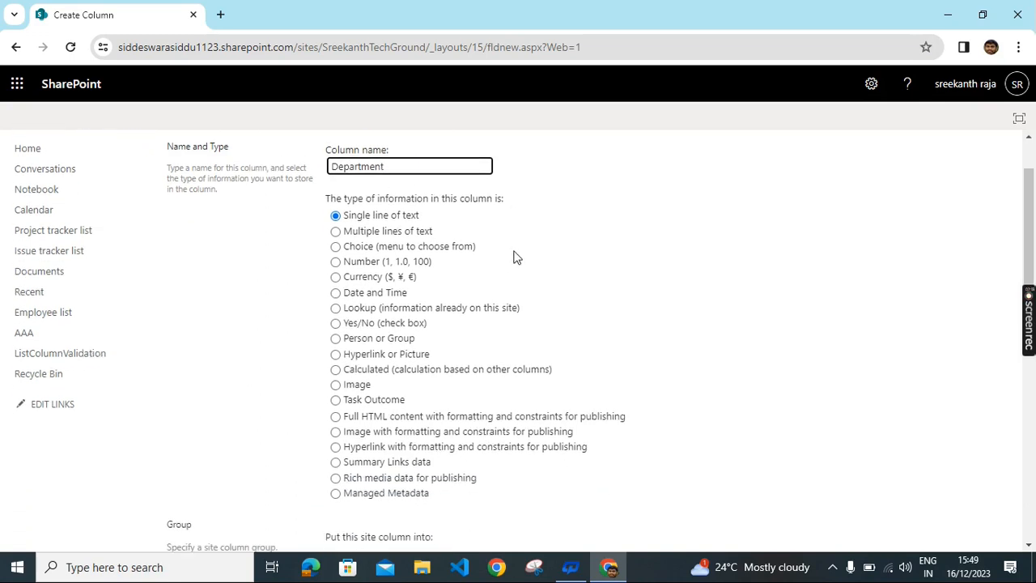
click(335, 247)
scroll(646, 348, down, 1)
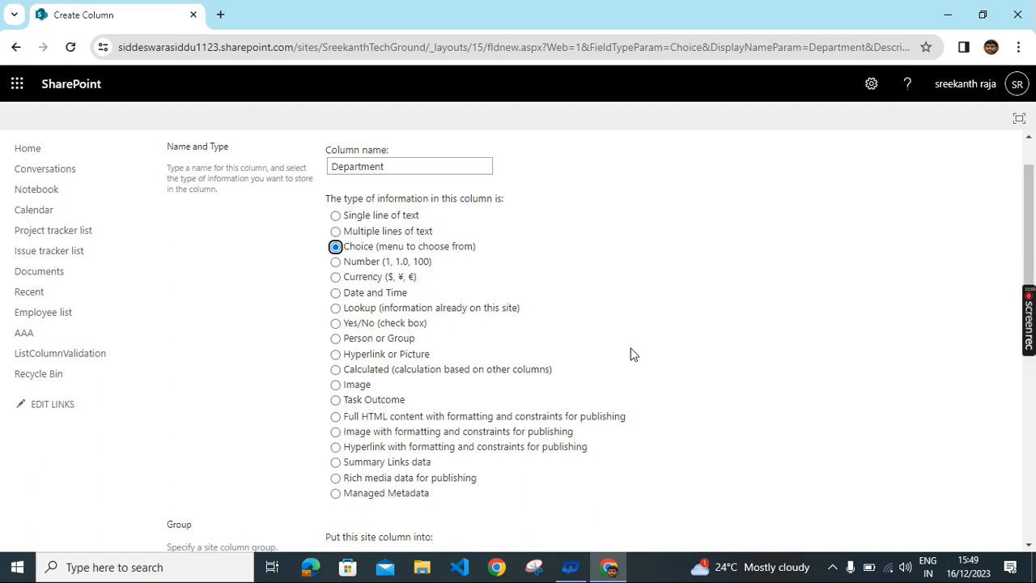
Step: Set the column's group option to a new group instead of an existing one
scroll(636, 354, down, 2)
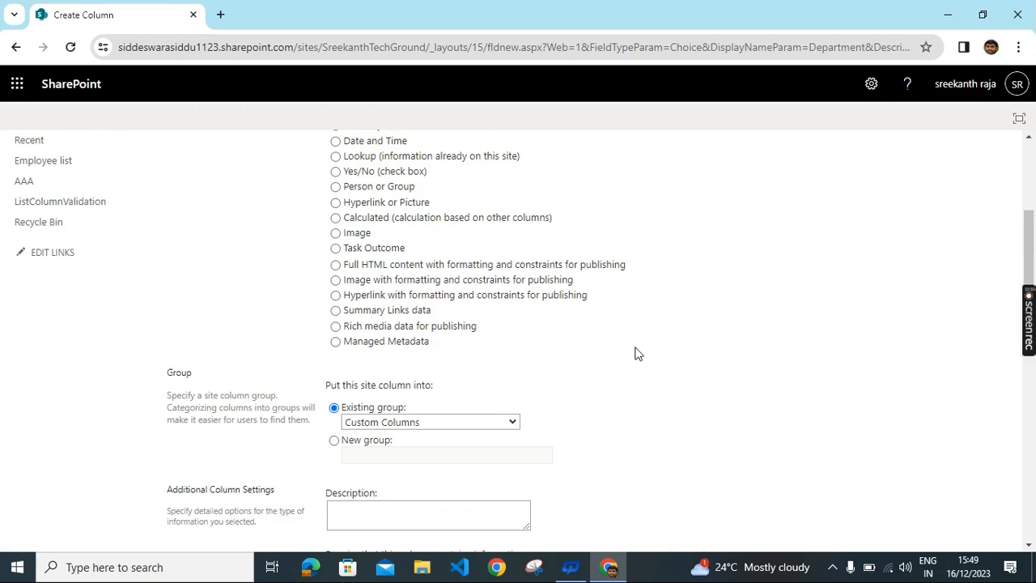
scroll(636, 354, down, 2)
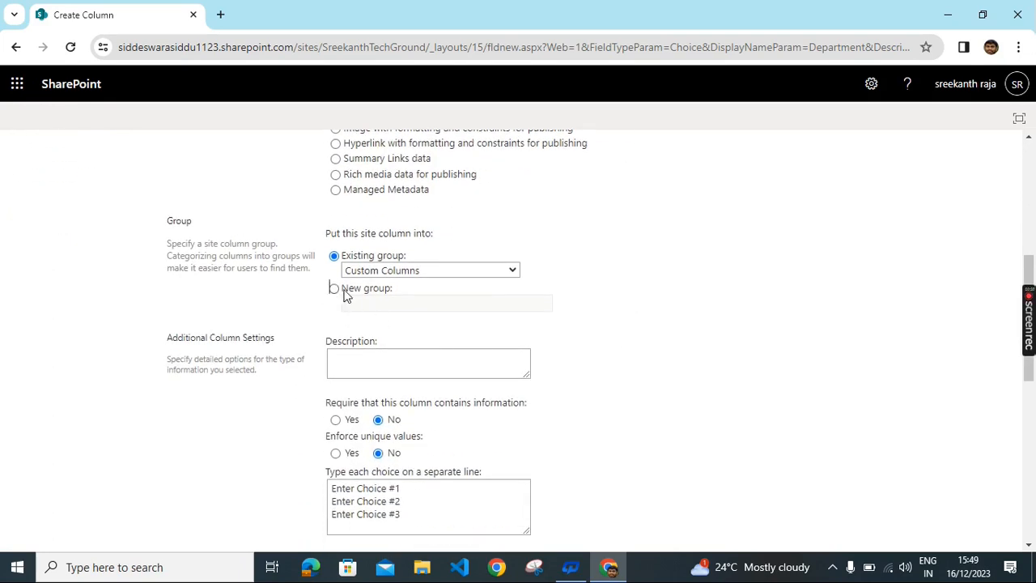
click(334, 290)
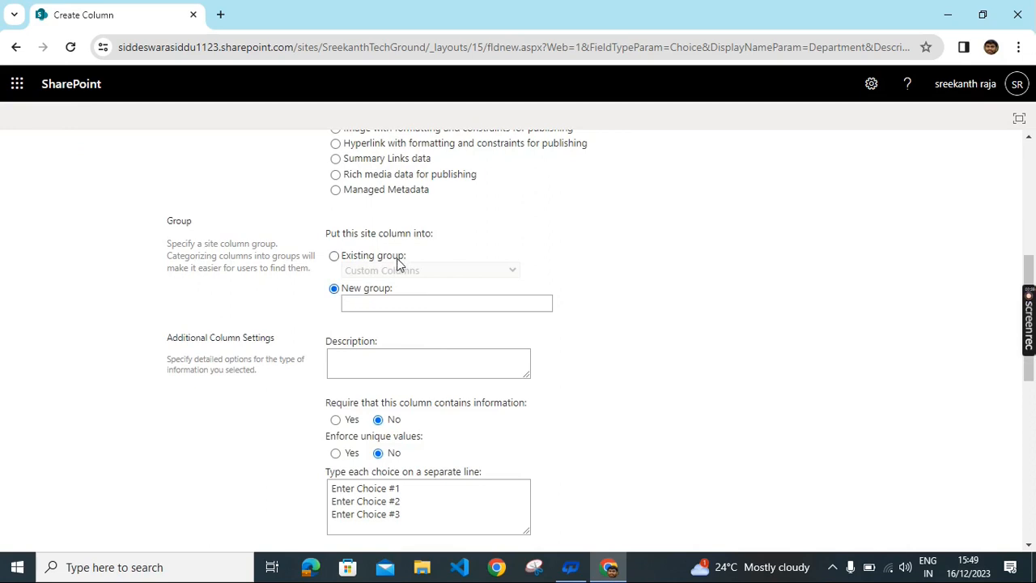
click(335, 256)
click(508, 271)
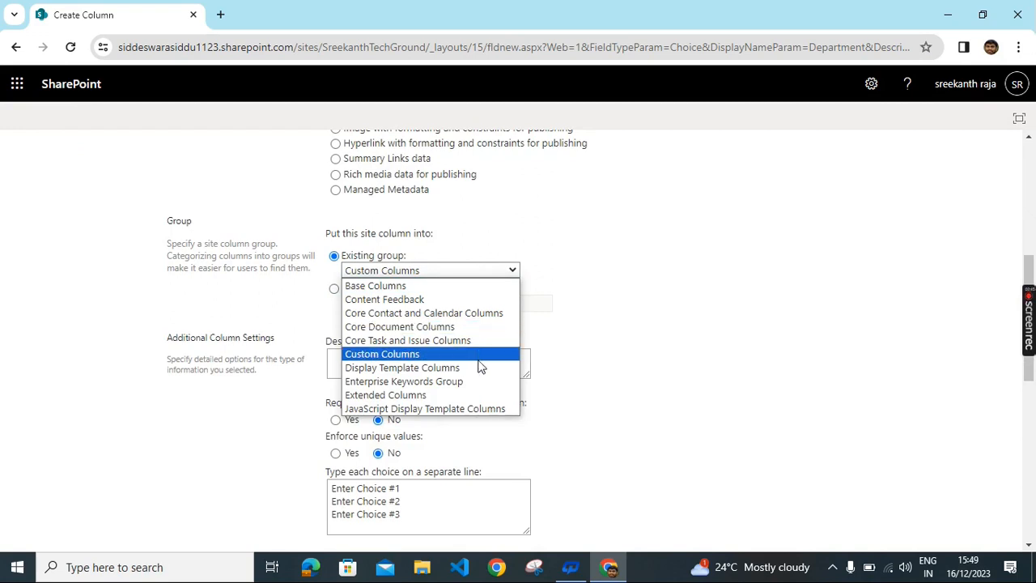
click(581, 227)
click(334, 289)
scroll(376, 314, down, 1)
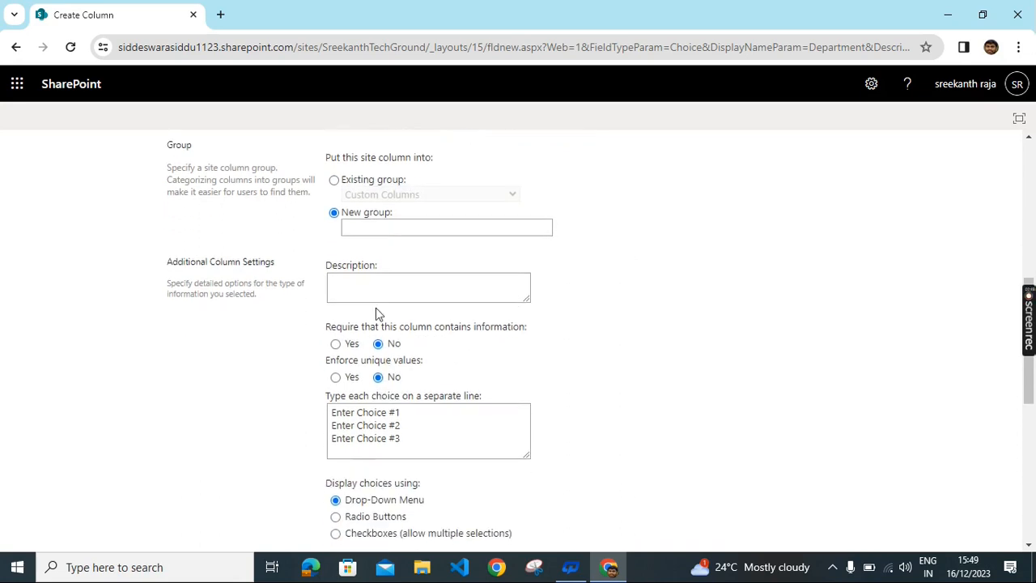
click(360, 295)
Step: Give the column the description Demo and replace the placeholder choice with developers
text(Demo)
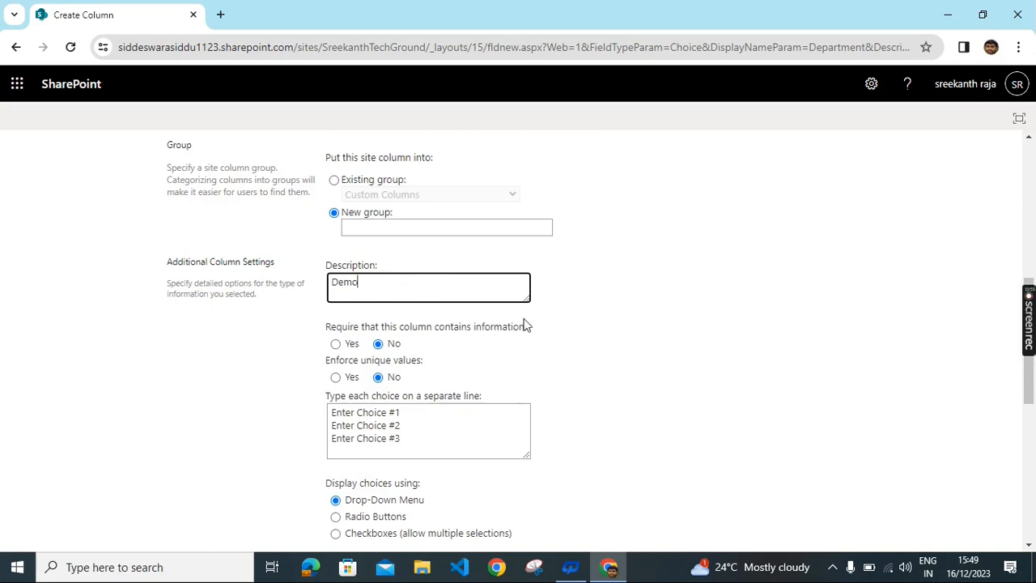
scroll(588, 334, down, 2)
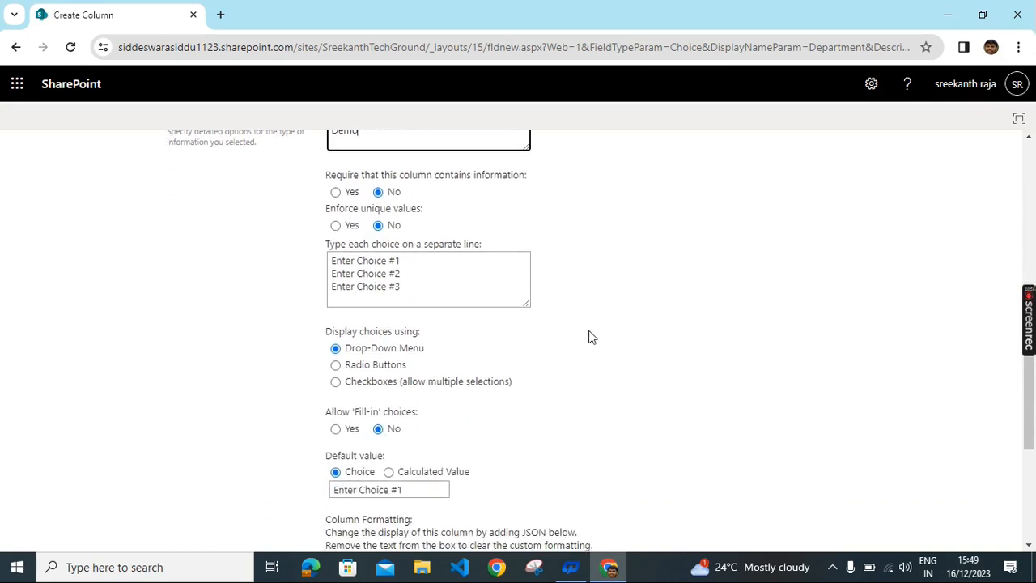
click(405, 263)
key(BackSpace)
key(BackSpace)
key(BackSpace)
key(BackSpace)
key(BackSpace)
key(BackSpace)
key(BackSpace)
key(BackSpace)
key(BackSpace)
key(BackSpace)
key(BackSpace)
key(BackSpace)
key(BackSpace)
key(BackSpace)
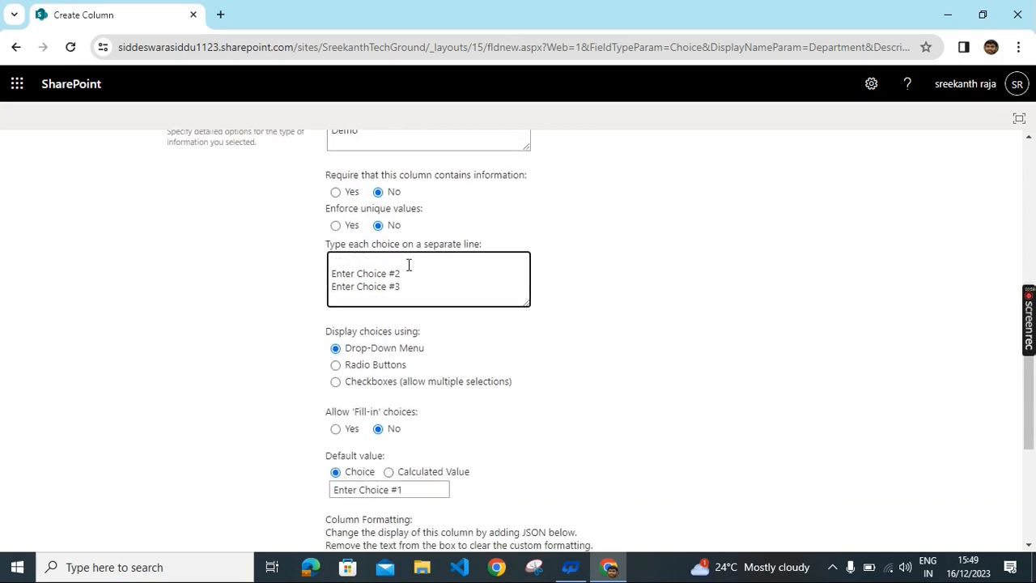
text(dev)
drag(409, 291, 328, 255)
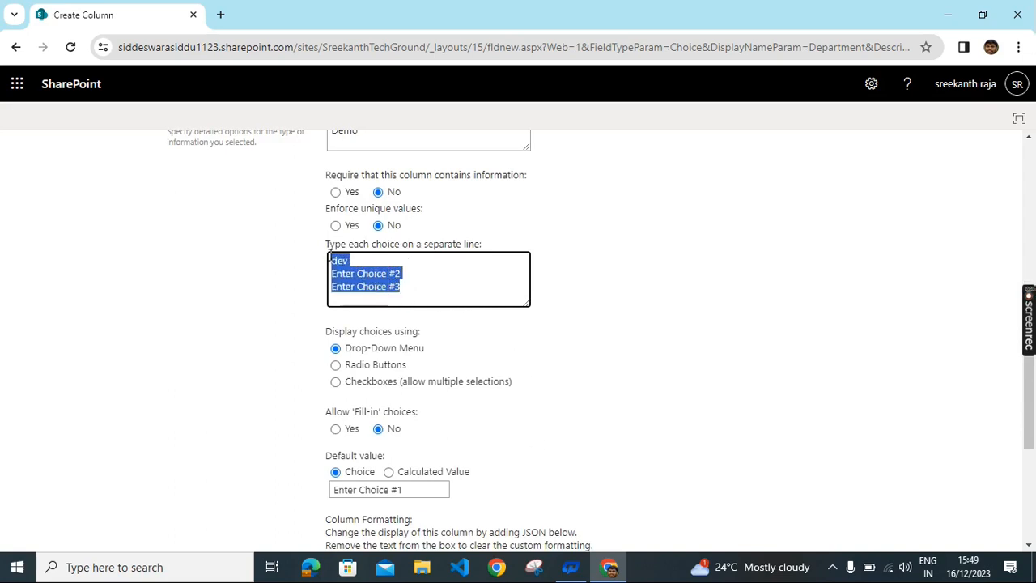
key(BackSpace)
text(deve)
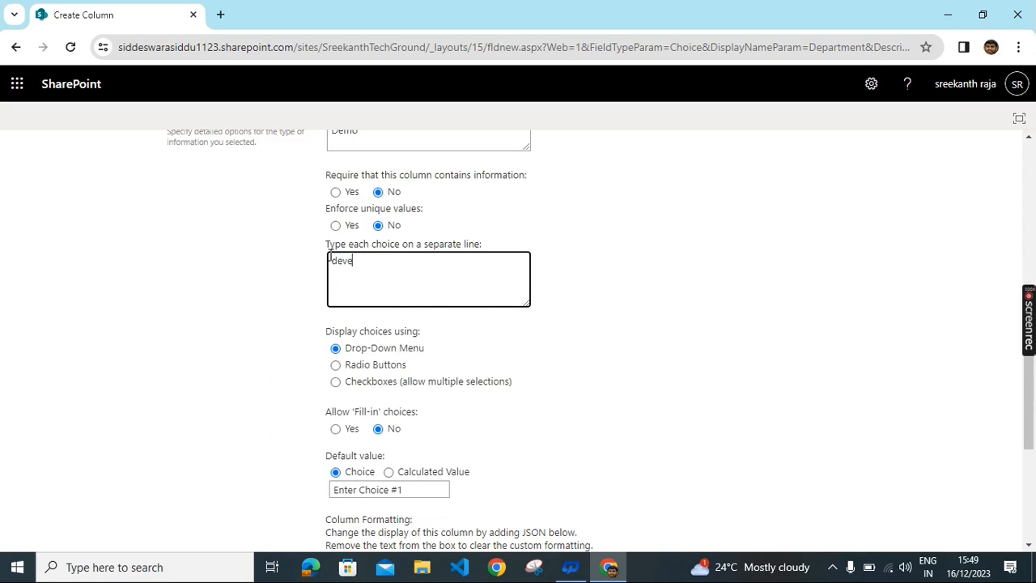
text(lopers)
Step: Replace the second choice with IT Department and add HR Department below it
key(Return)
text(Disigners)
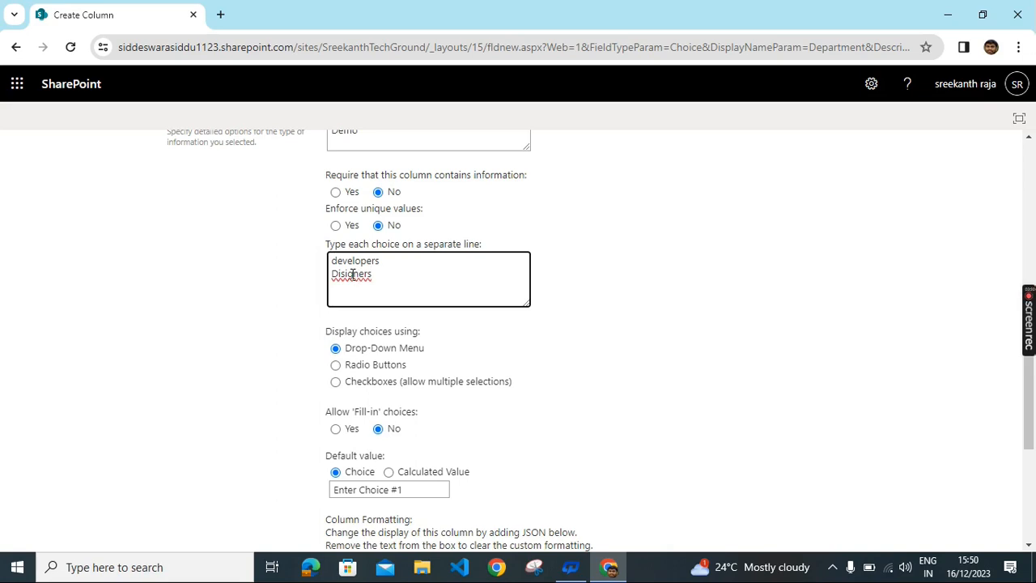
key(BackSpace)
double_click(384, 273)
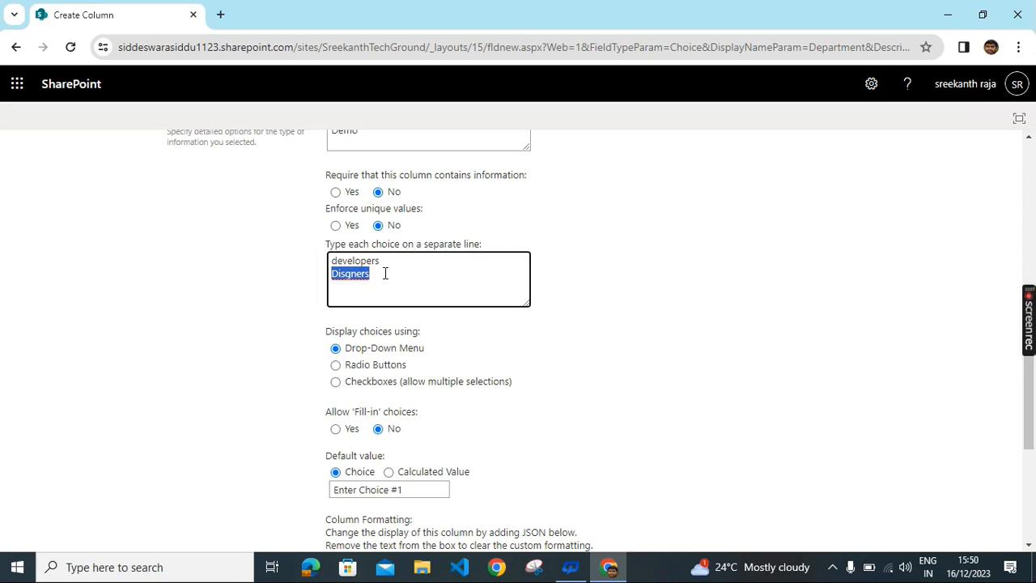
key(BackSpace)
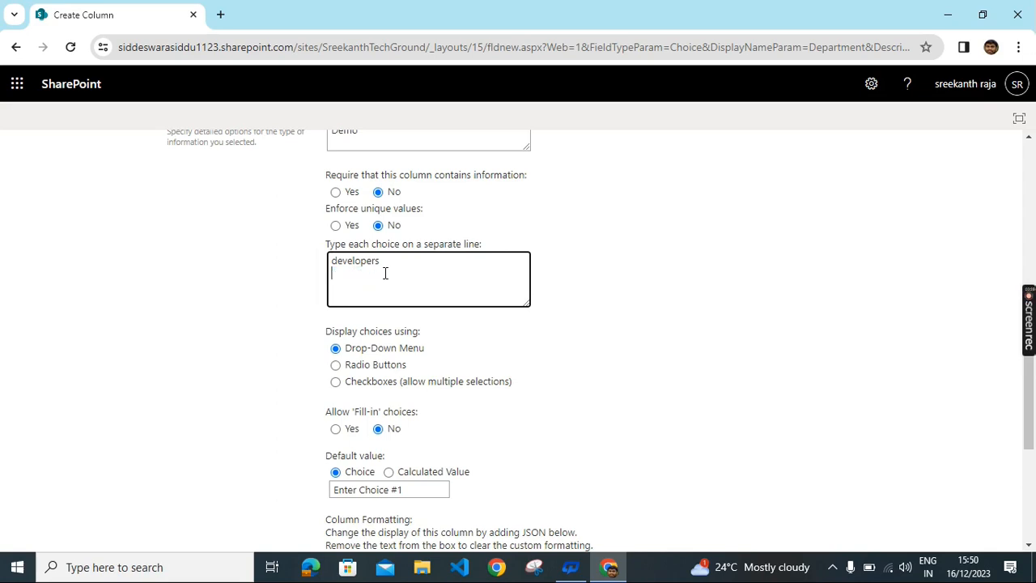
text(It De)
text(partment )
text(HR)
text( De)
text(part)
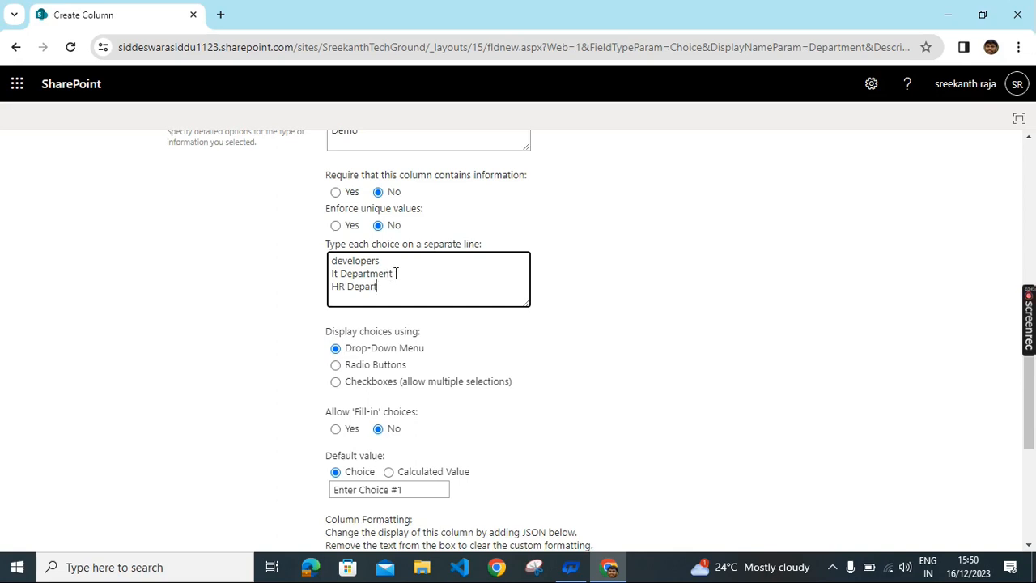
text(ment)
drag(337, 274, 331, 273)
text(T)
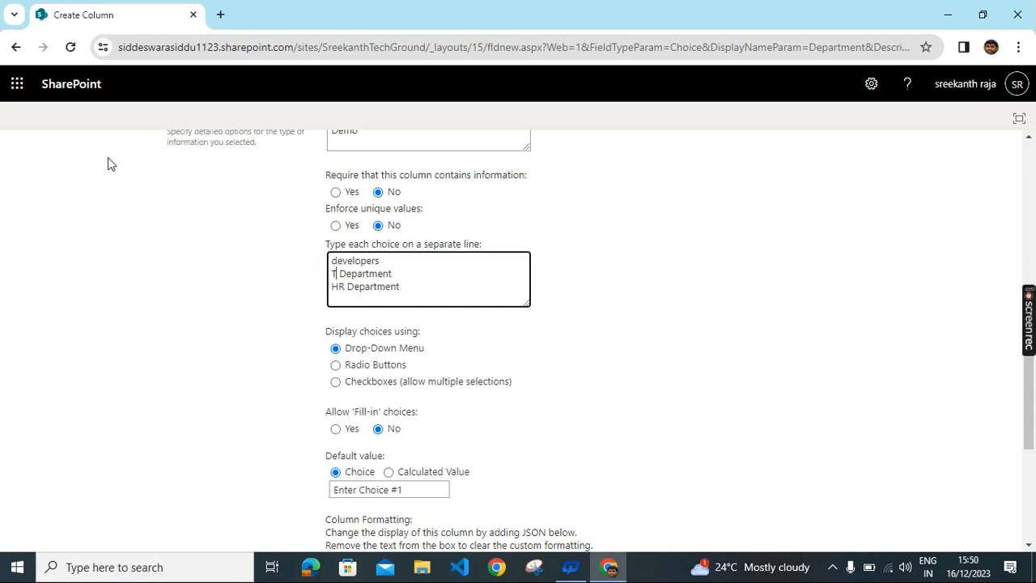
key(BackSpace)
text(IT)
Step: Change the first choice from developers to Finance Department
drag(382, 262, 314, 268)
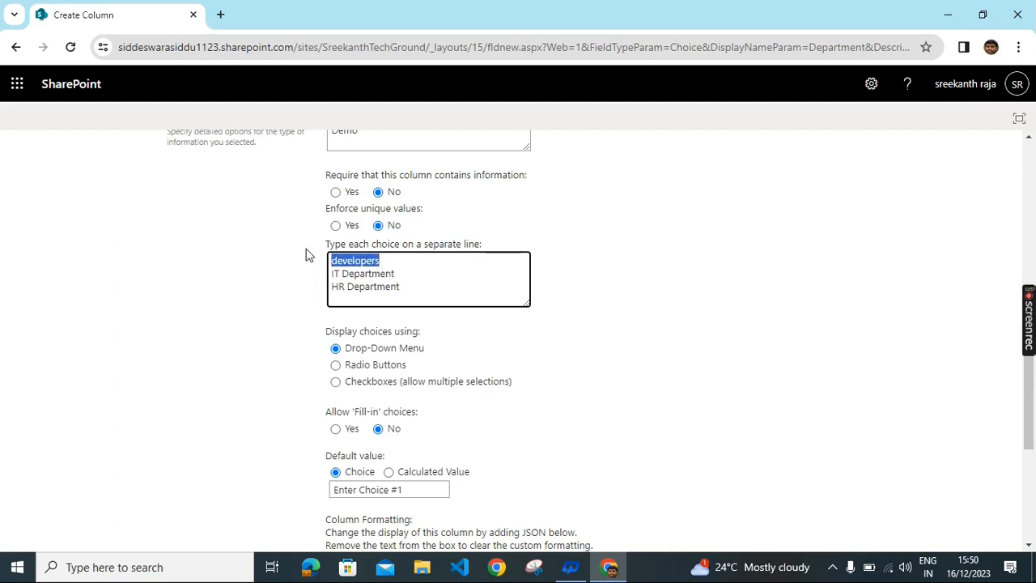
key(BackSpace)
text(Fi)
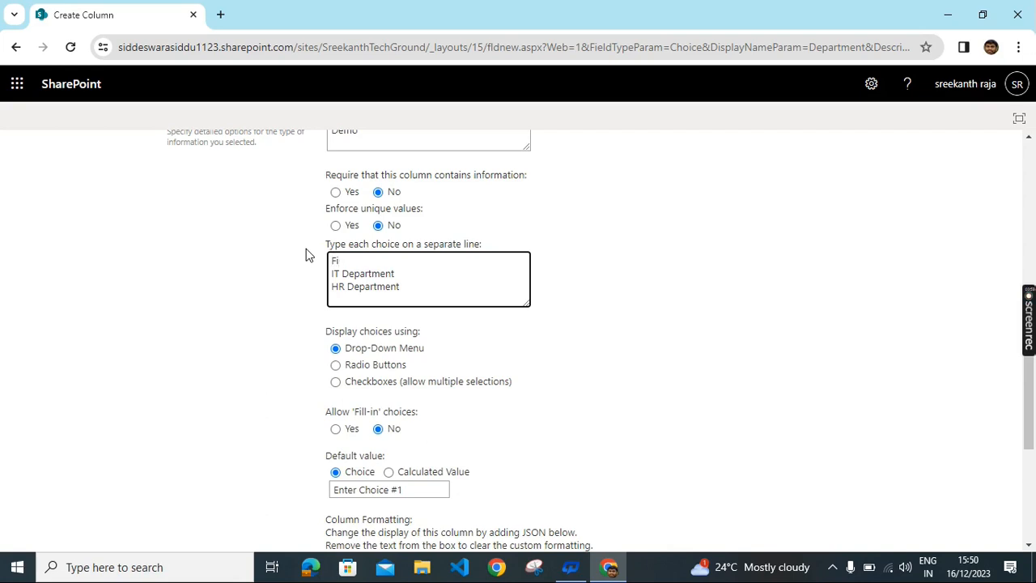
text(nance Department)
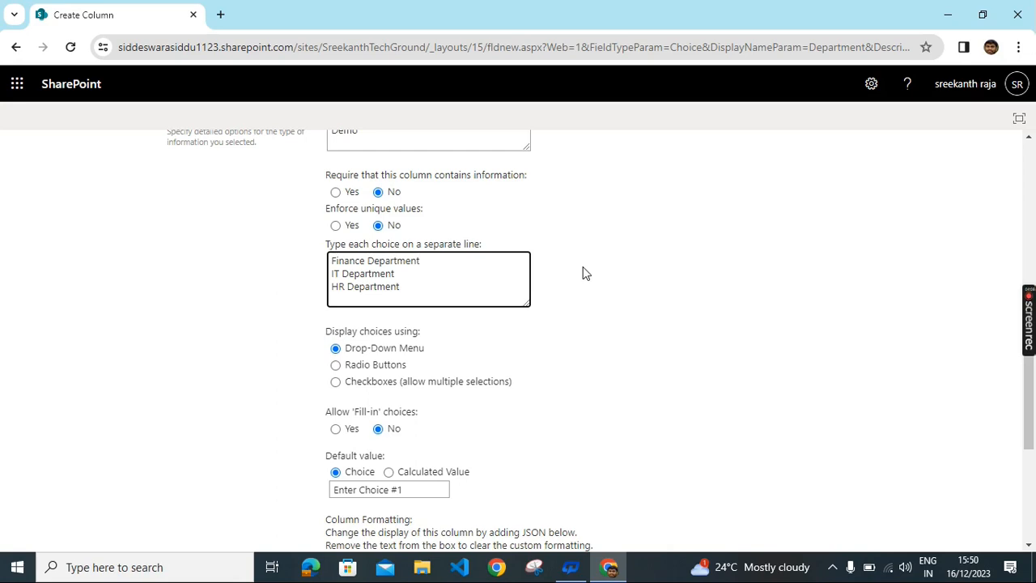
scroll(599, 283, up, 2)
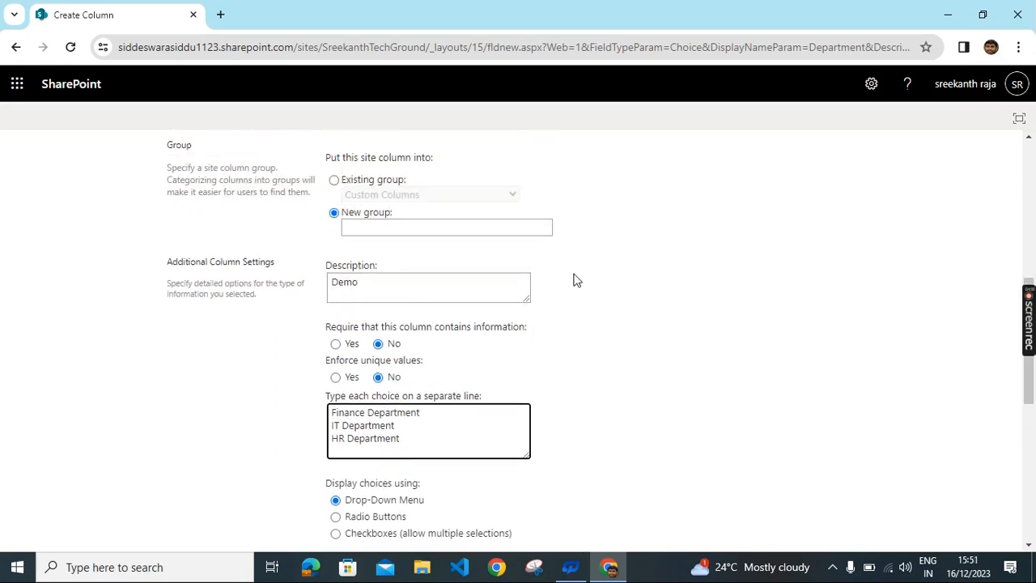
Step: Delete Finance Department from the Default value box, leaving no default choice
scroll(581, 293, down, 1)
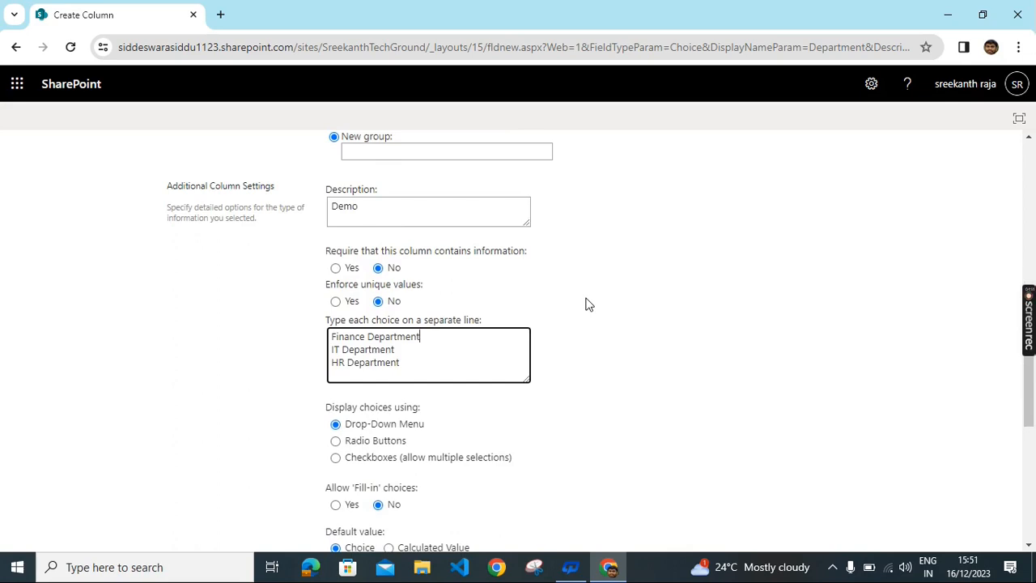
scroll(603, 319, down, 2)
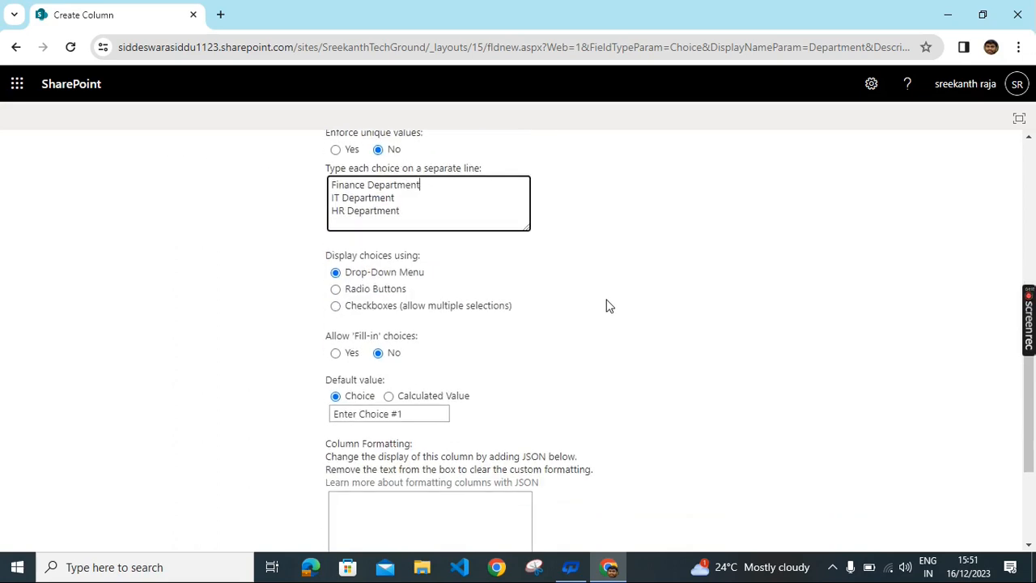
scroll(609, 305, down, 1)
scroll(609, 306, down, 2)
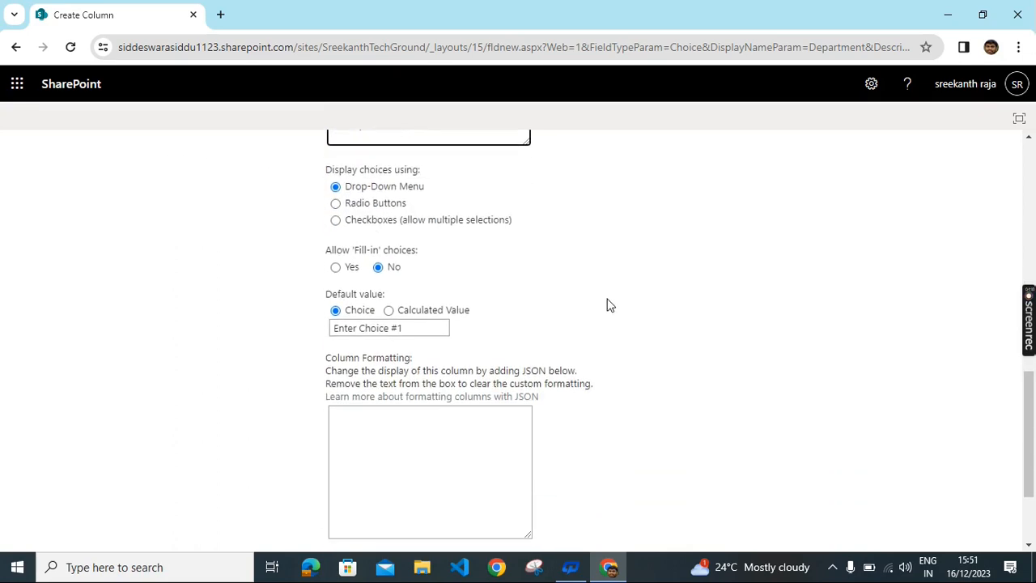
drag(419, 190, 316, 202)
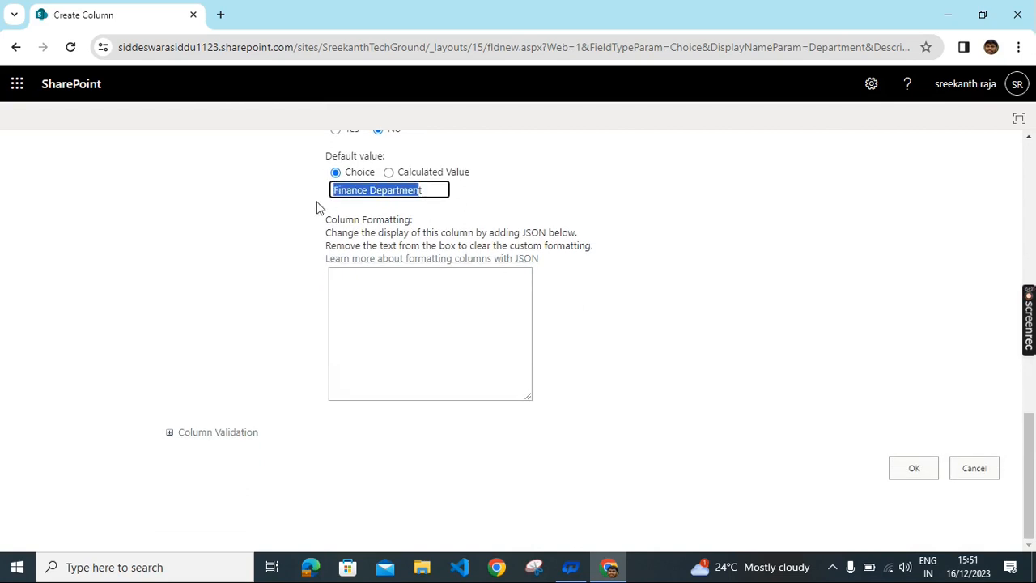
key(BackSpace)
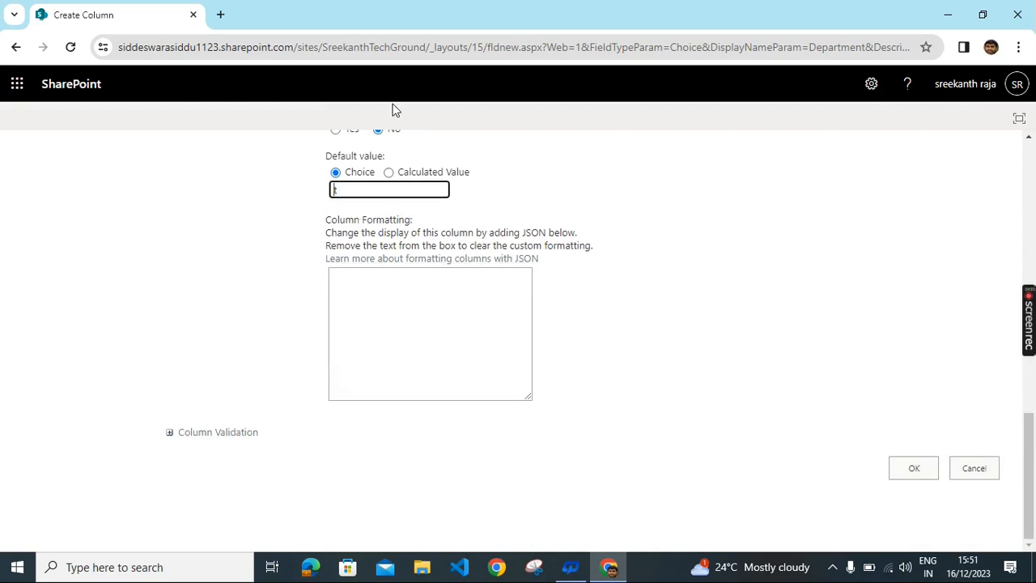
click(346, 192)
scroll(676, 328, up, 5)
scroll(676, 328, up, 1)
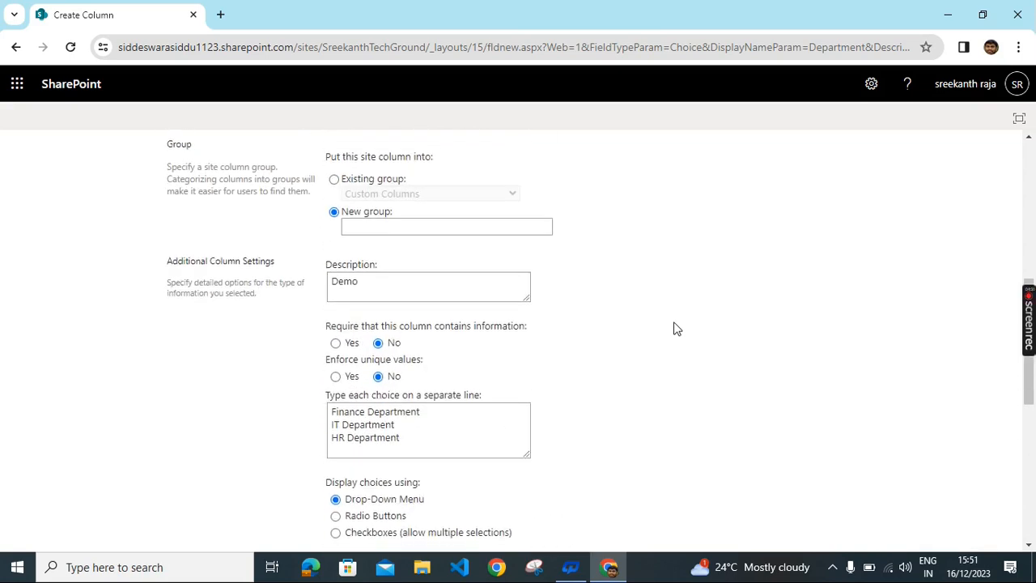
scroll(676, 328, down, 6)
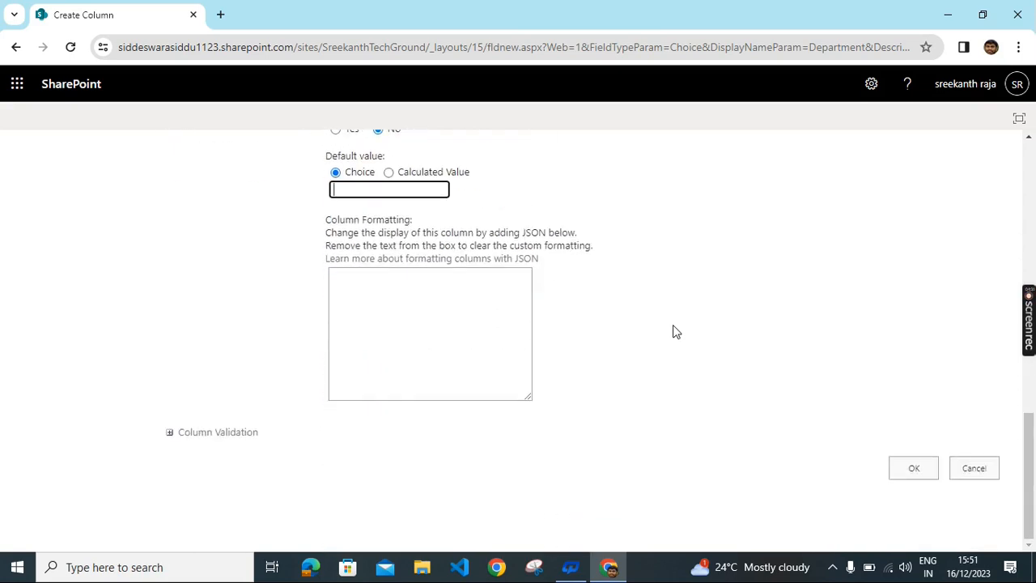
click(227, 434)
Step: Name the new group DEmo, add 'colums' to the description, and submit the column
scroll(245, 305, down, 2)
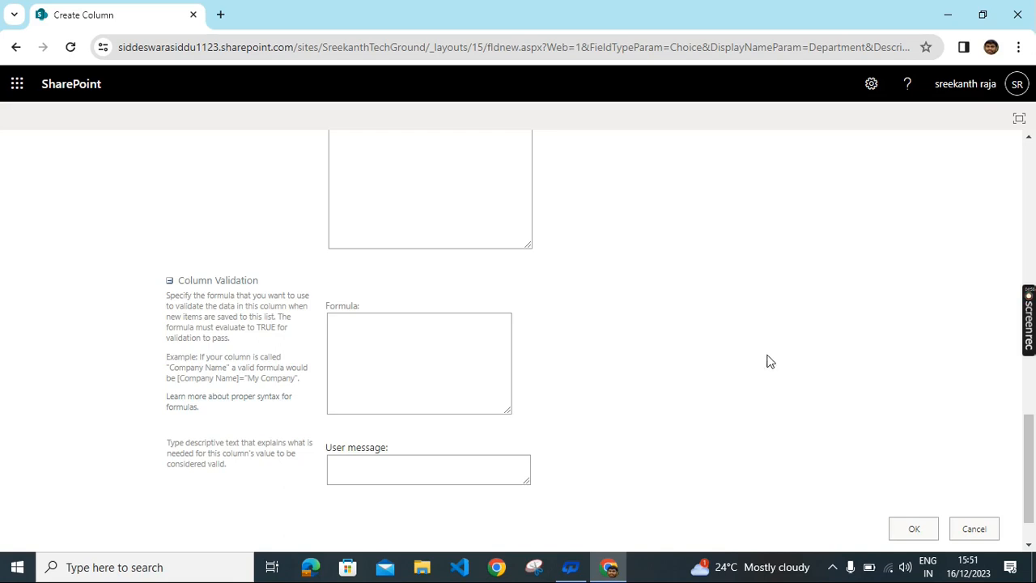
click(914, 529)
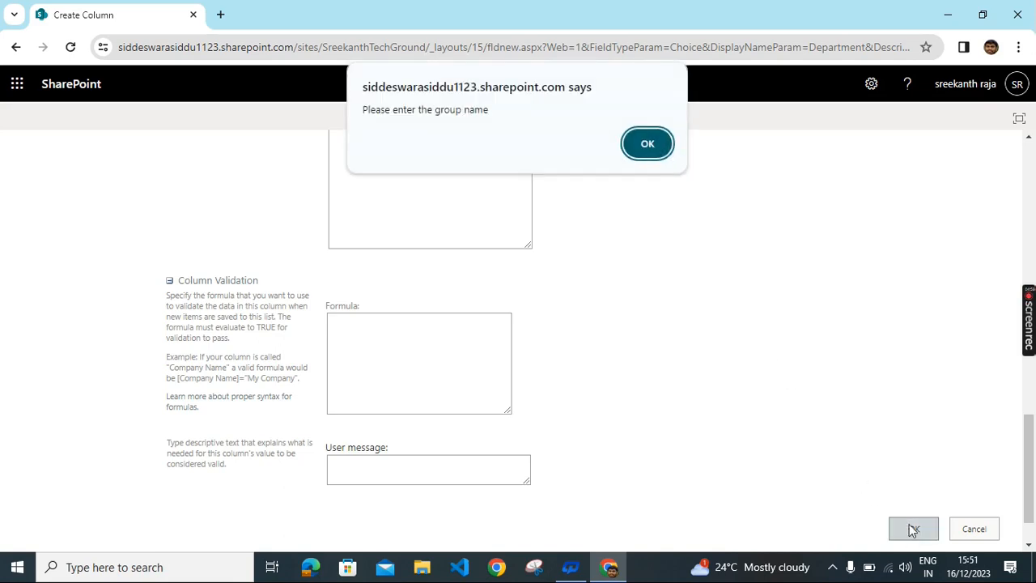
click(646, 149)
middle_click(630, 305)
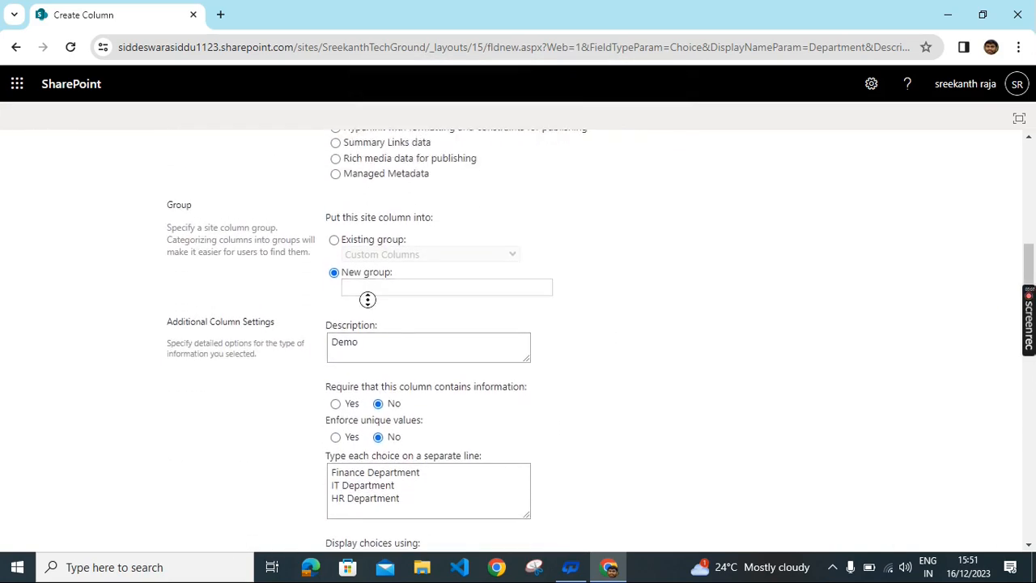
click(365, 288)
click(369, 298)
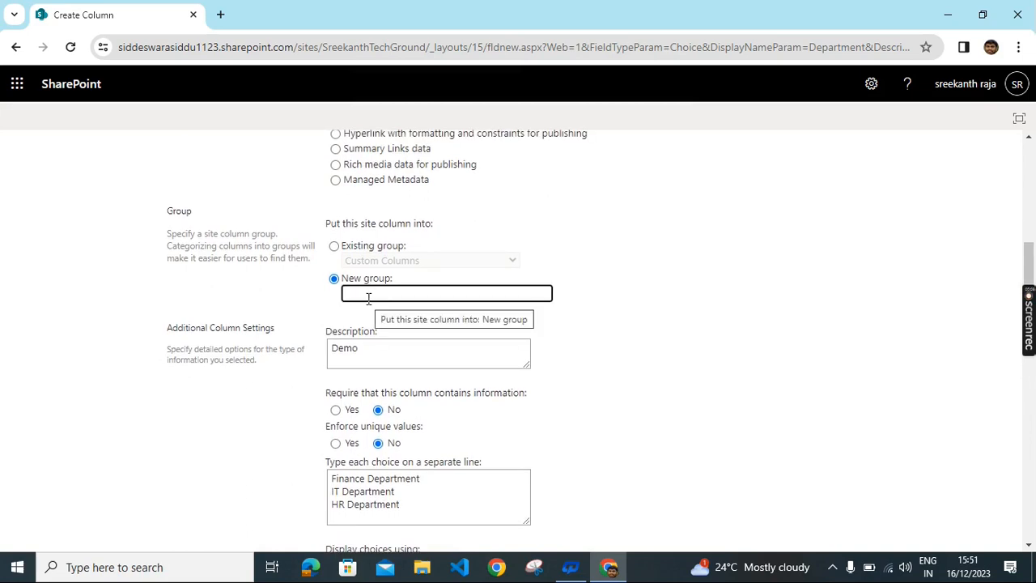
text(DEmo)
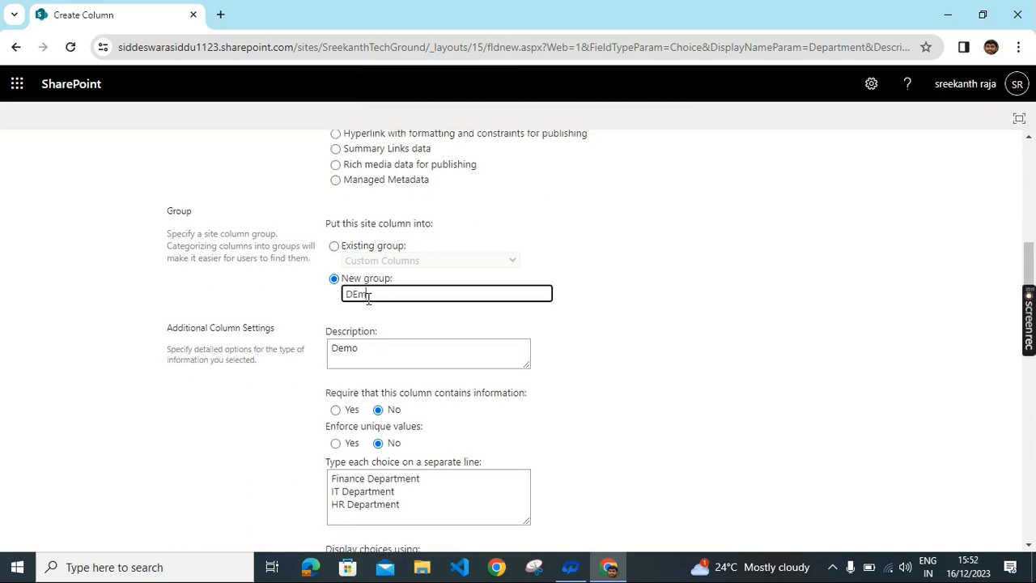
click(369, 346)
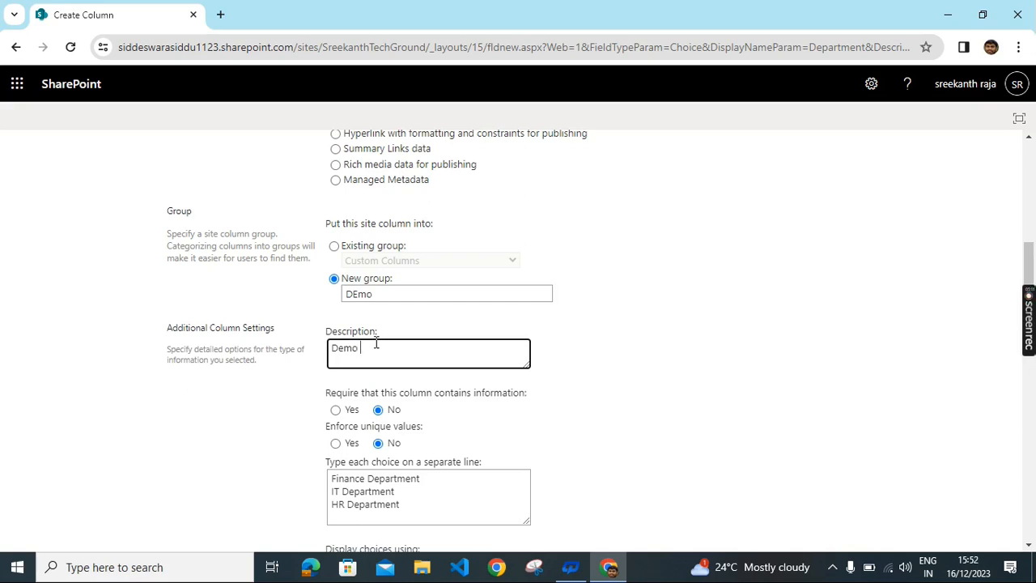
text(colums)
scroll(782, 449, down, 8)
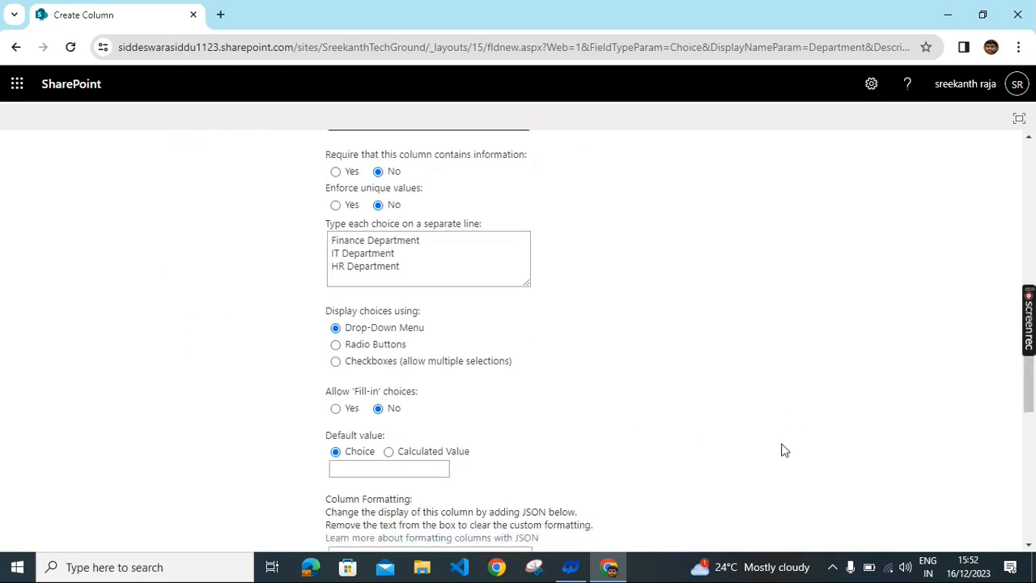
scroll(891, 539, down, 3)
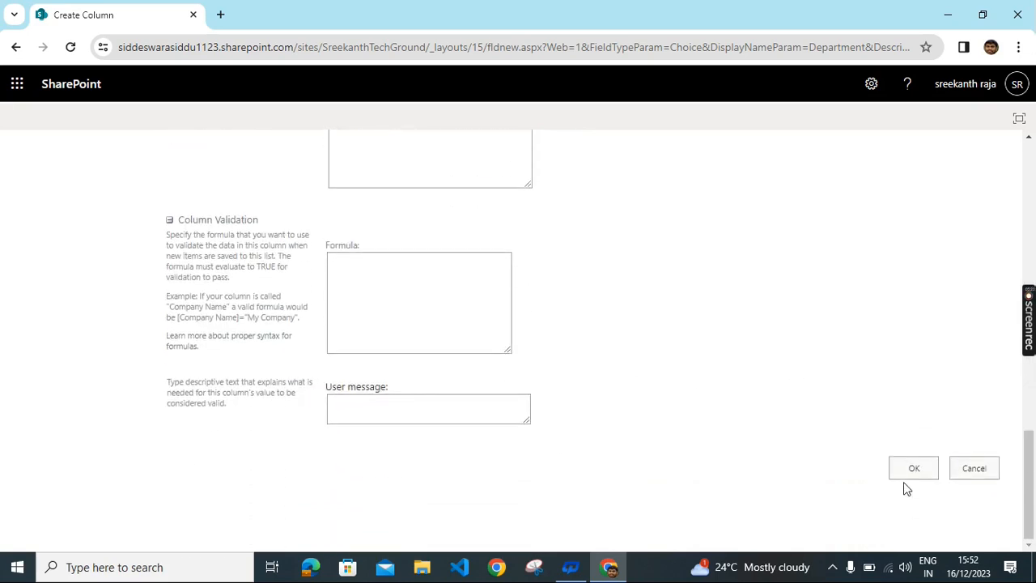
click(905, 471)
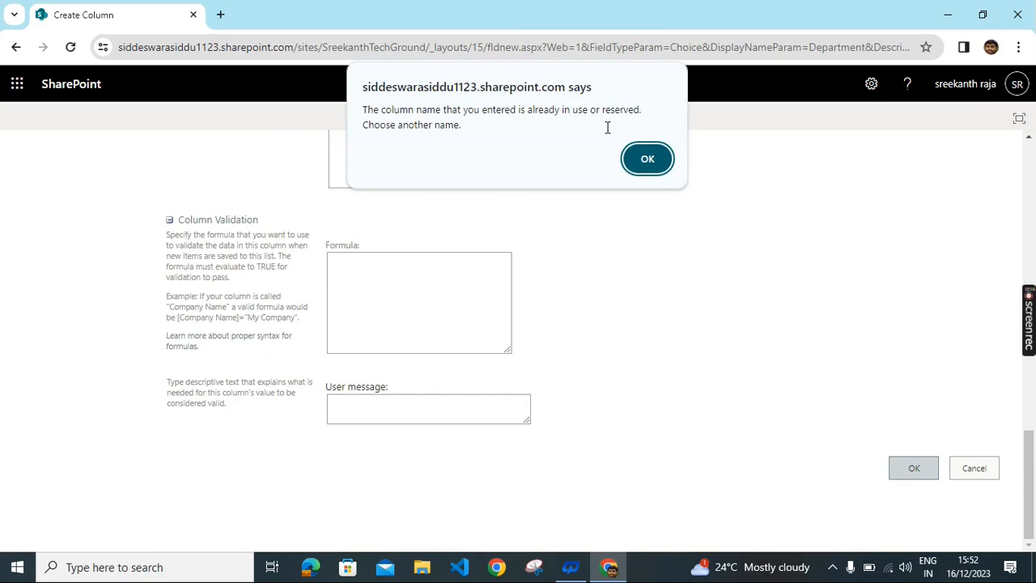
Step: Dismiss the 'column name already in use' alert and resubmit the Department column
click(663, 159)
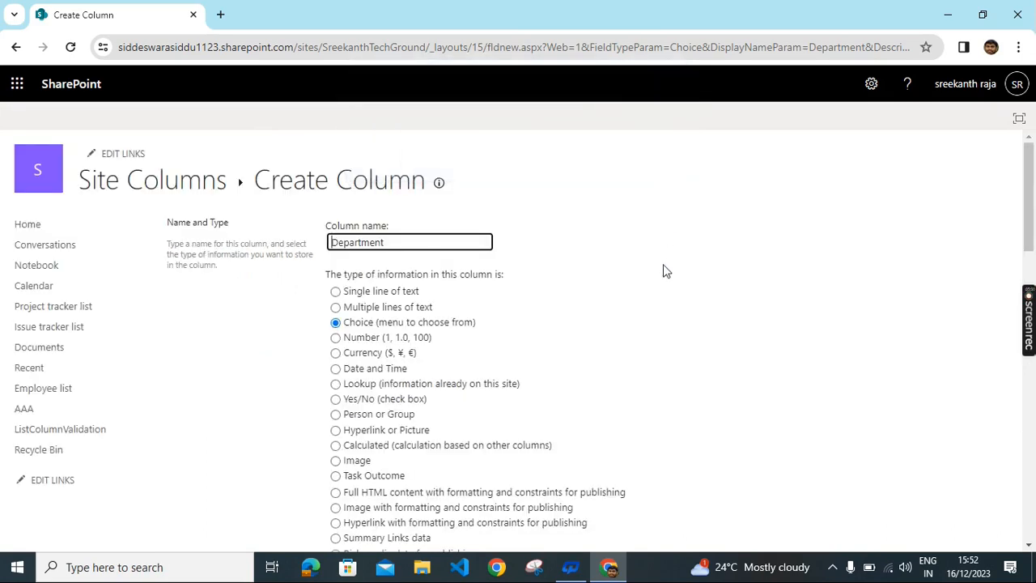
scroll(460, 317, down, 5)
scroll(466, 312, up, 3)
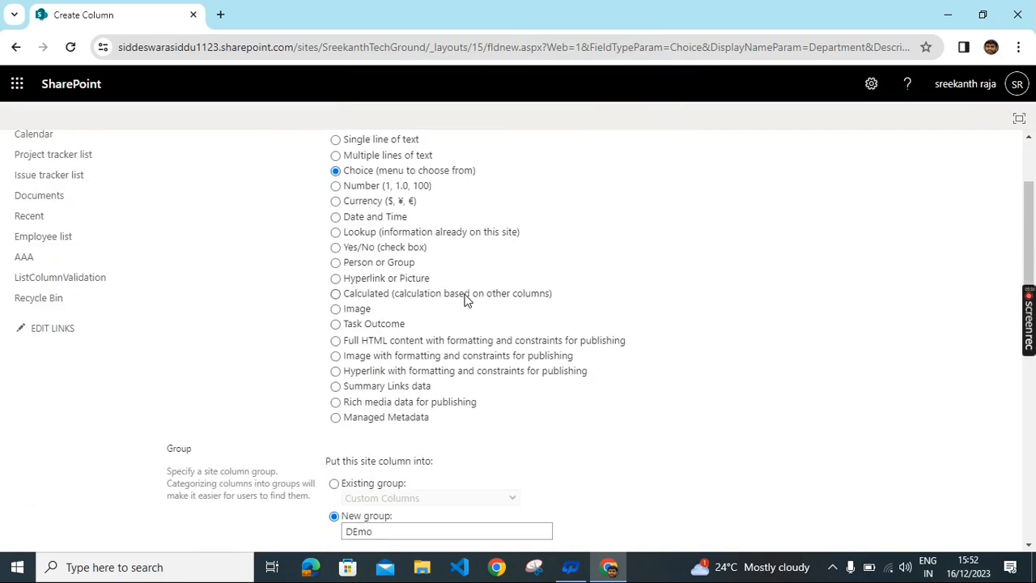
scroll(465, 299, up, 2)
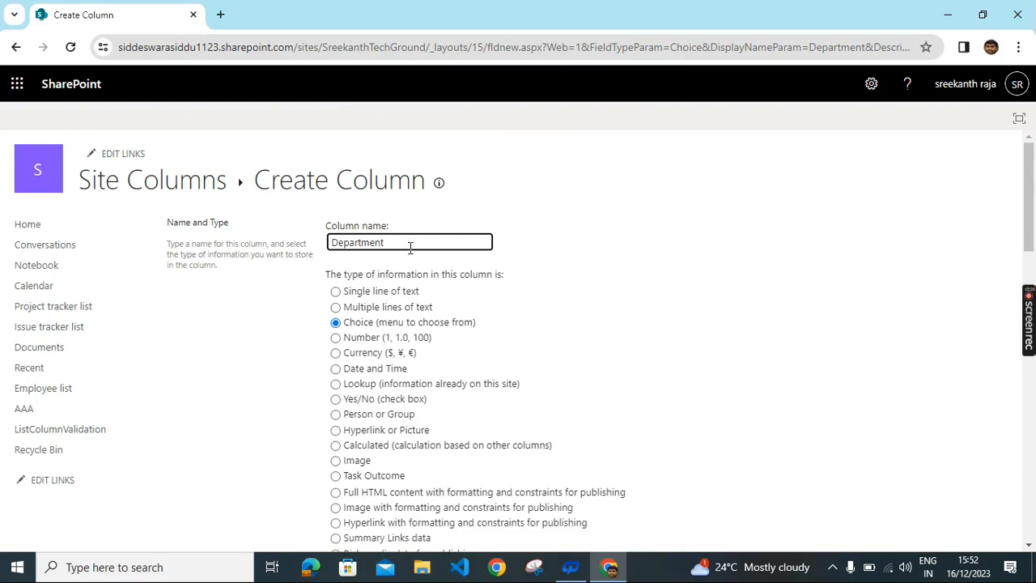
scroll(782, 303, down, 15)
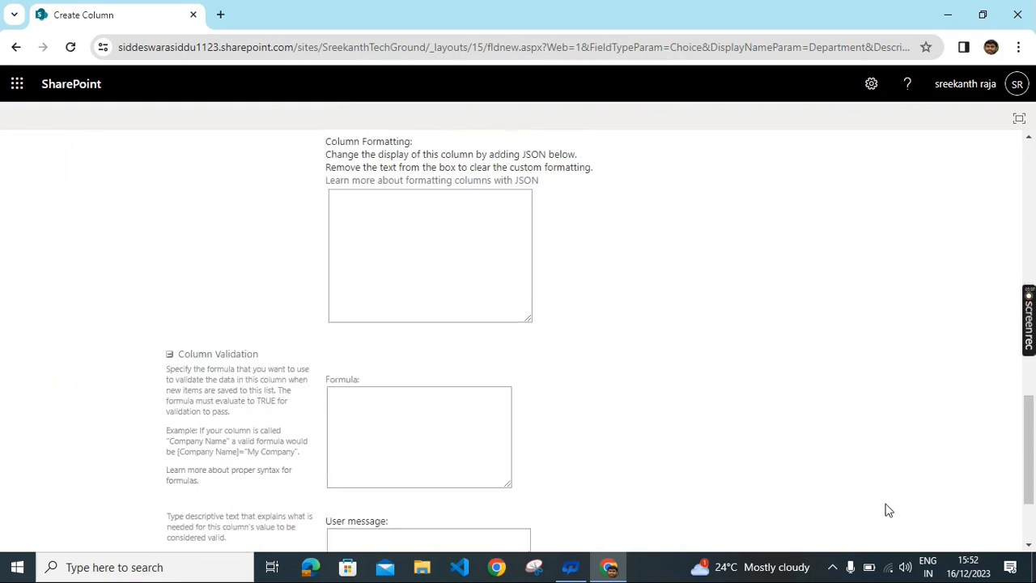
click(913, 471)
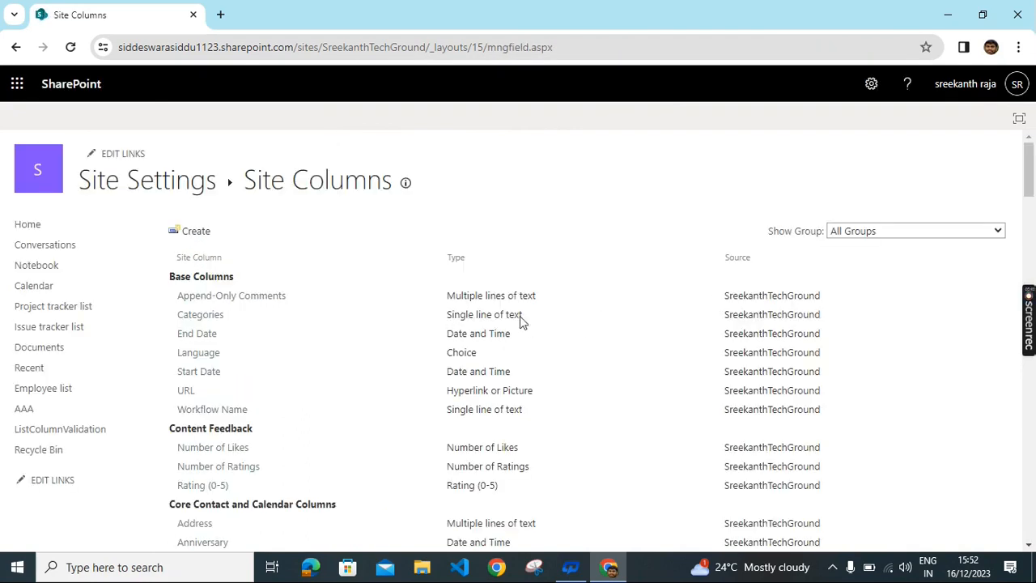
scroll(434, 306, down, 1)
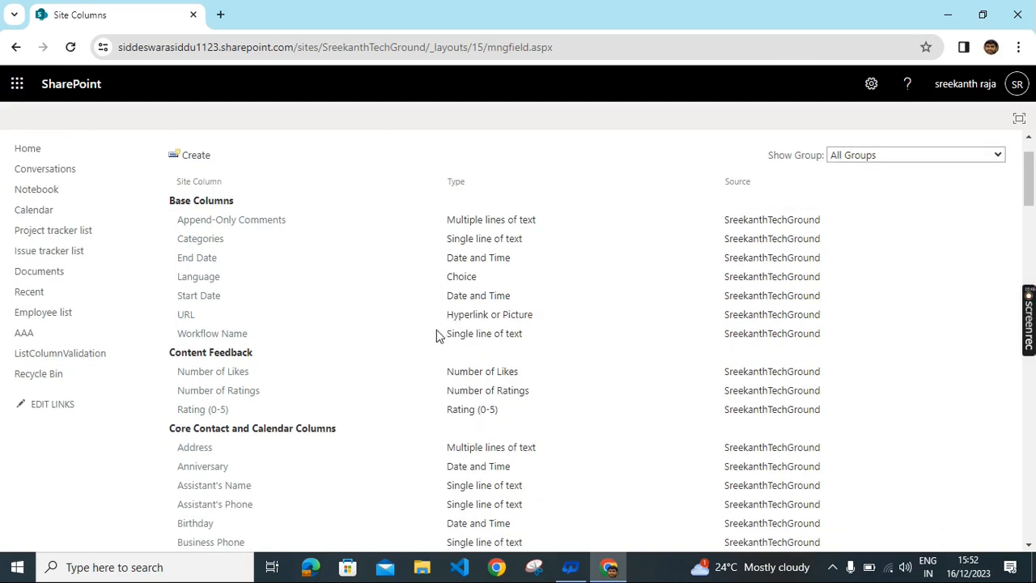
scroll(433, 340, down, 3)
scroll(429, 353, down, 13)
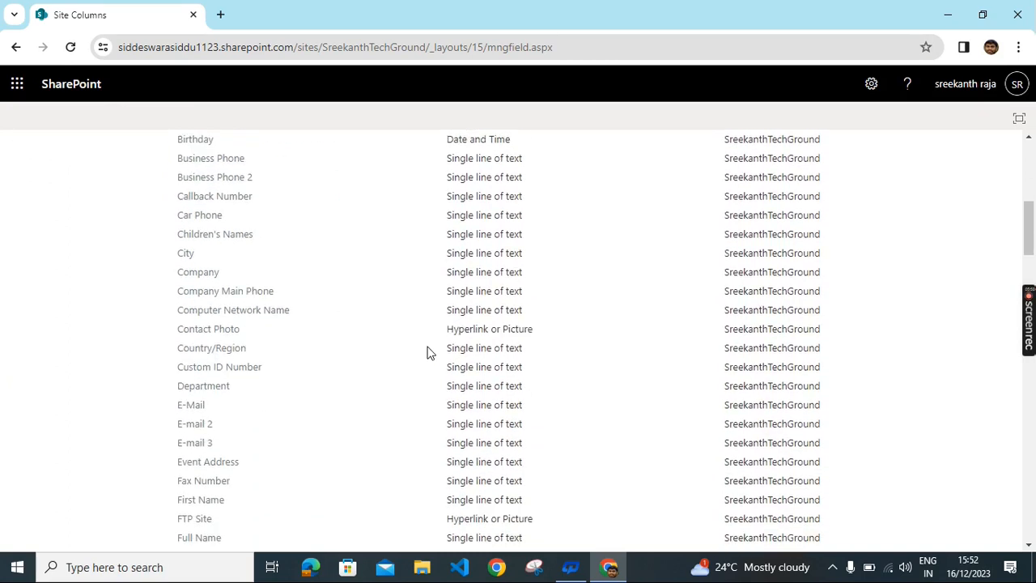
scroll(429, 346, down, 16)
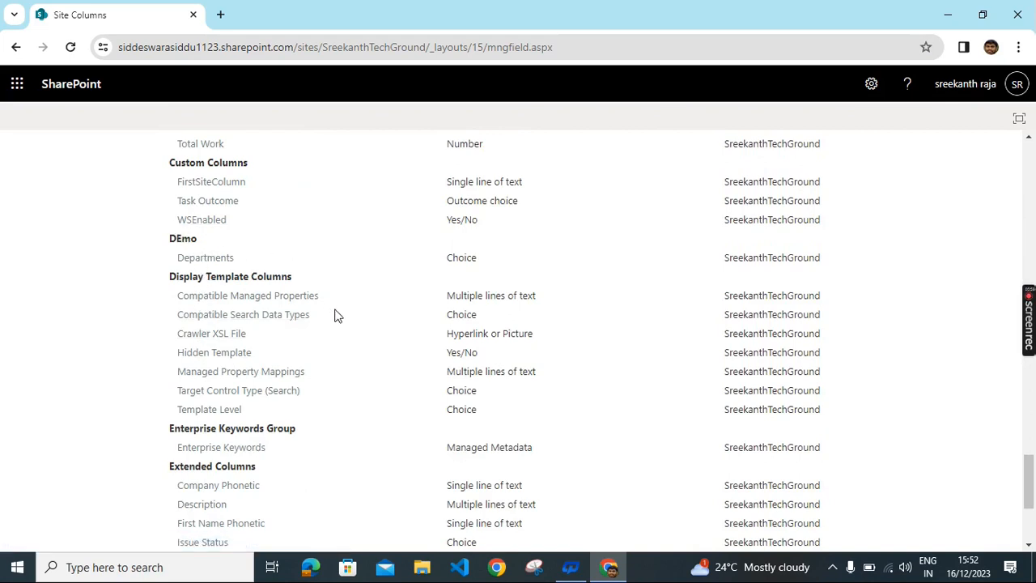
click(213, 259)
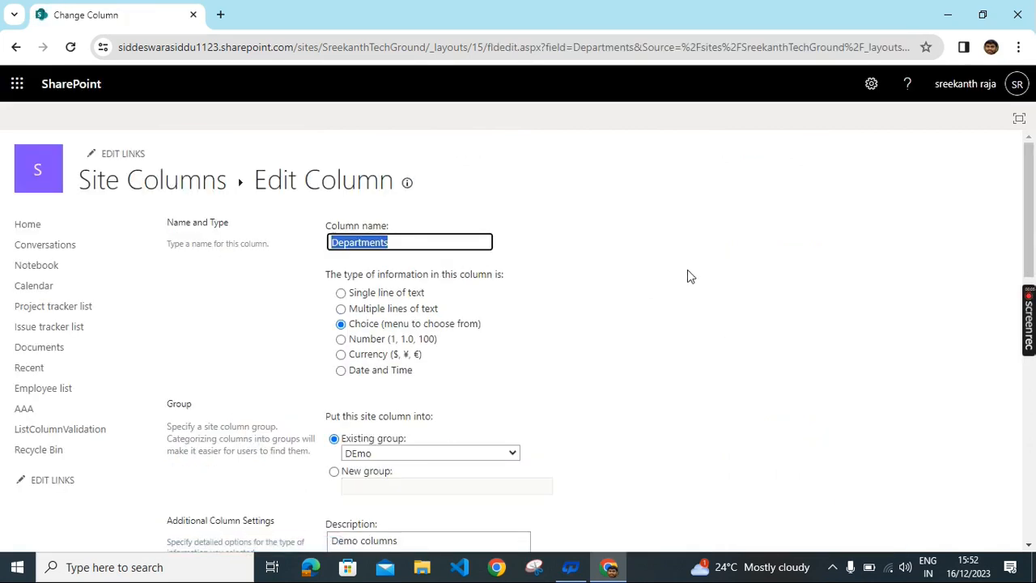
scroll(695, 293, down, 2)
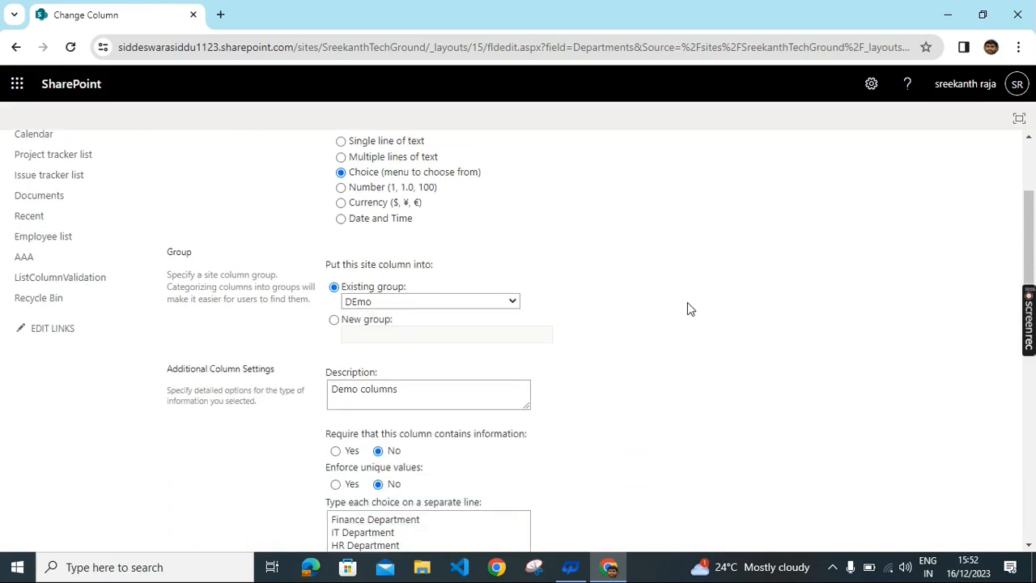
scroll(688, 304, down, 8)
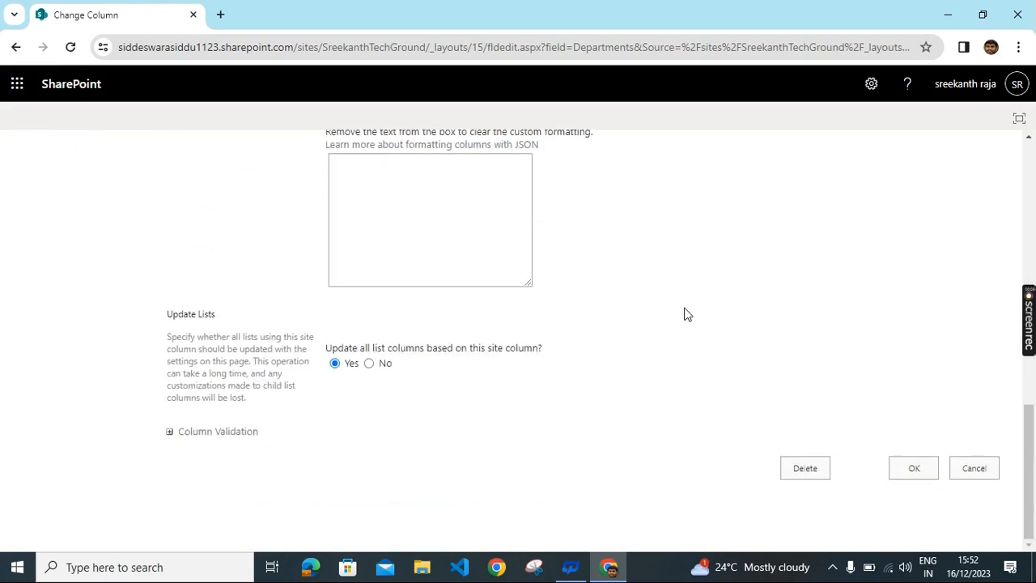
scroll(677, 349, up, 5)
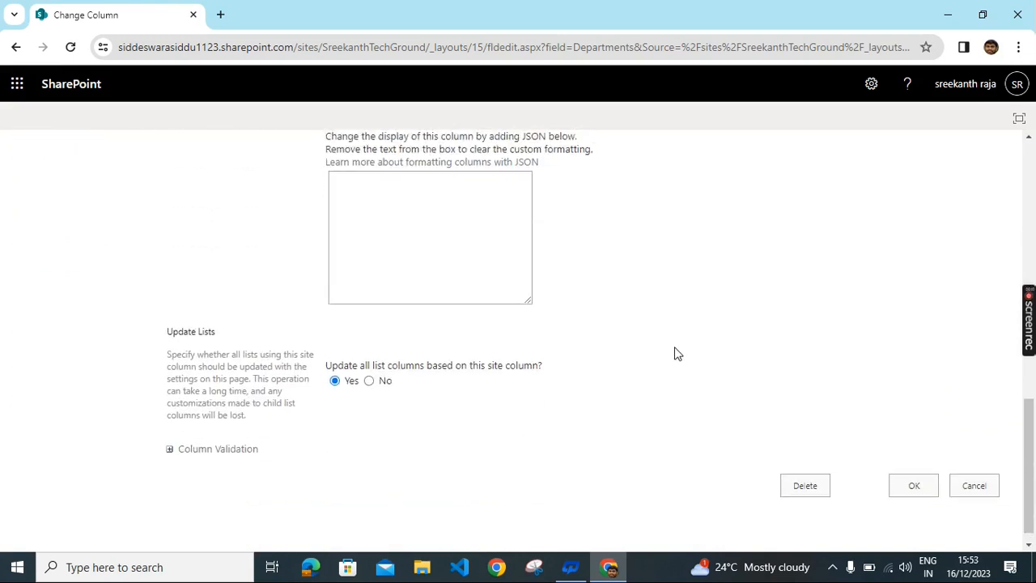
middle_click(674, 348)
scroll(761, 368, down, 5)
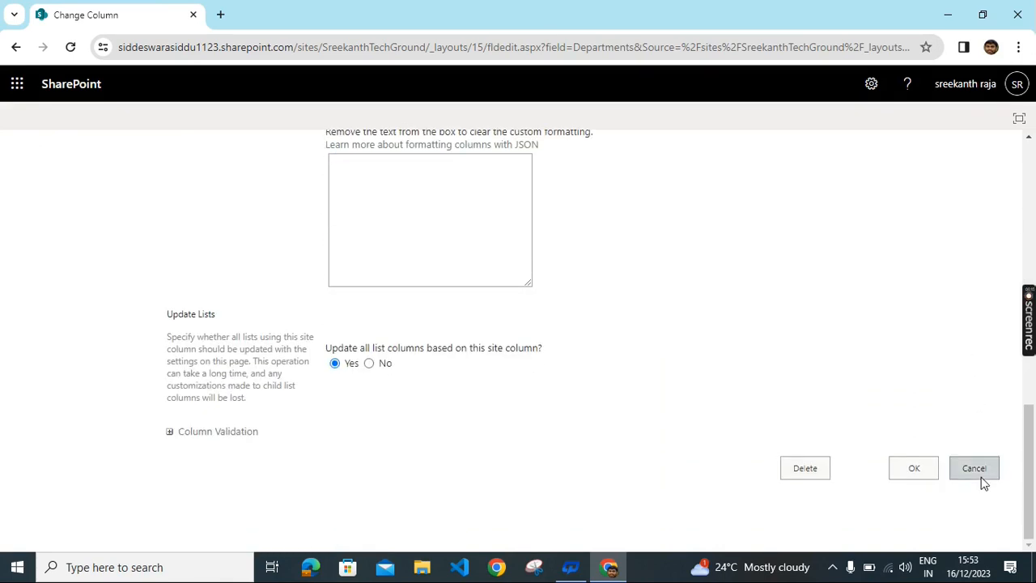
click(975, 483)
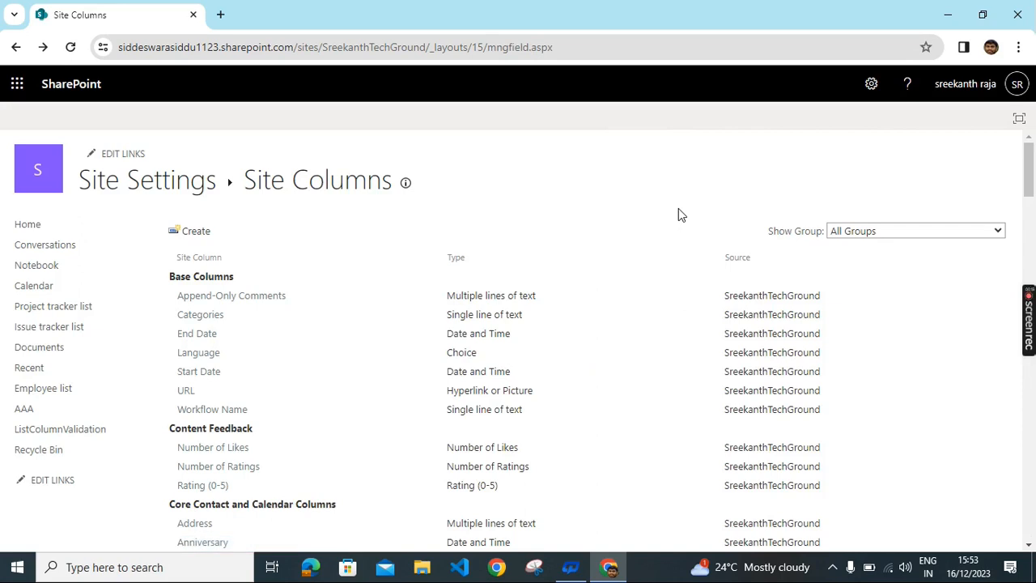
Step: Go through the AAA list to the Employee list showing Name, Email, EmpID, Contact and Salary
scroll(632, 199, down, 2)
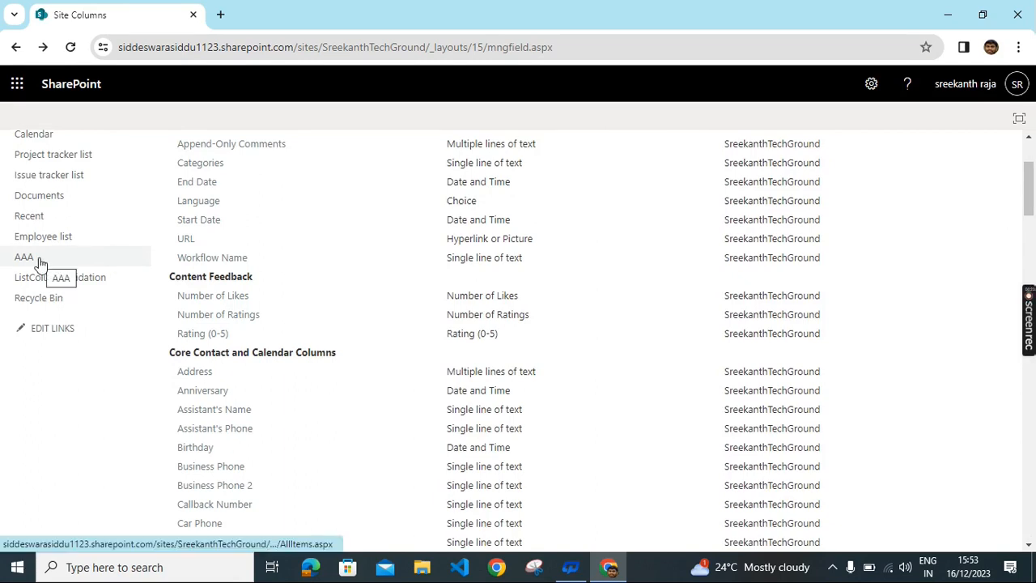
click(39, 260)
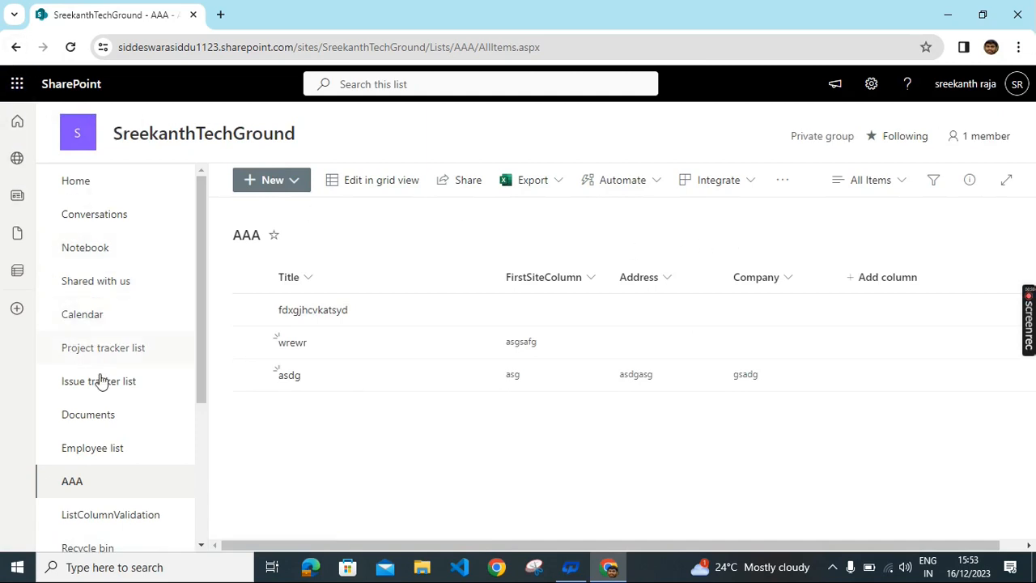
scroll(104, 397, down, 3)
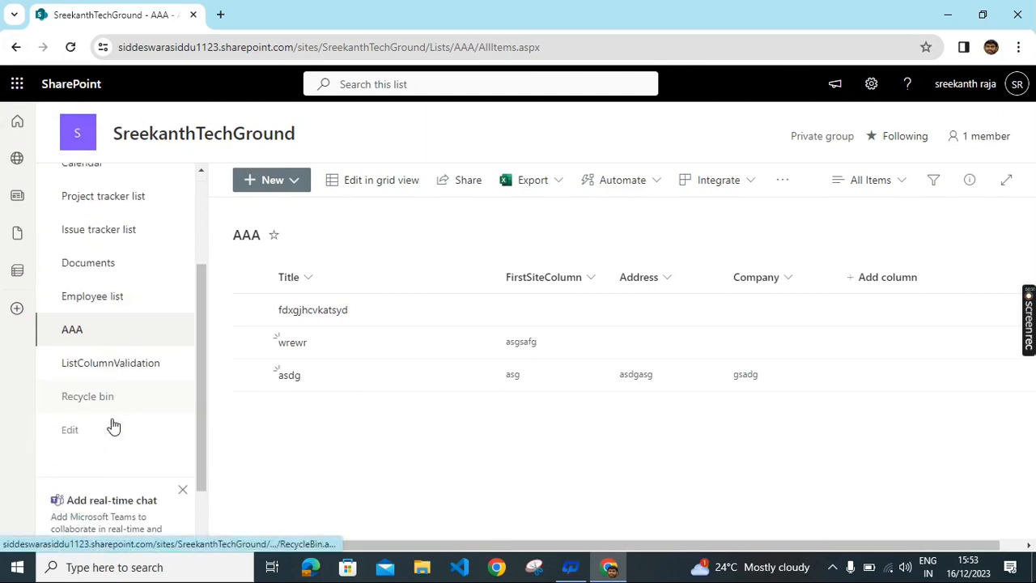
click(114, 298)
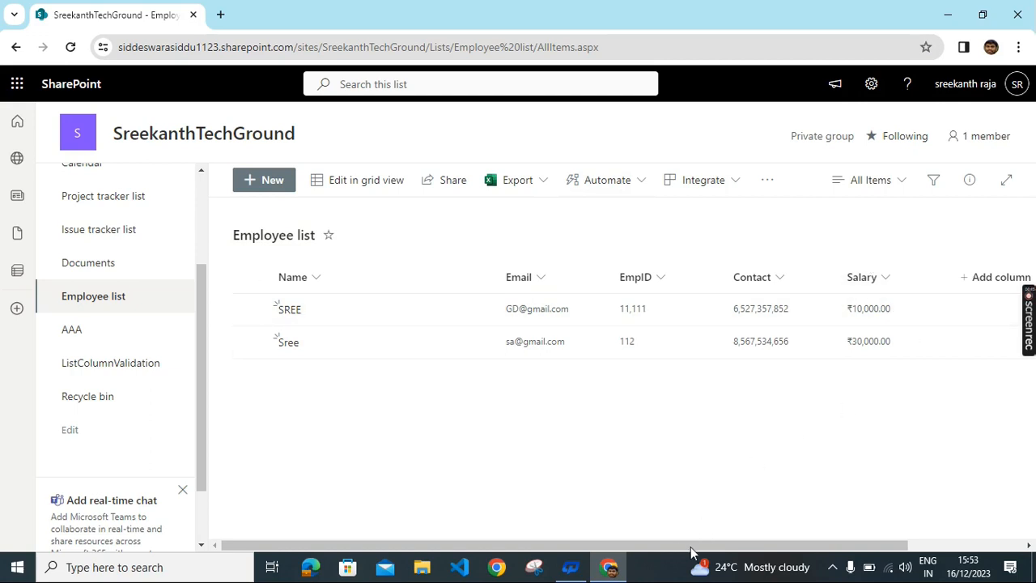
drag(692, 549, 807, 548)
Step: Go to the Employee list's List settings page and review its Columns and Views sections
click(844, 279)
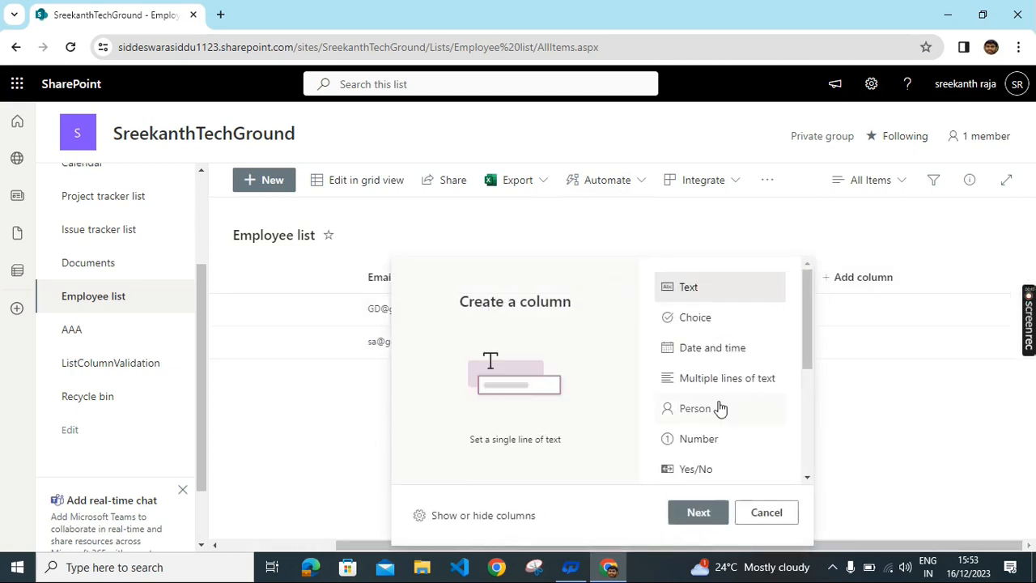
scroll(719, 401, down, 3)
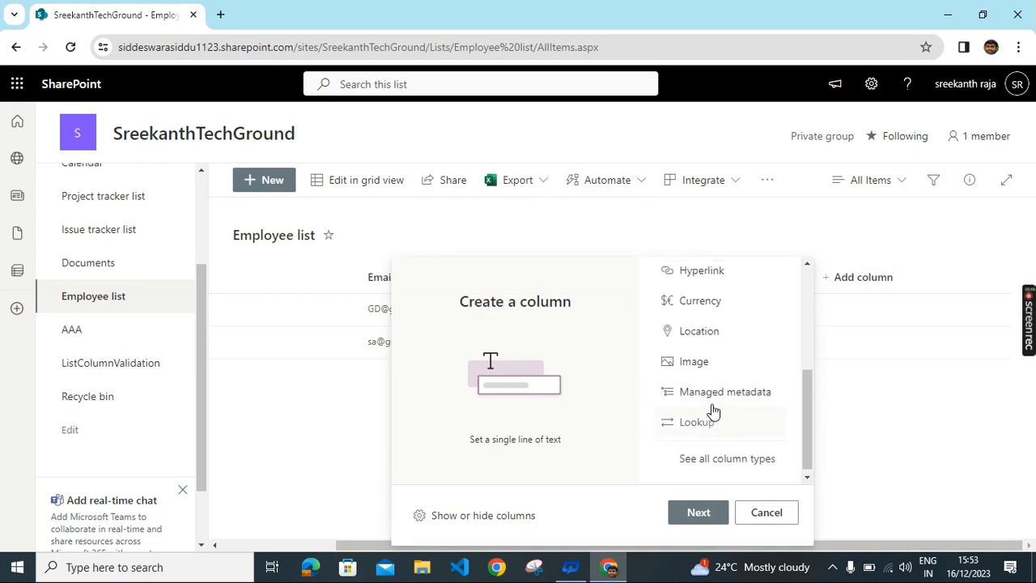
scroll(711, 401, up, 5)
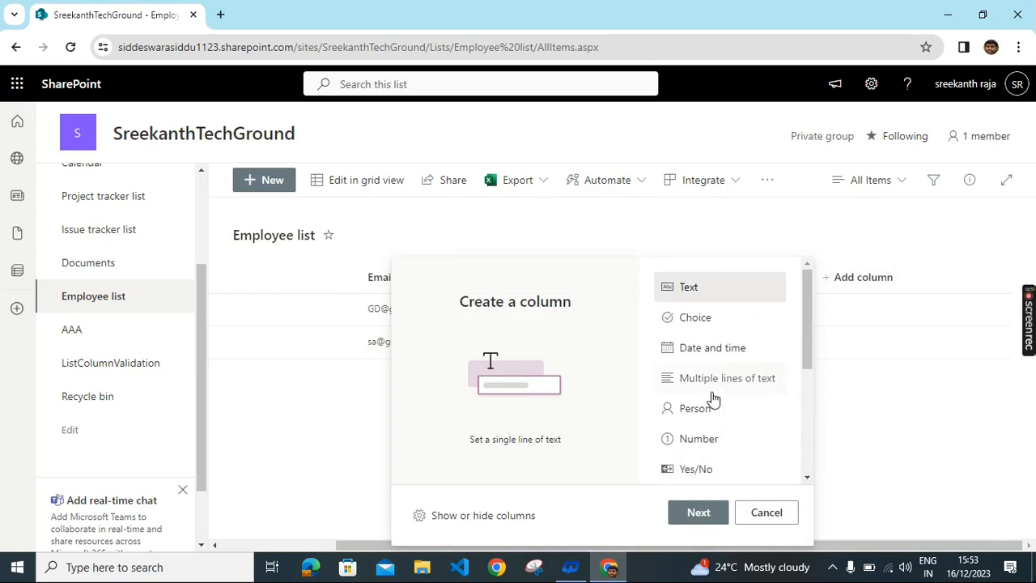
click(883, 95)
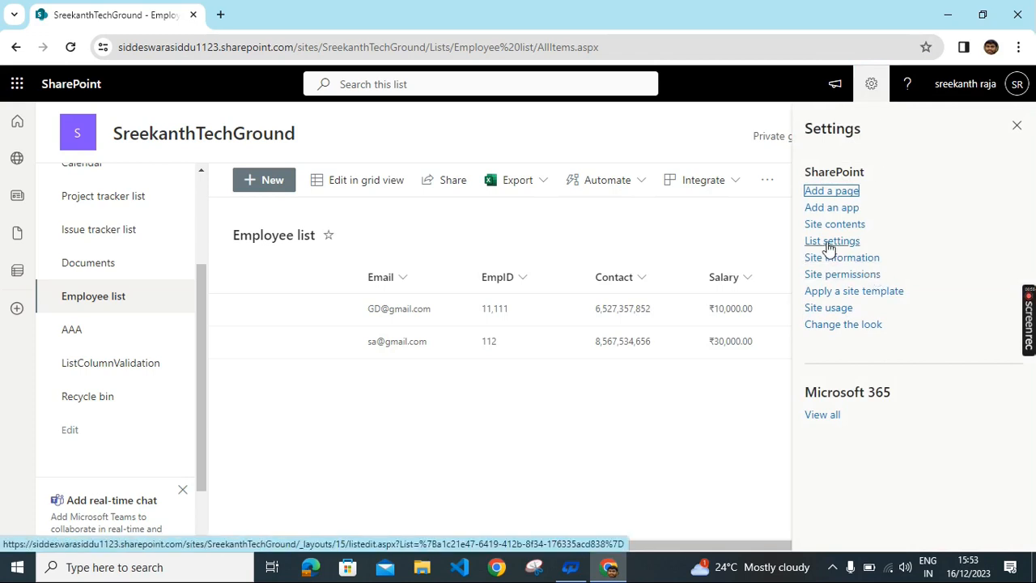
click(829, 241)
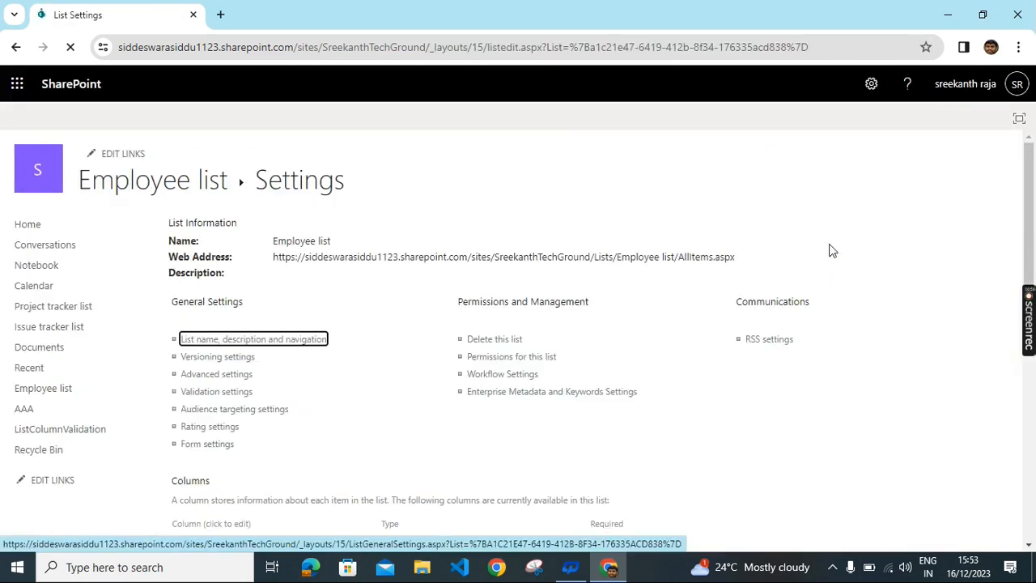
scroll(444, 321, down, 4)
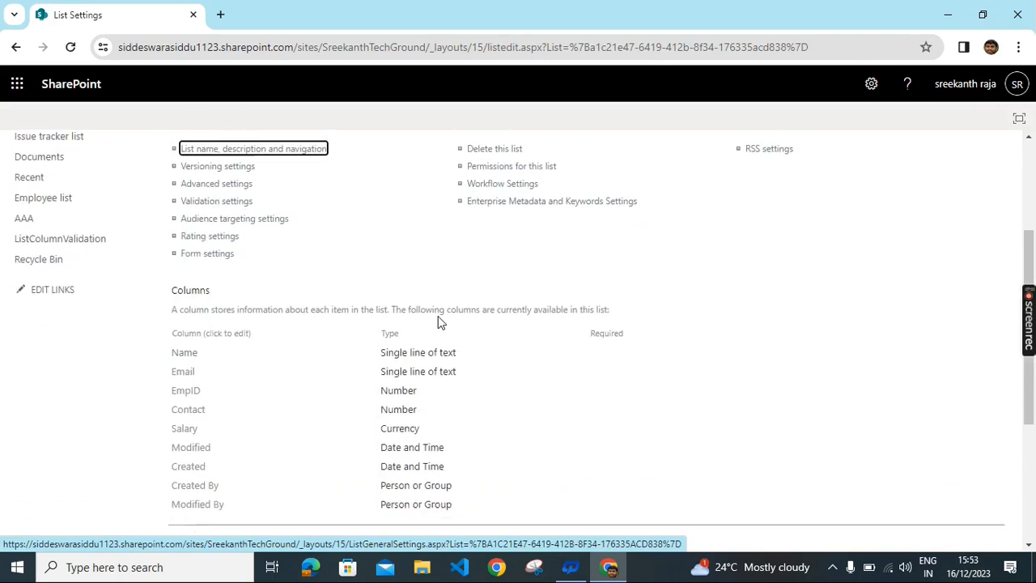
scroll(405, 338, up, 2)
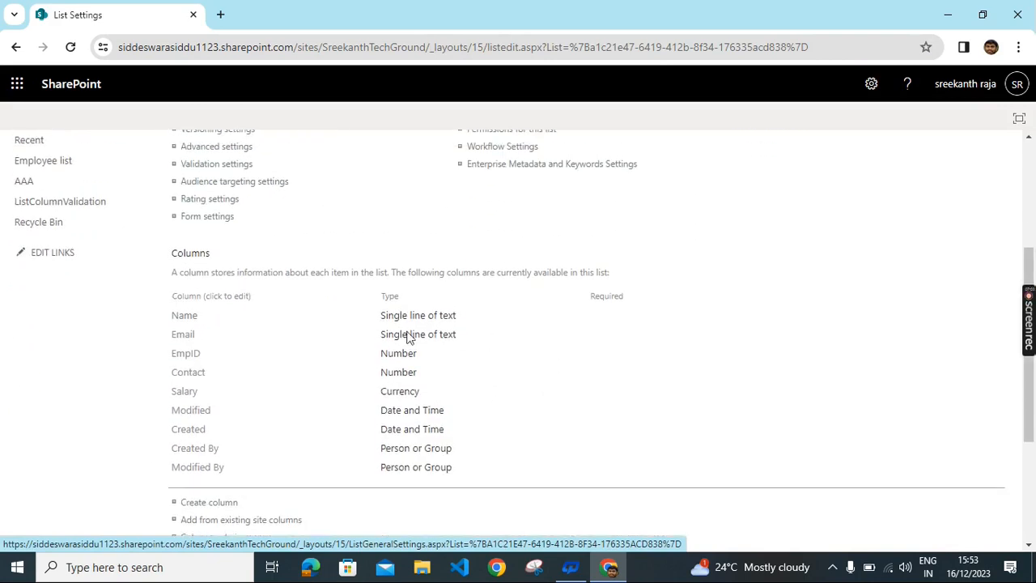
scroll(302, 350, down, 2)
scroll(302, 350, down, 1)
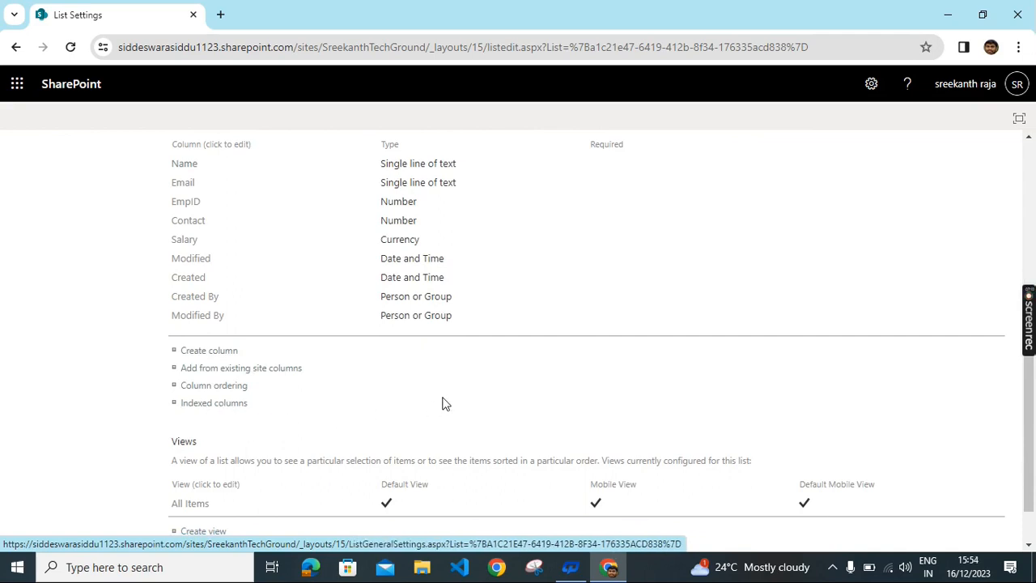
Step: Filter existing site columns to the DEmo group and queue Departments under Columns to add
click(270, 377)
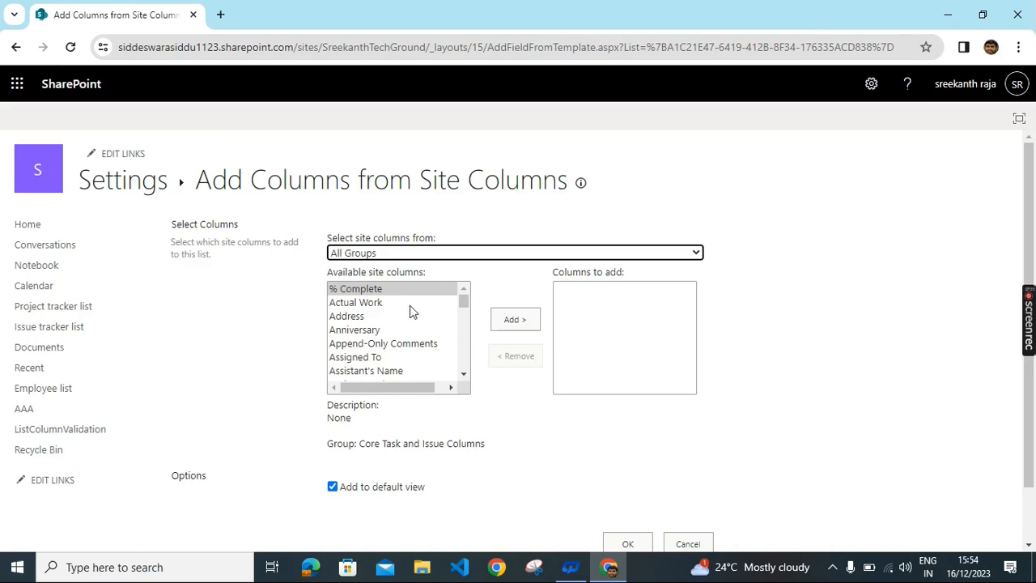
scroll(387, 356, down, 7)
scroll(394, 346, down, 2)
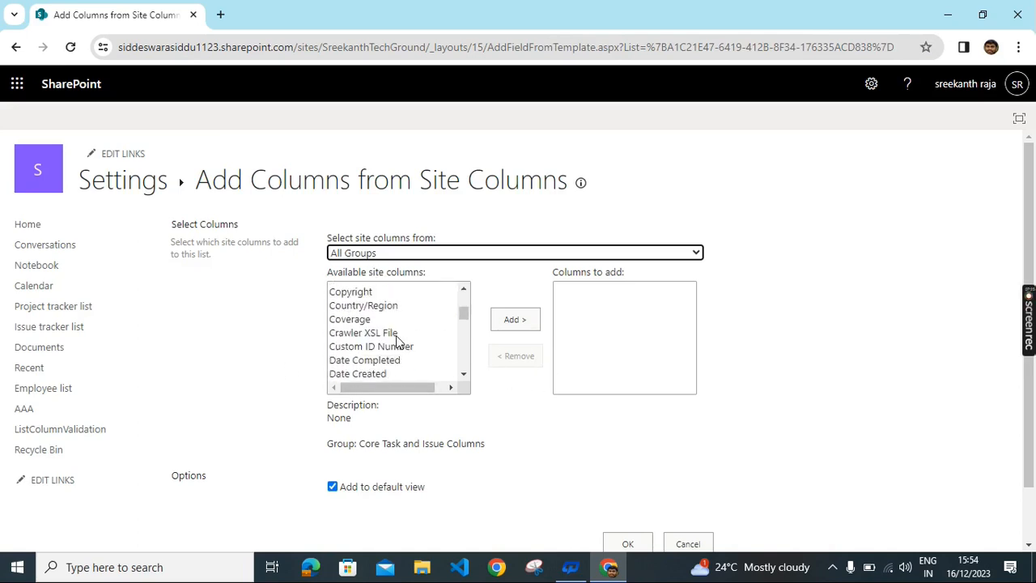
scroll(399, 340, down, 10)
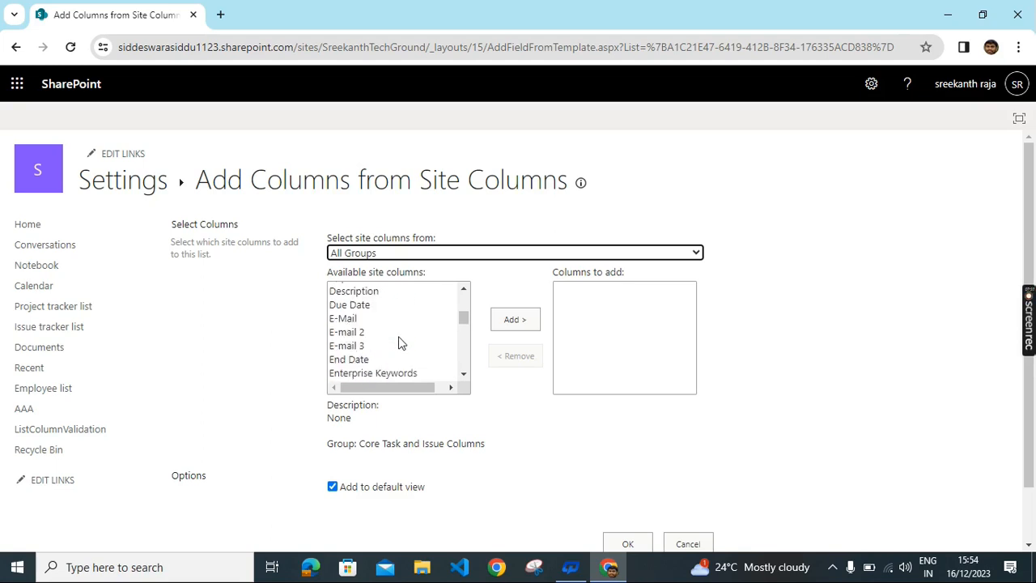
scroll(399, 340, down, 8)
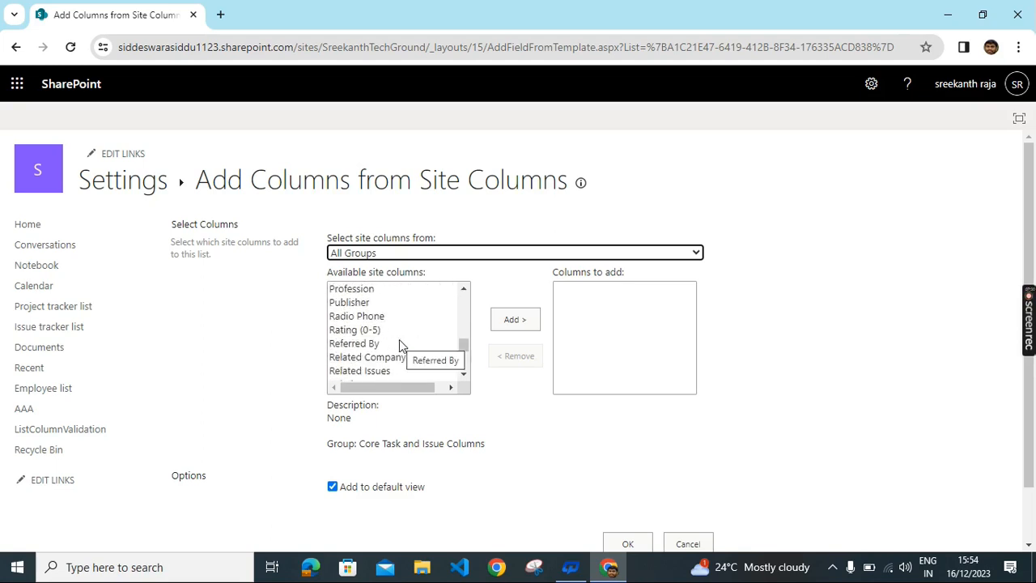
scroll(399, 339, down, 3)
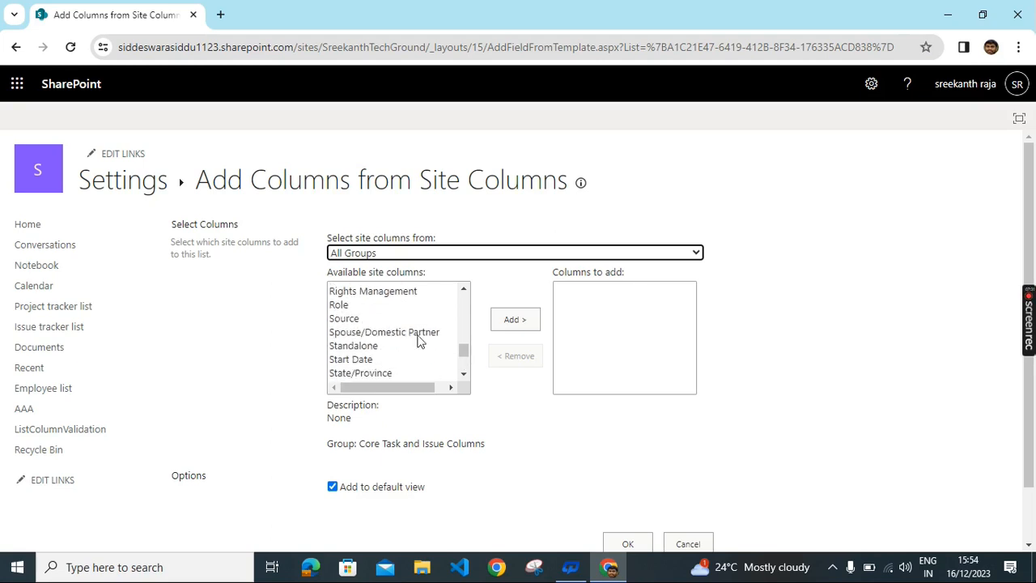
click(695, 254)
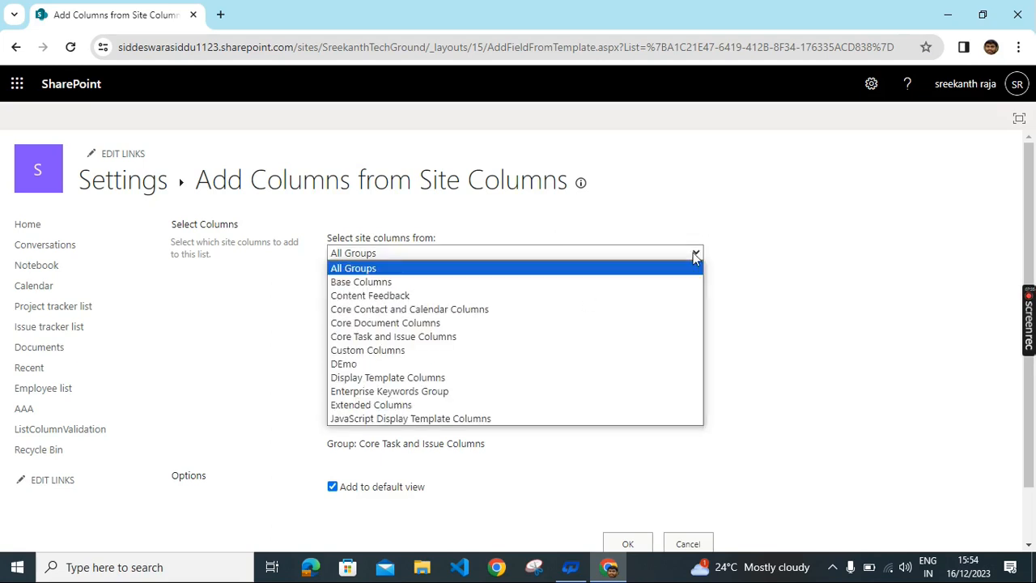
click(455, 365)
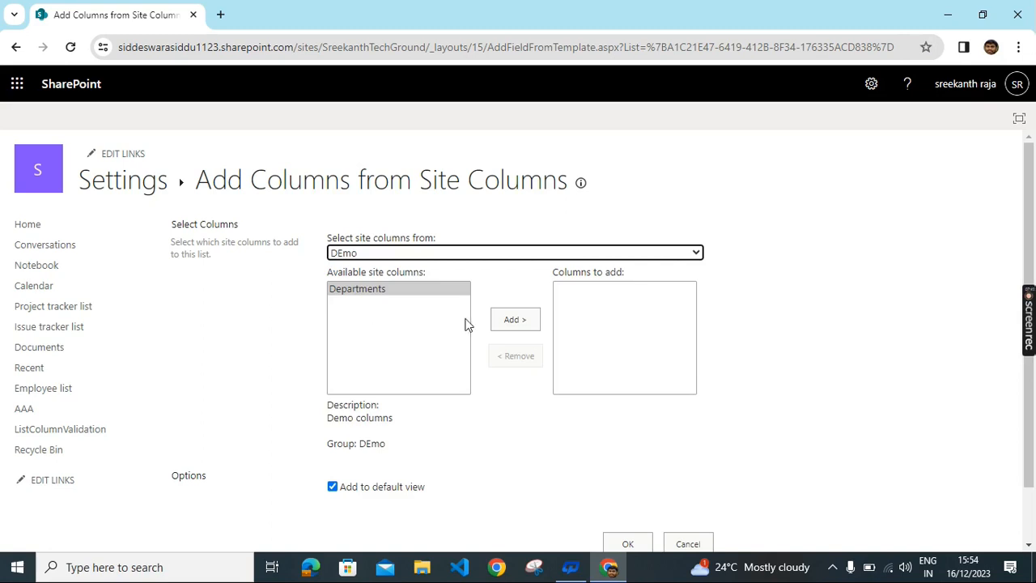
click(385, 288)
click(517, 326)
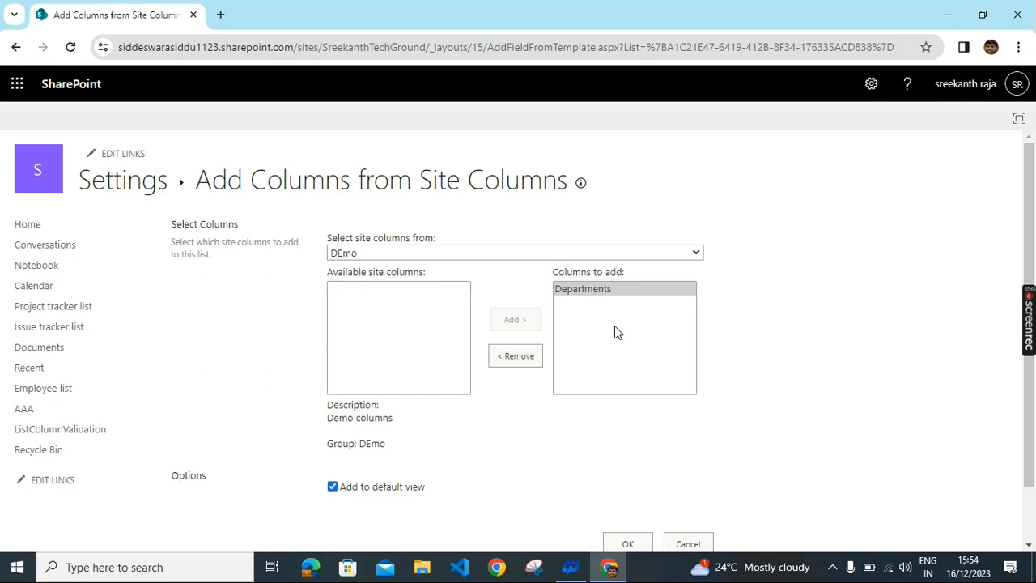
scroll(614, 326, down, 2)
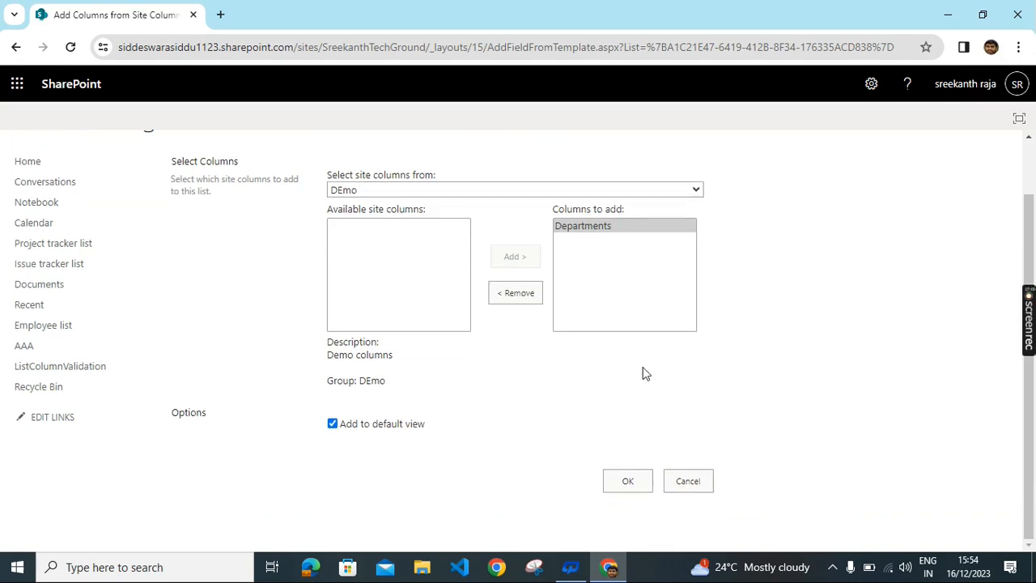
Step: Confirm adding Departments, then view the Employee list scrolled right to its Departments column
click(629, 483)
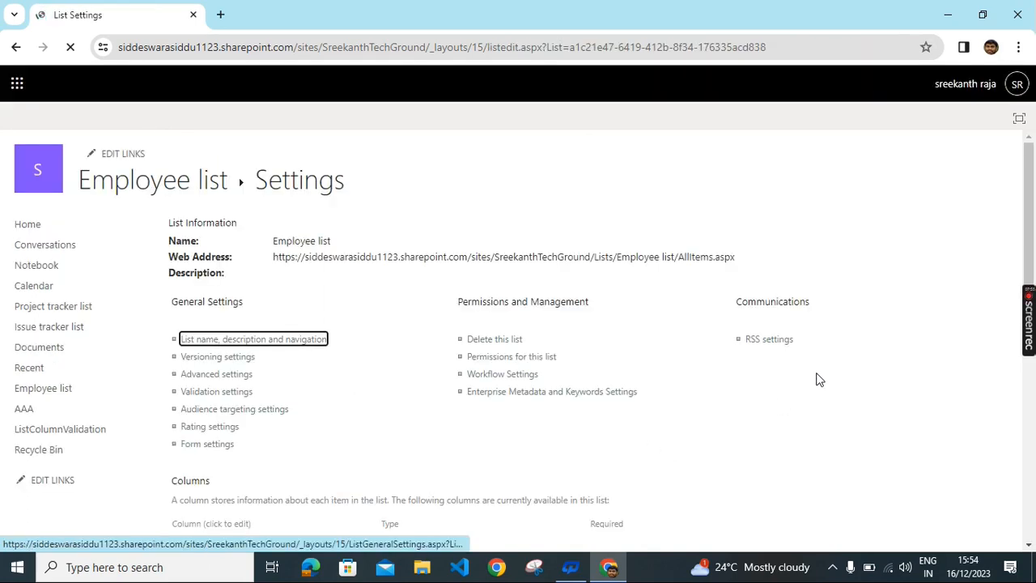
scroll(712, 332, down, 6)
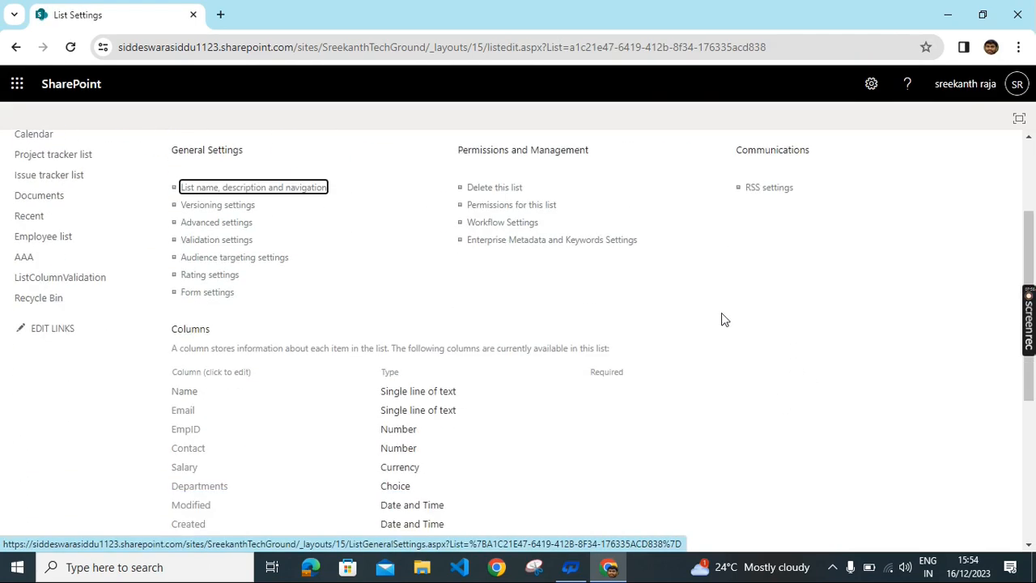
scroll(705, 319, up, 6)
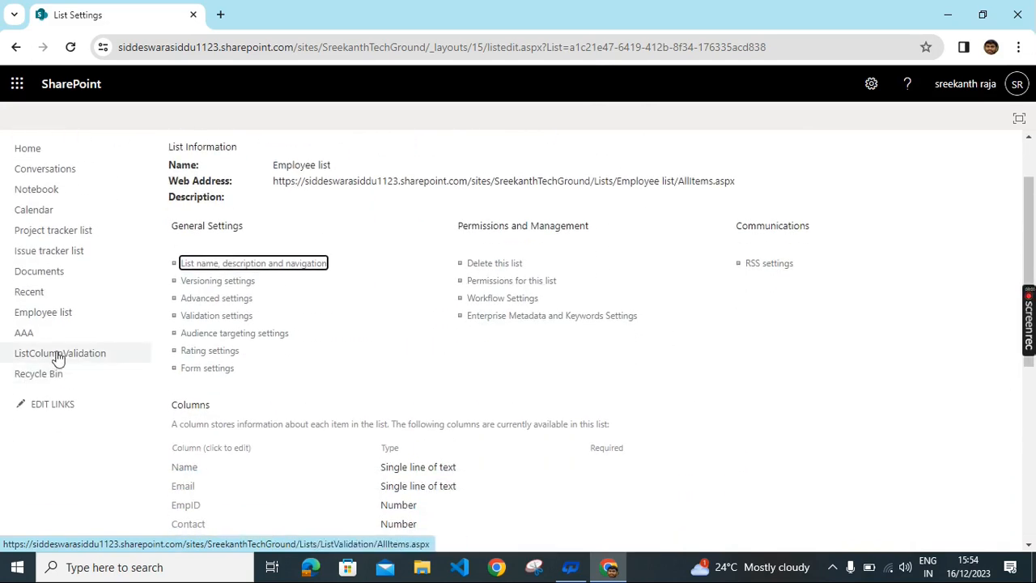
click(51, 319)
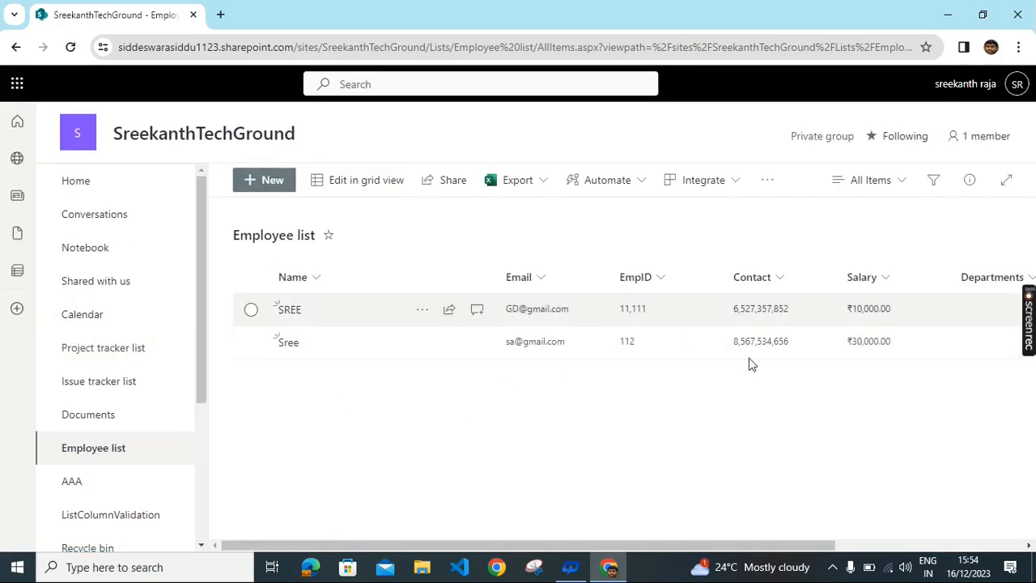
drag(389, 549, 634, 527)
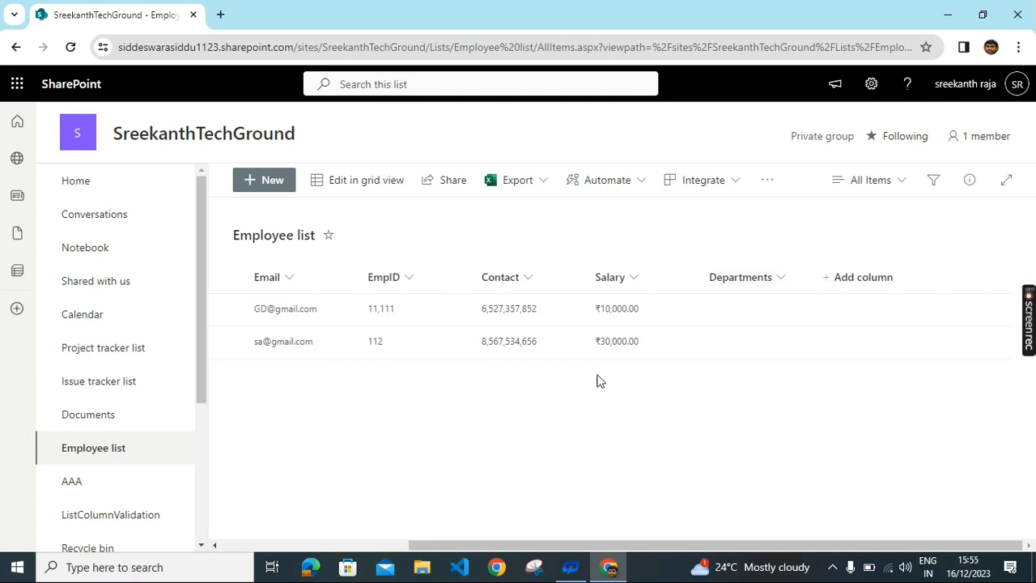
Step: Start a new Employee item and fill in the employee's name and e-mail address
click(255, 179)
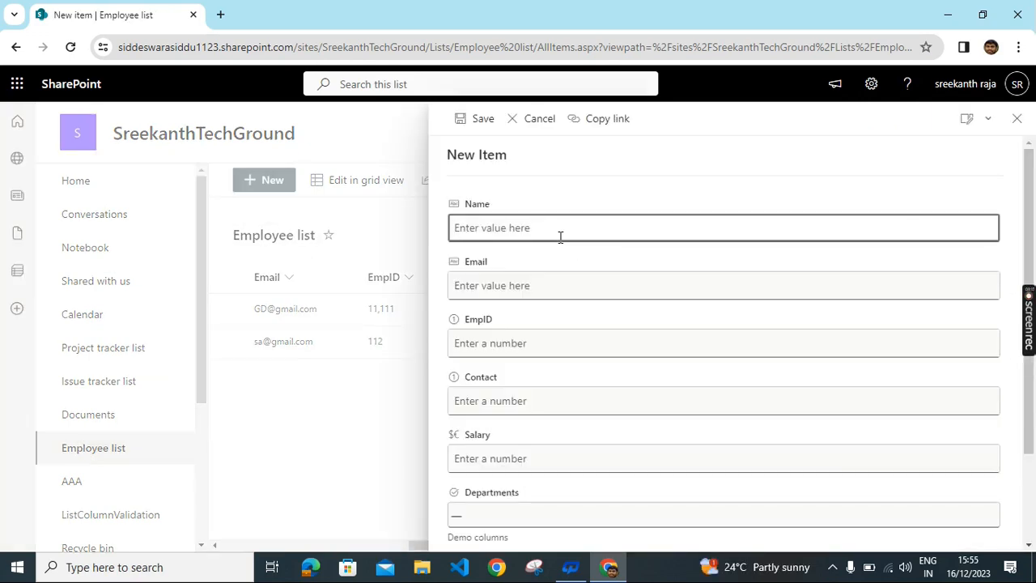
text(rah)
key(ctrl+a)
text(aaaa)
click(498, 285)
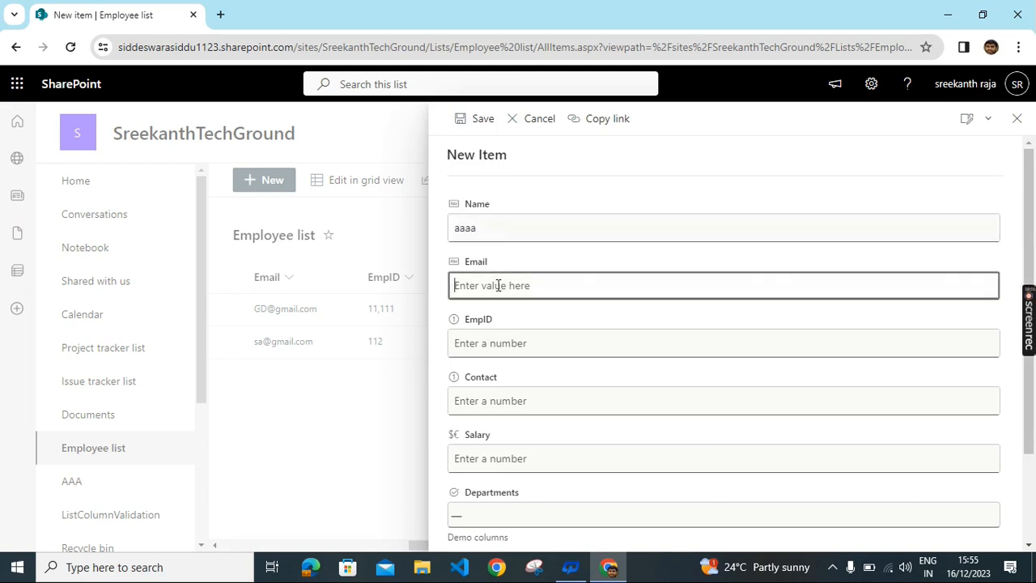
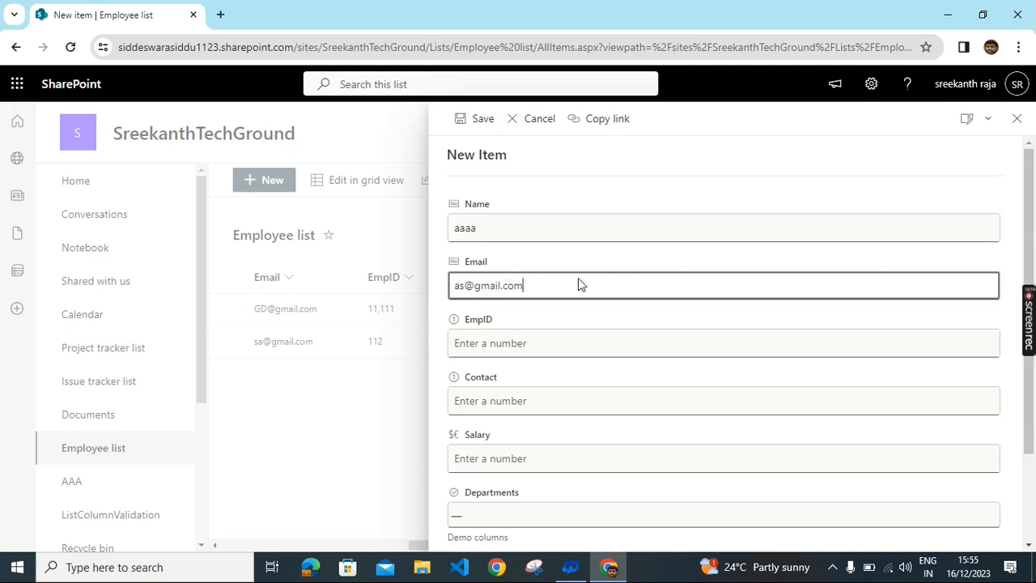
scroll(550, 267, down, 2)
Step: Enter EmpID 1234, the contact number and salary 11221, choose IT Department, and save
click(516, 230)
text(1234)
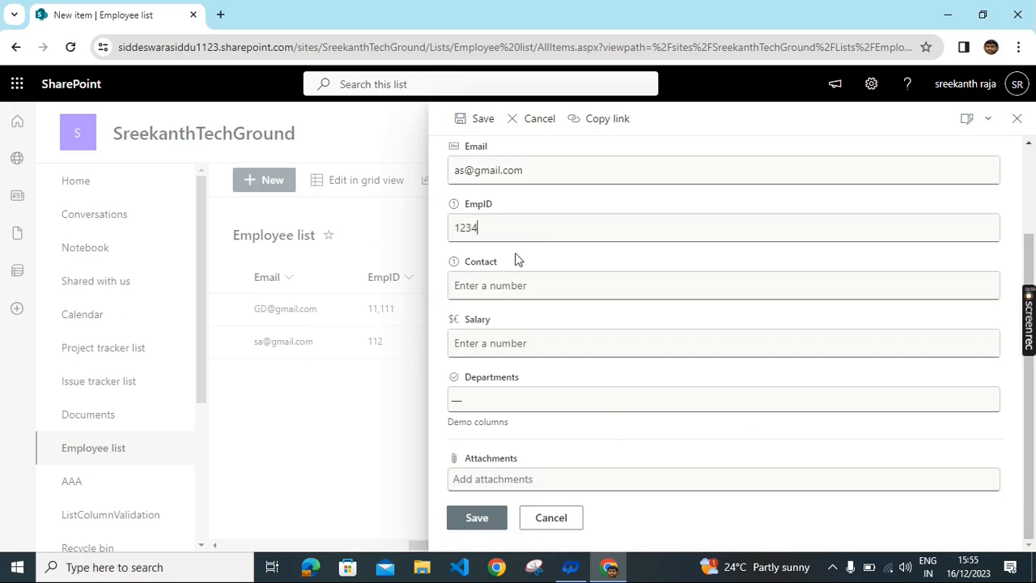
click(512, 293)
text(1234556)
click(500, 344)
text(11221)
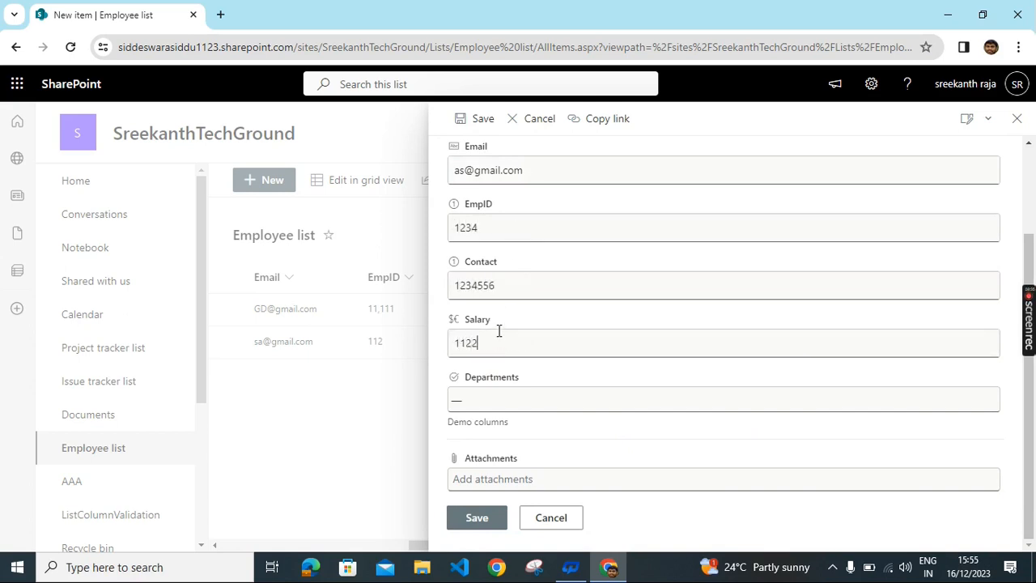
click(493, 397)
click(510, 453)
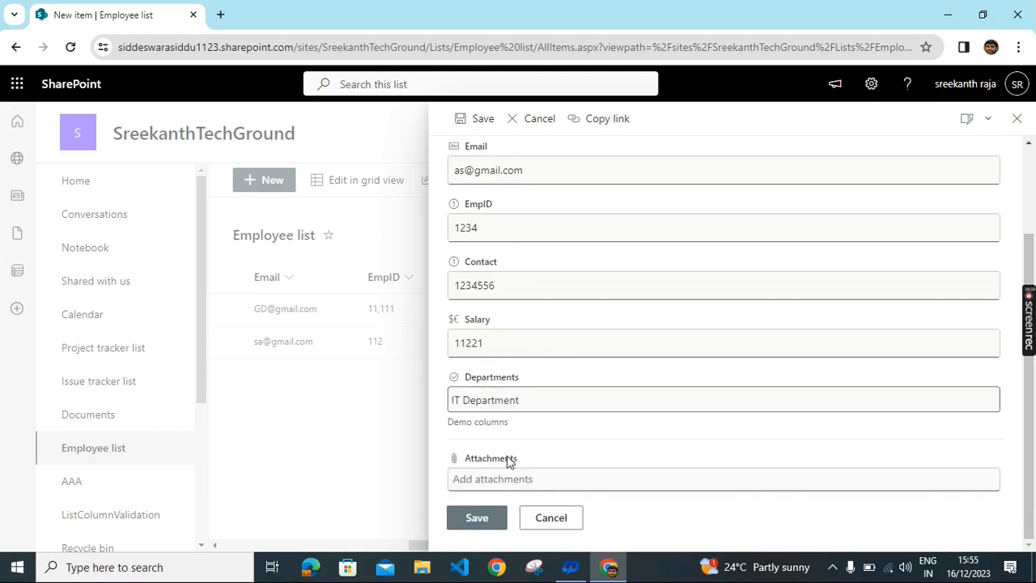
click(499, 516)
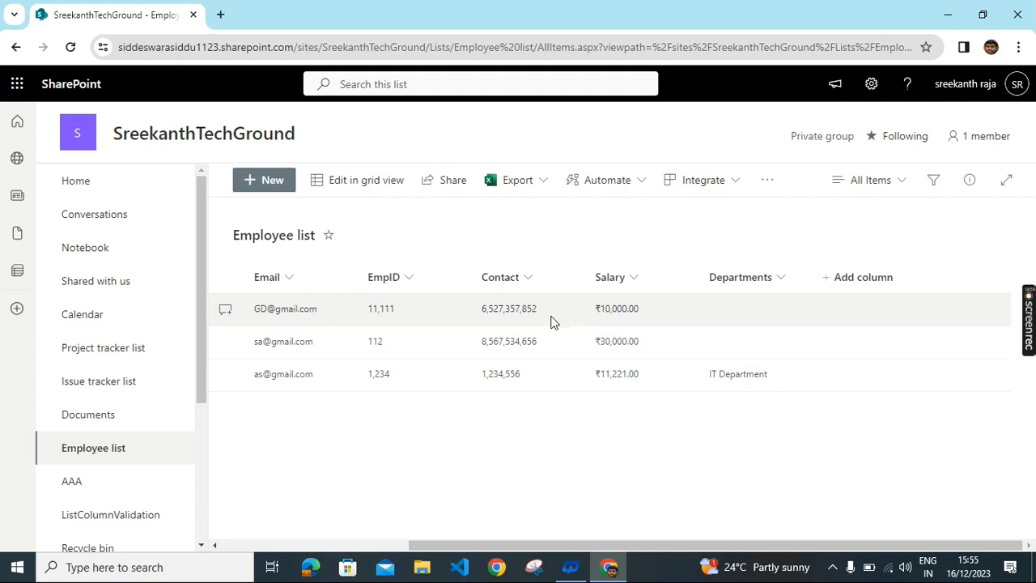
Step: Open the Documents library's full settings page and scroll down to its Columns section
click(97, 427)
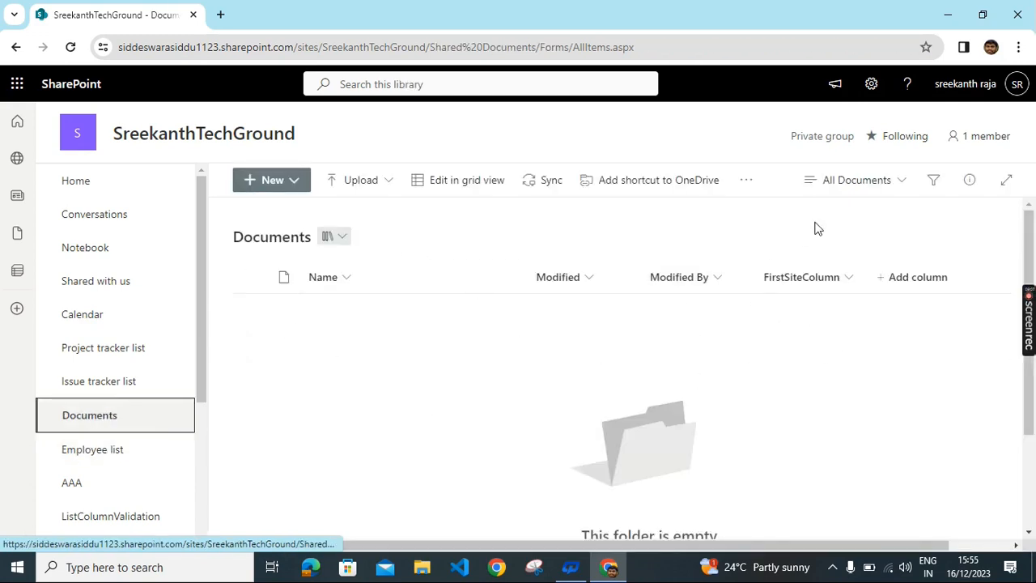
scroll(842, 315, down, 2)
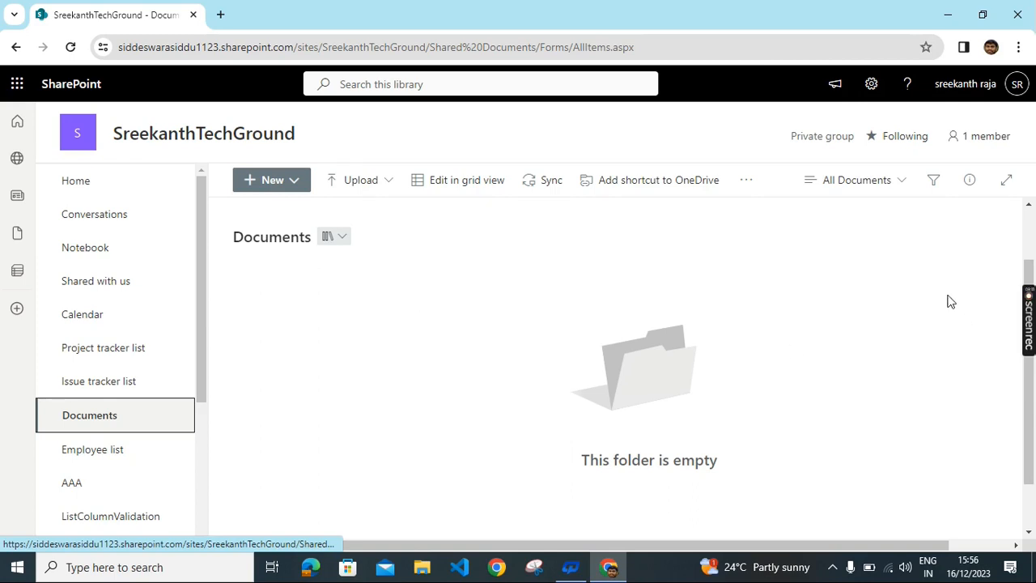
click(871, 85)
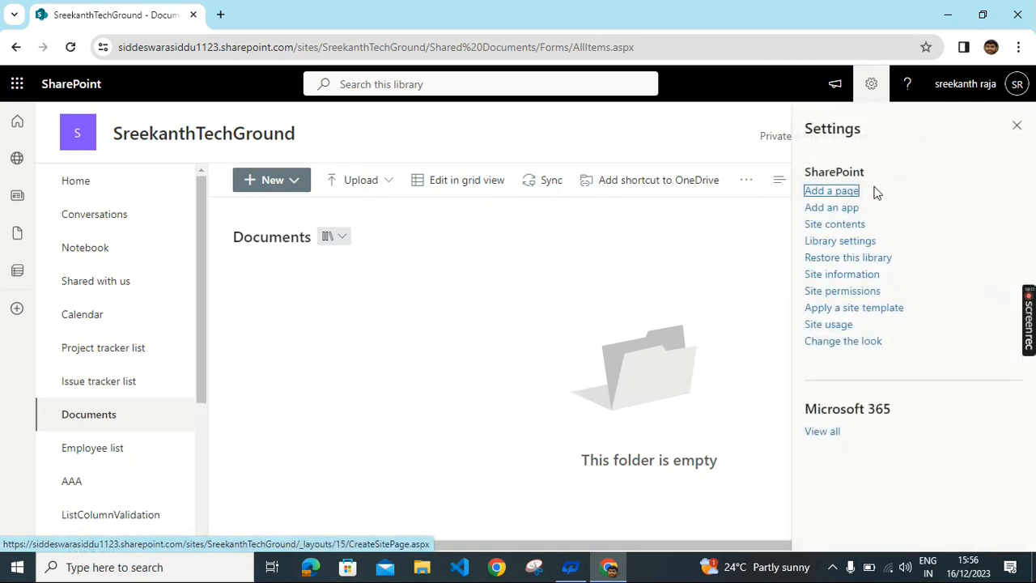
click(825, 244)
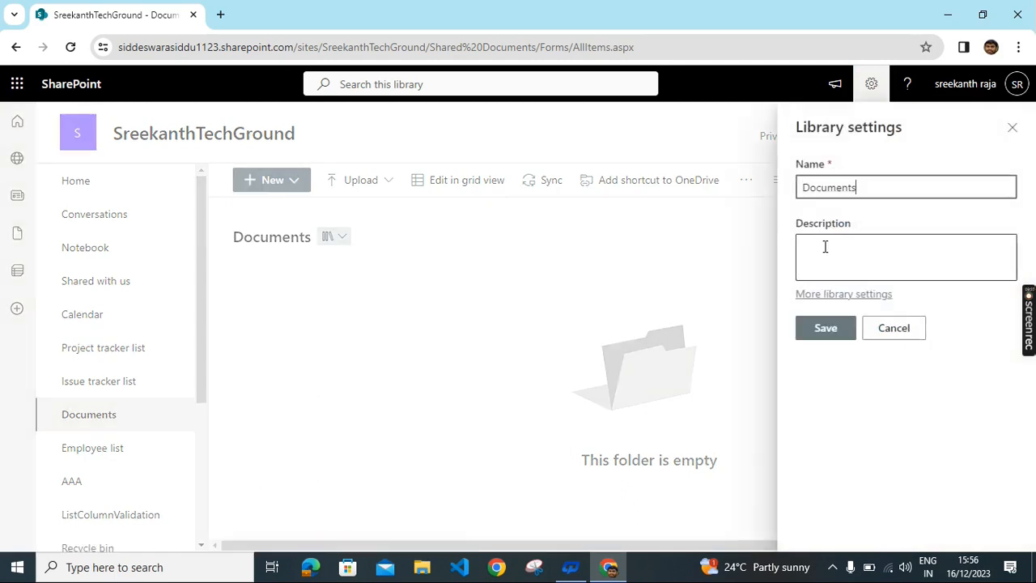
click(846, 296)
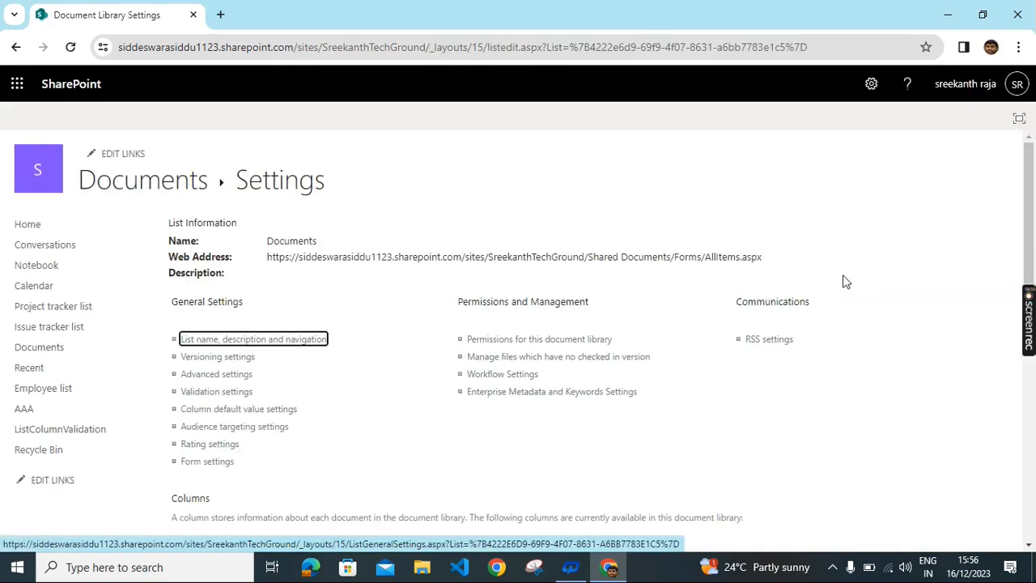
scroll(723, 232, down, 2)
scroll(726, 243, down, 4)
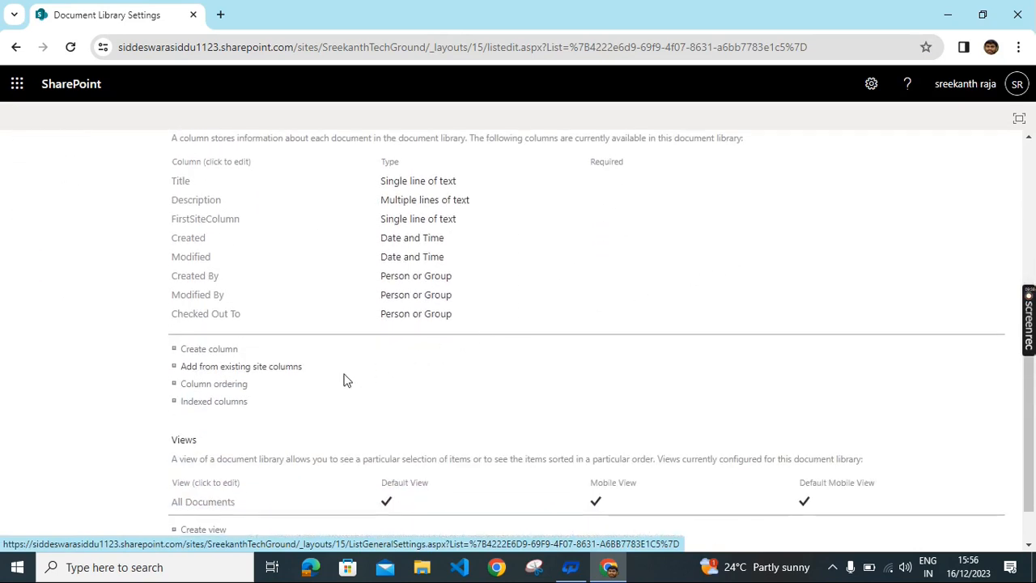
Step: Pick Departments from the DEmo group's site columns and queue it for the Documents library
click(264, 378)
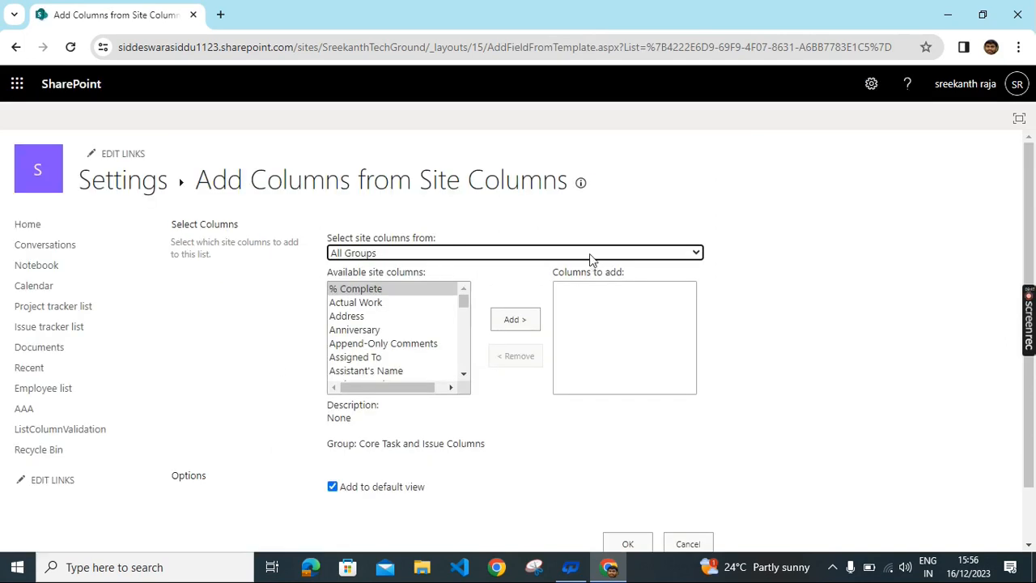
click(589, 254)
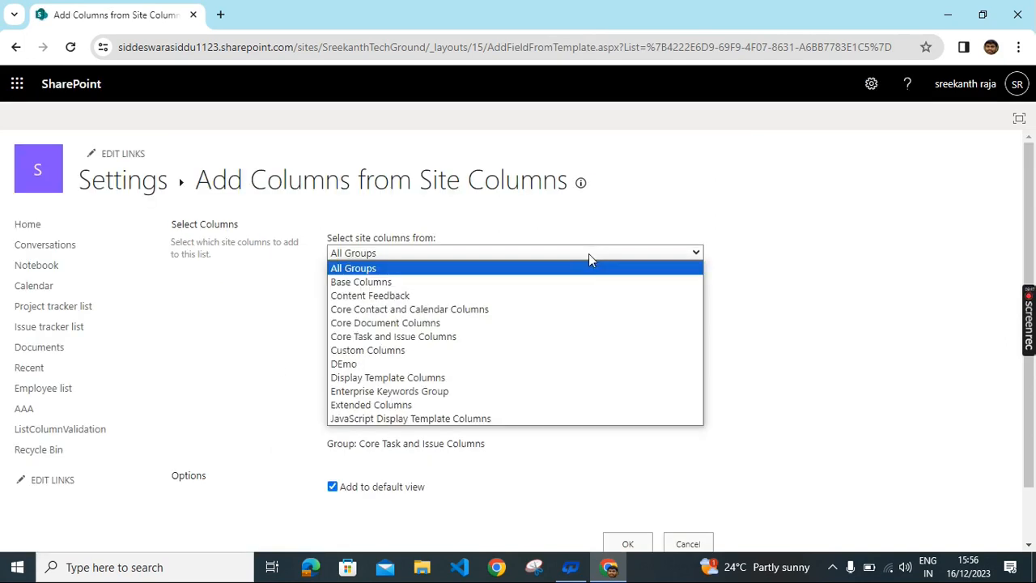
click(354, 366)
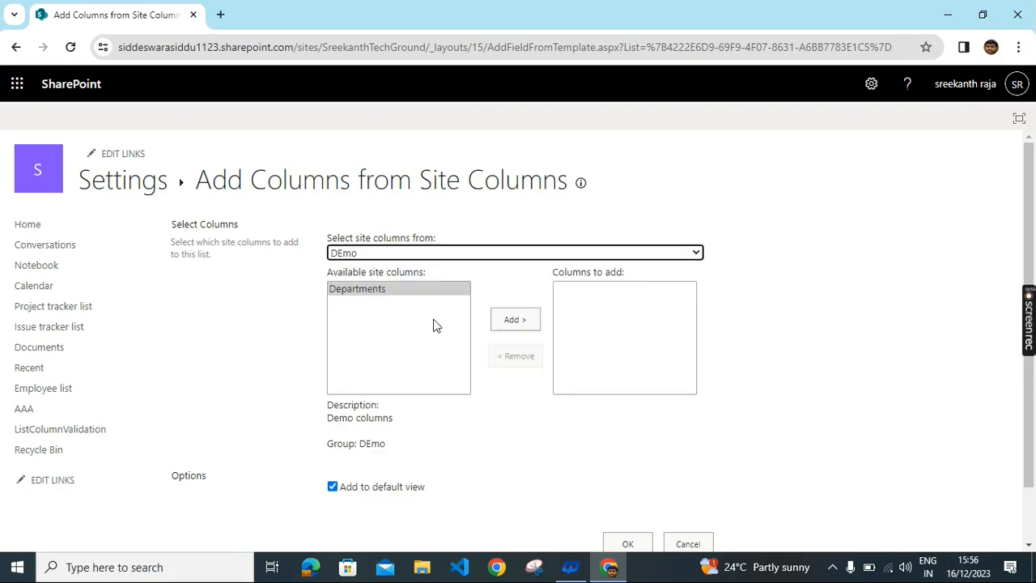
click(409, 293)
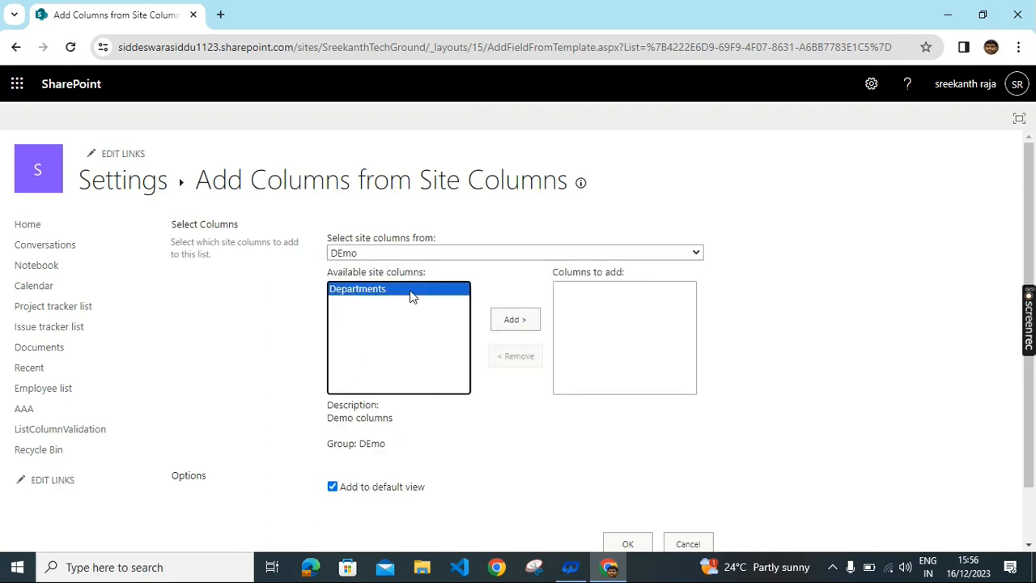
click(516, 321)
Step: Confirm the addition and check that Departments now appears among the library's columns
right_click(519, 324)
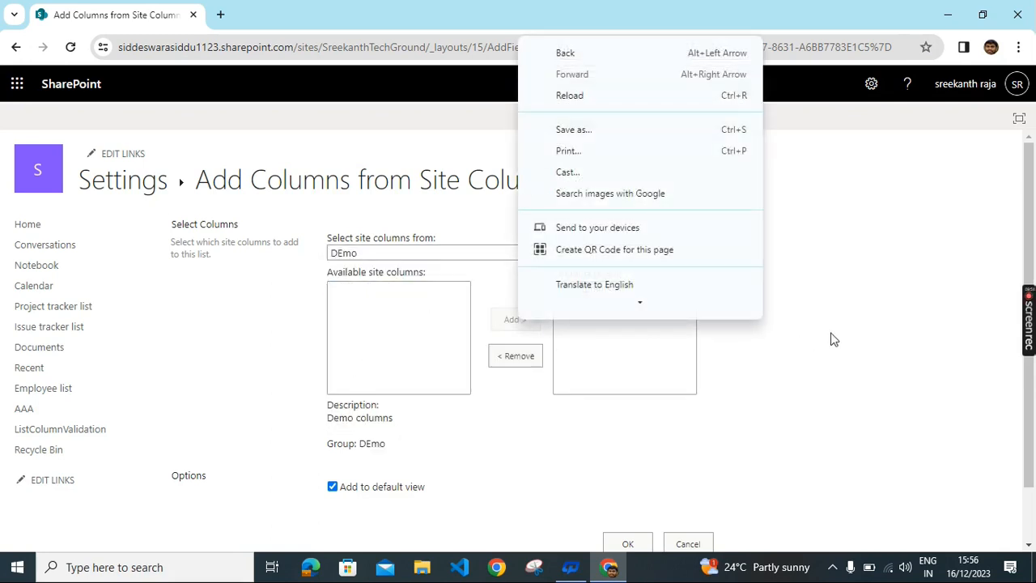
click(865, 339)
scroll(865, 338, down, 2)
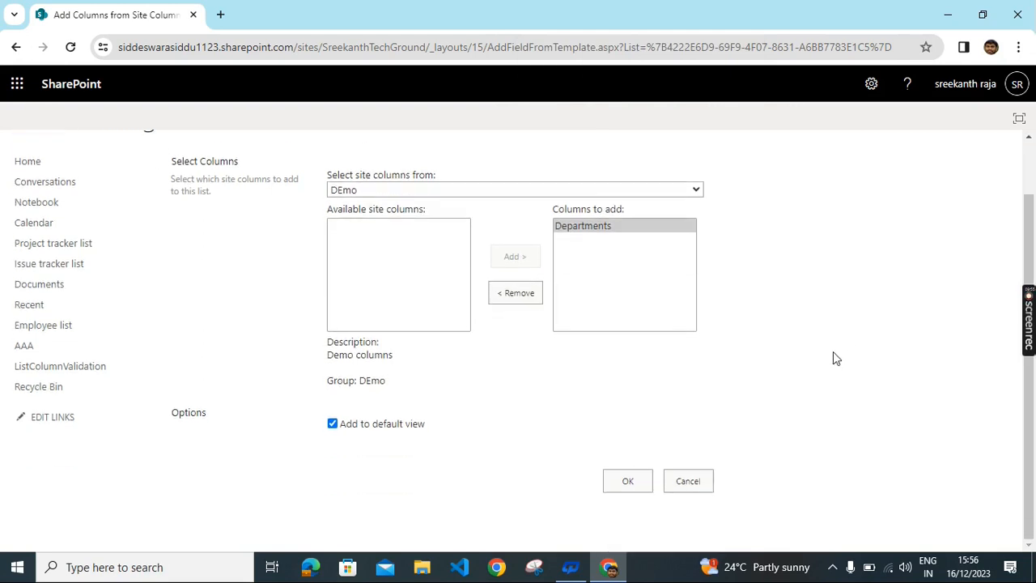
click(626, 483)
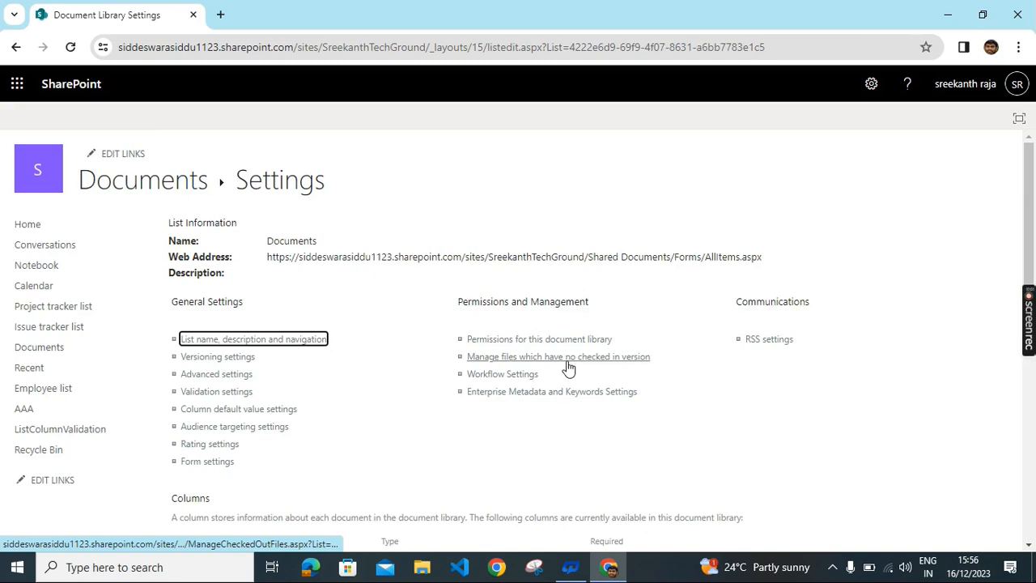
scroll(573, 350, down, 2)
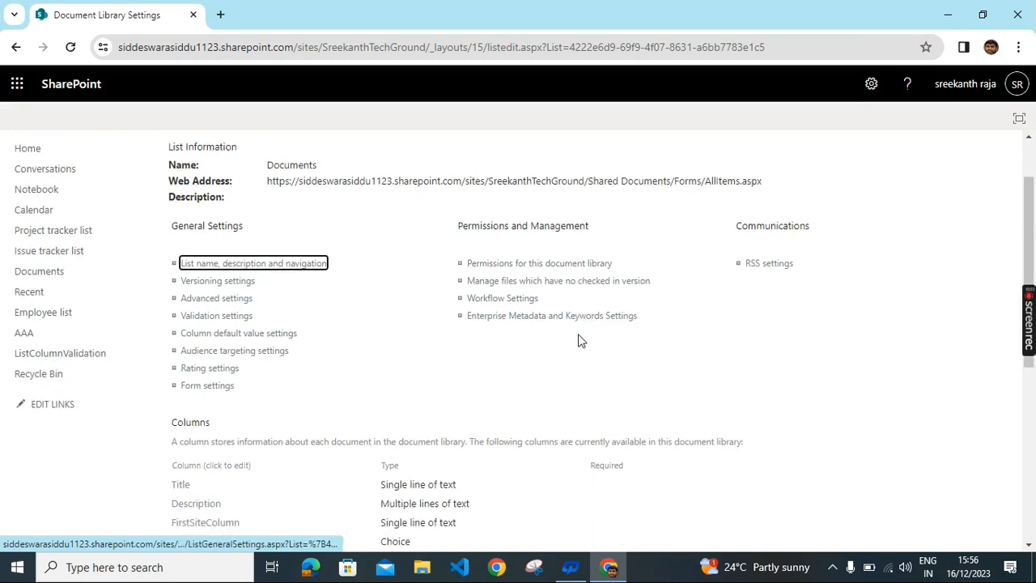
scroll(578, 341, down, 4)
scroll(341, 371, up, 2)
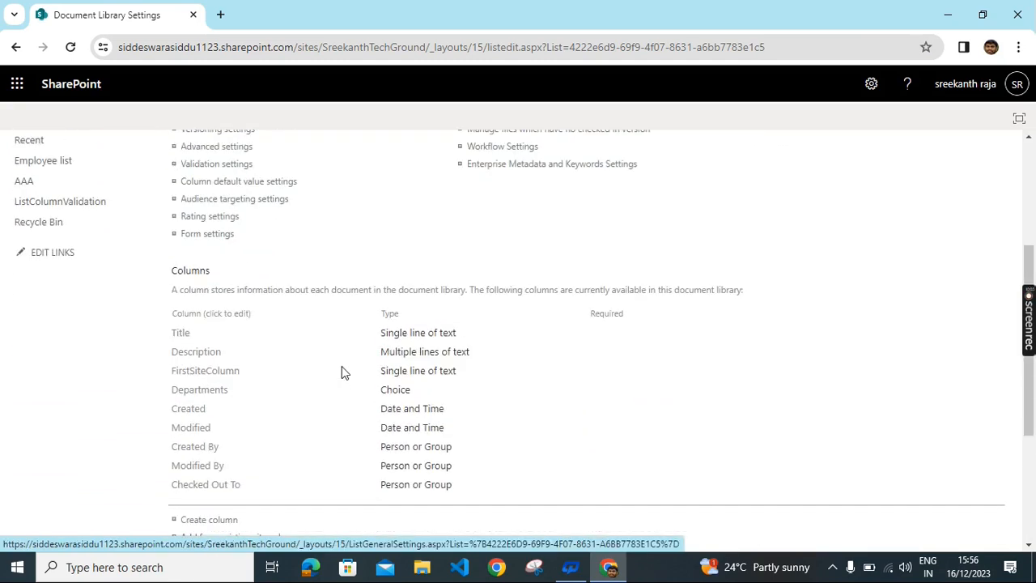
scroll(341, 372, up, 1)
scroll(47, 282, up, 1)
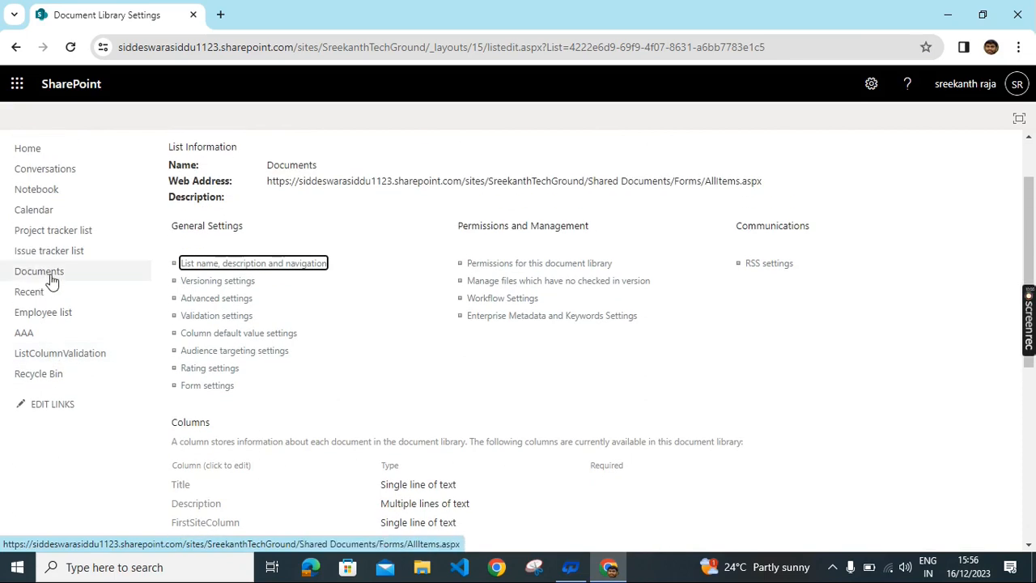
click(53, 279)
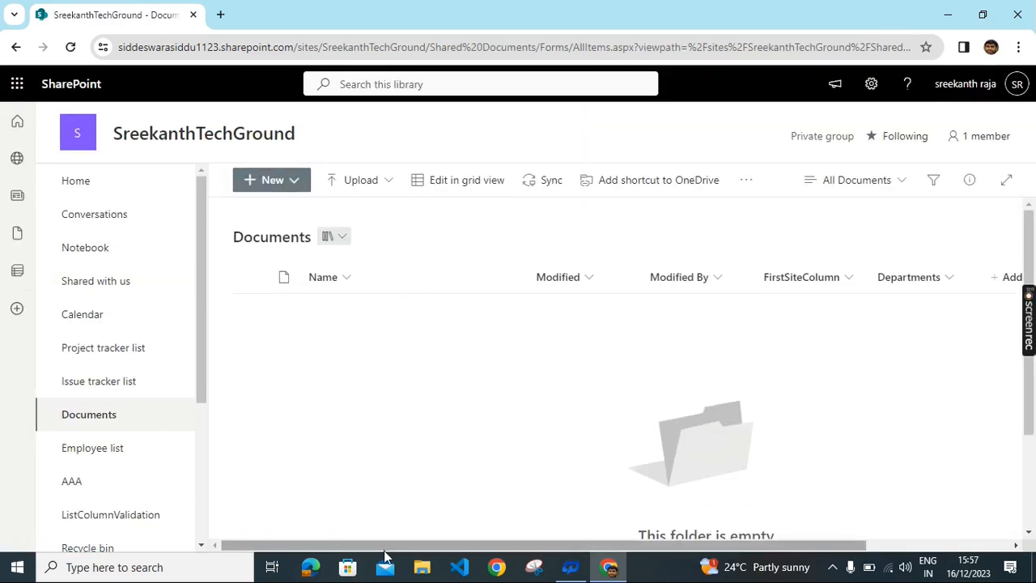
drag(387, 546, 565, 546)
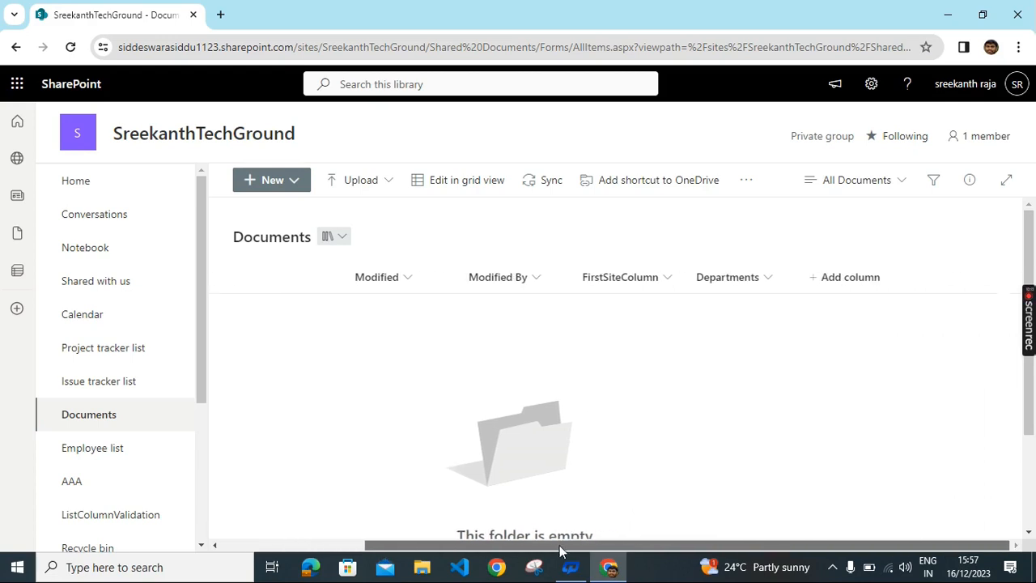
click(766, 280)
click(595, 384)
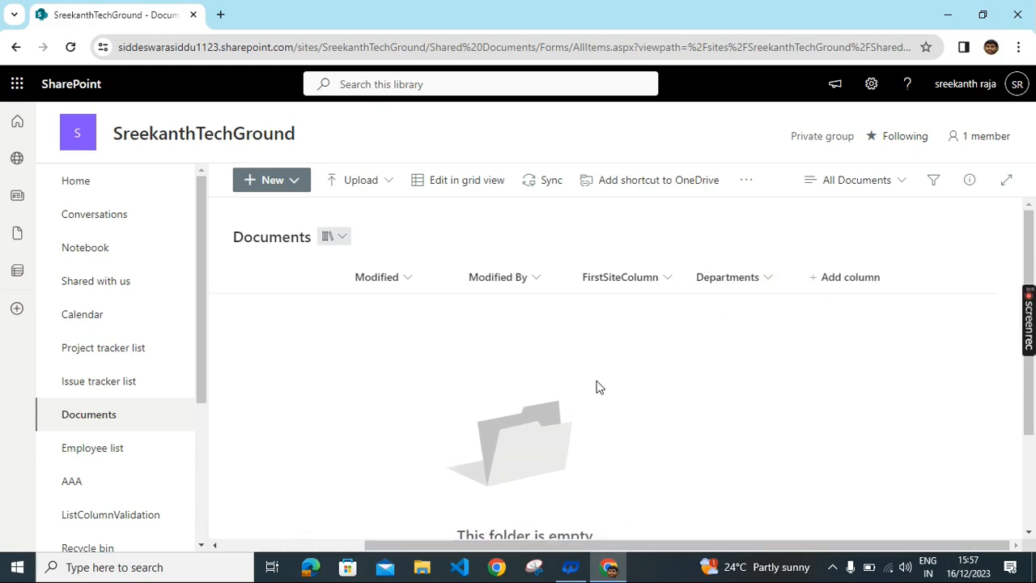
click(770, 278)
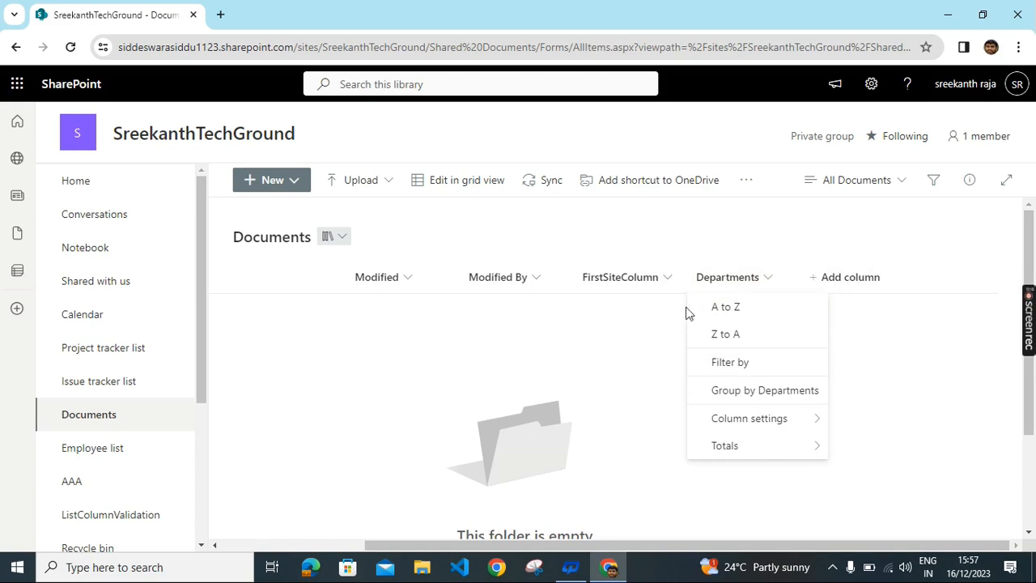
click(645, 359)
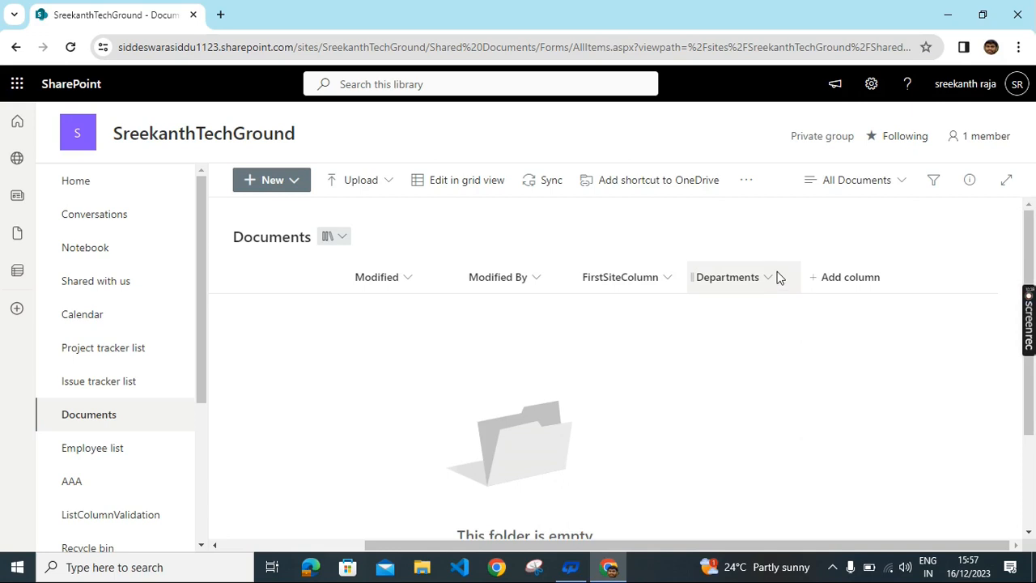
Step: Navigate through Site settings to Site content types and close the publishing notice banner
click(870, 86)
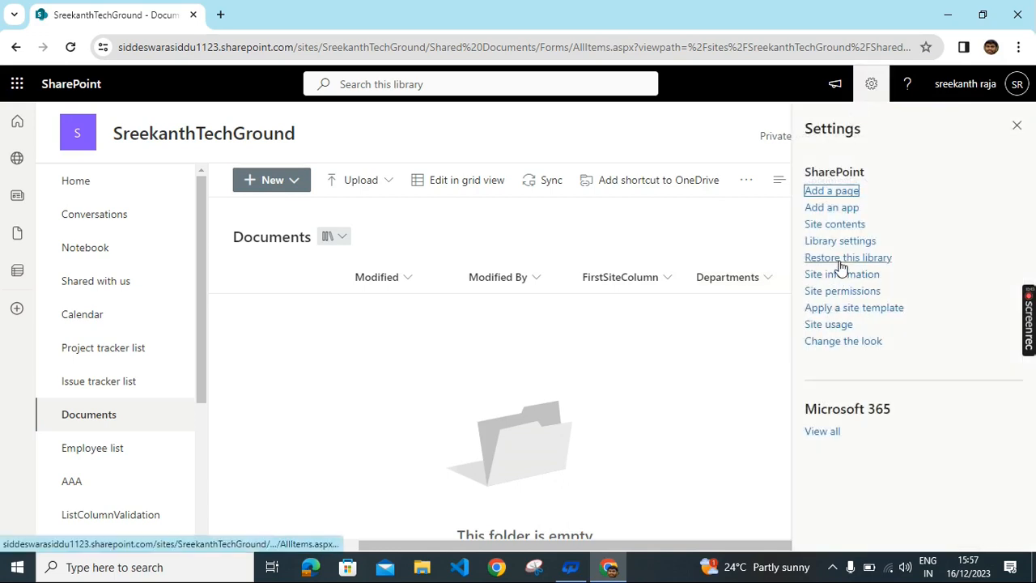
click(839, 226)
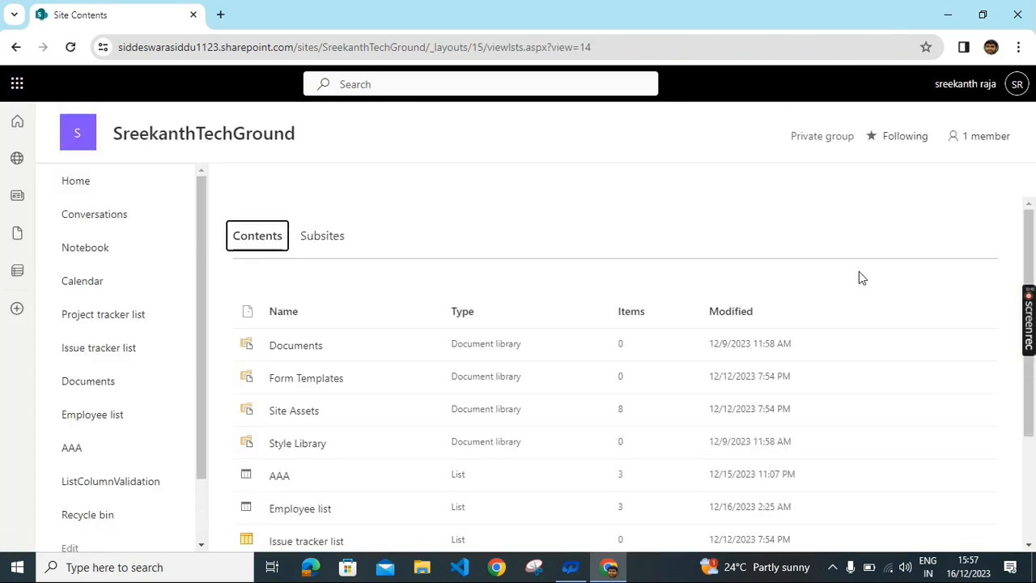
click(847, 186)
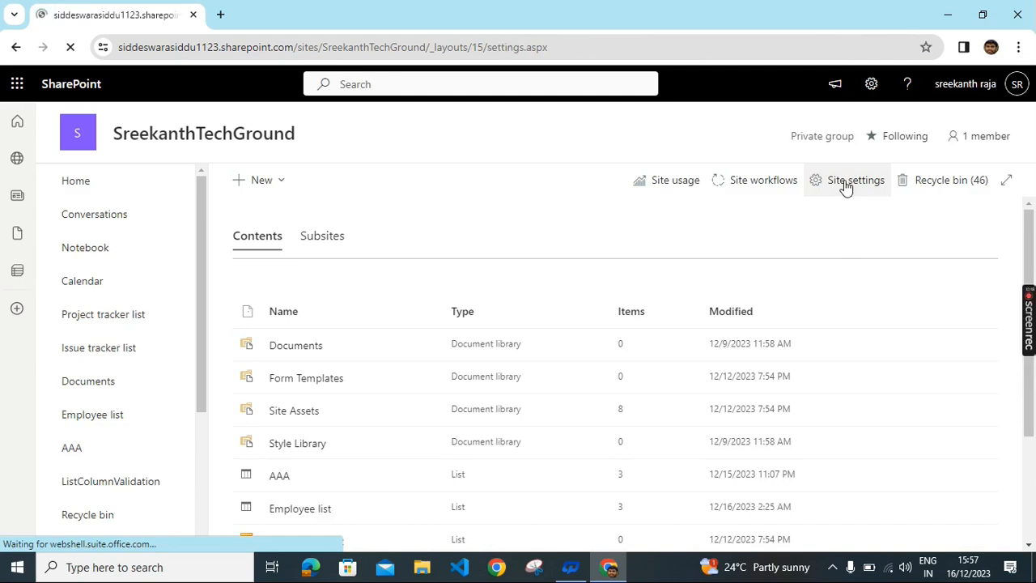
scroll(694, 289, down, 1)
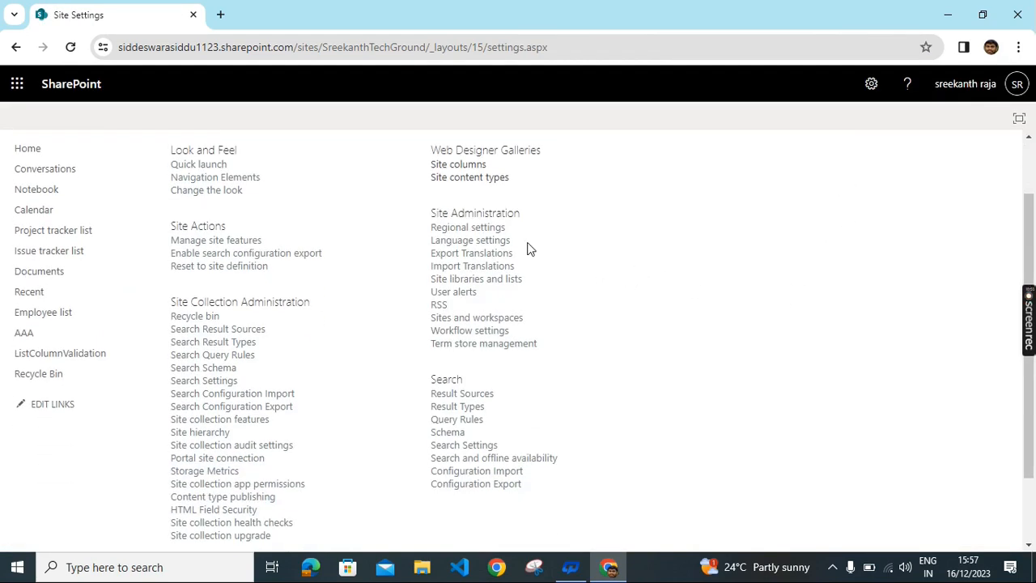
click(475, 183)
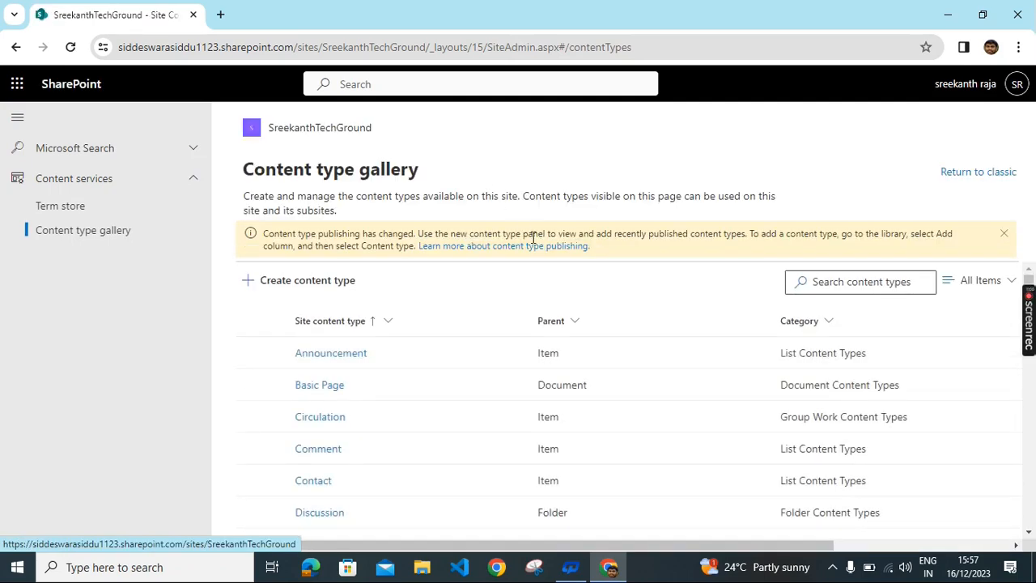
click(1004, 236)
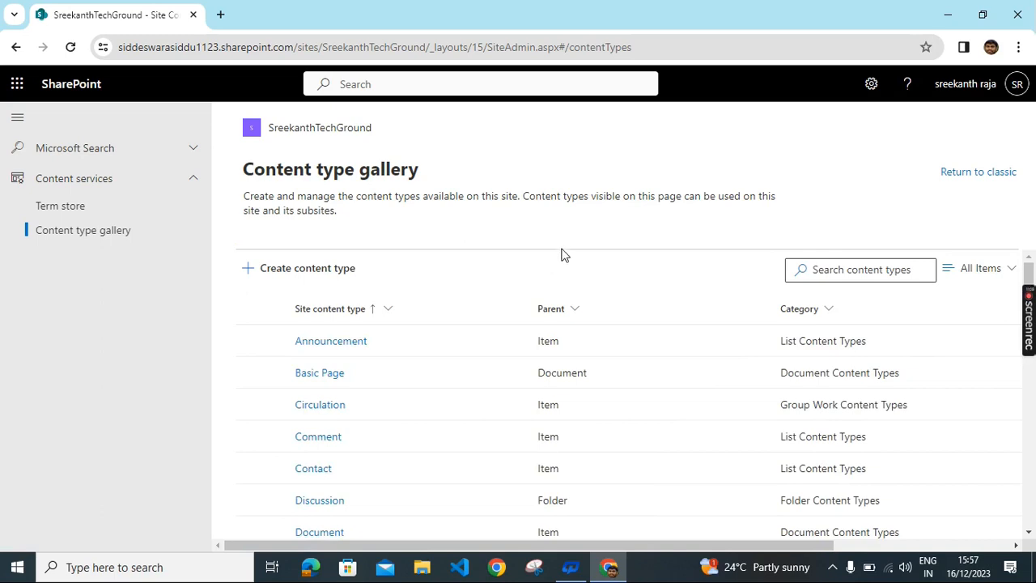
Step: Start a new content type named DEMOcontentent
click(308, 275)
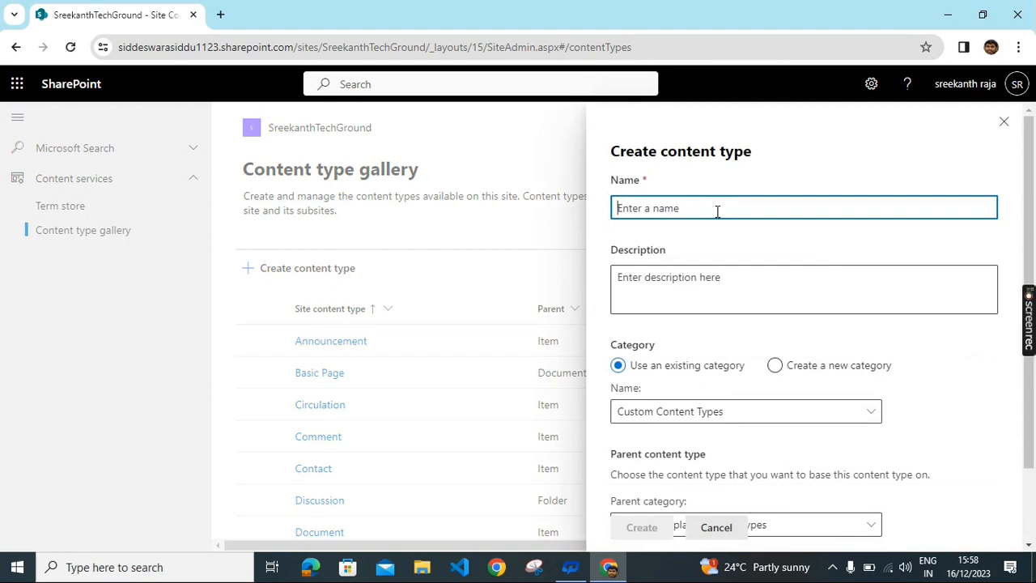
text(DEMOcontentent)
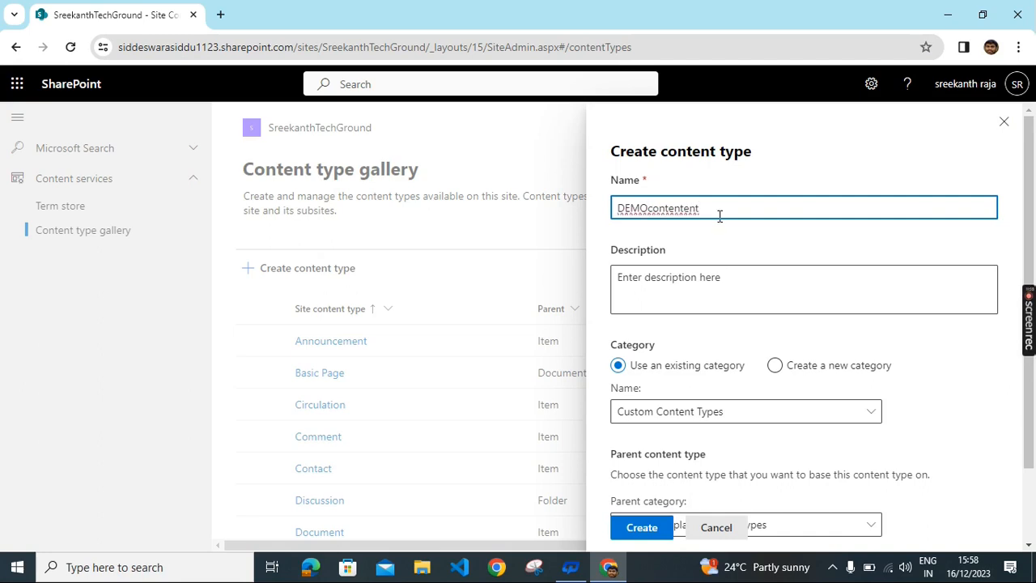
scroll(740, 228, down, 1)
scroll(741, 225, up, 1)
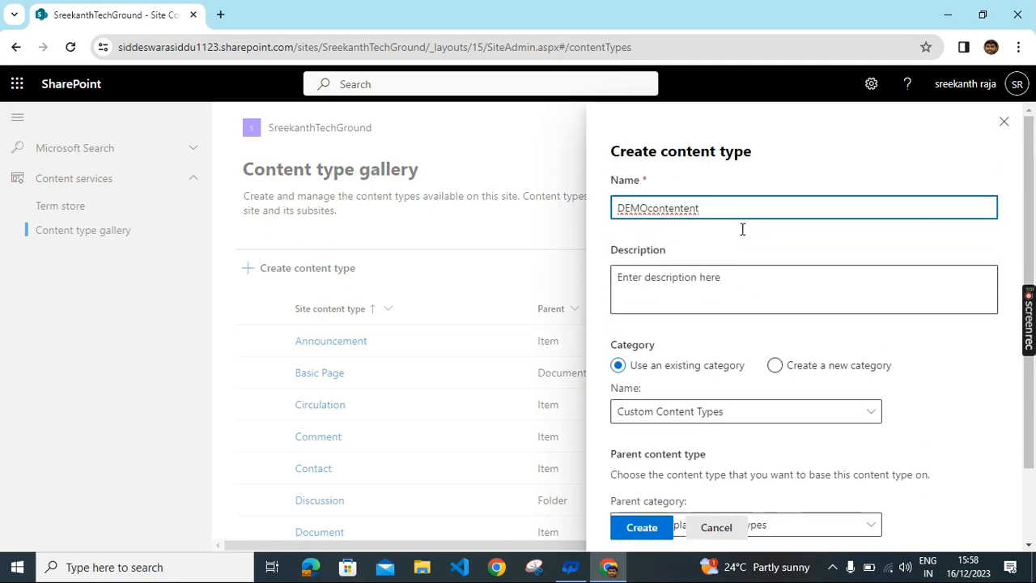
scroll(743, 240, down, 2)
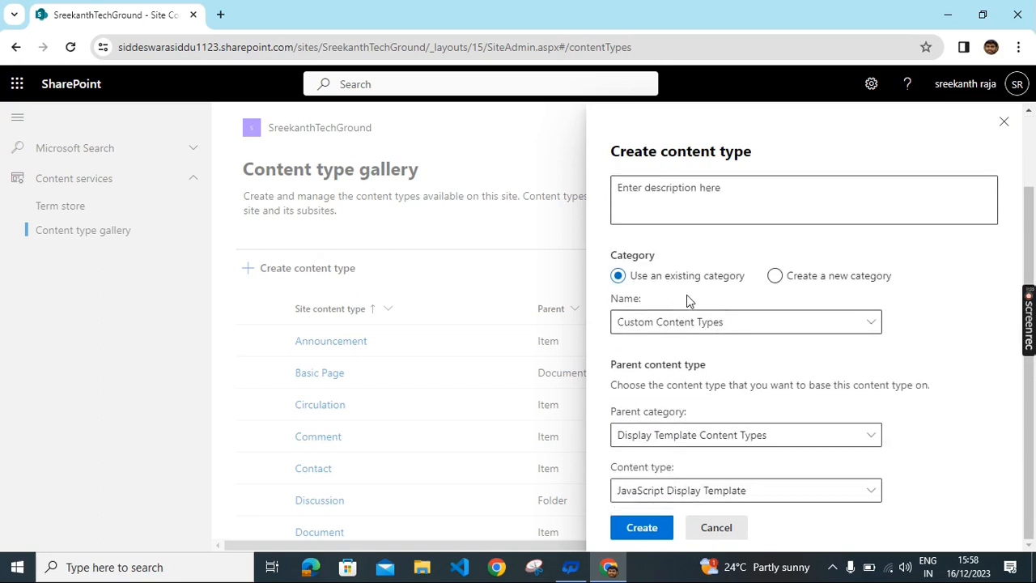
Step: Place it under List Content Types based on Item, create it, and return to Site Settings
click(842, 326)
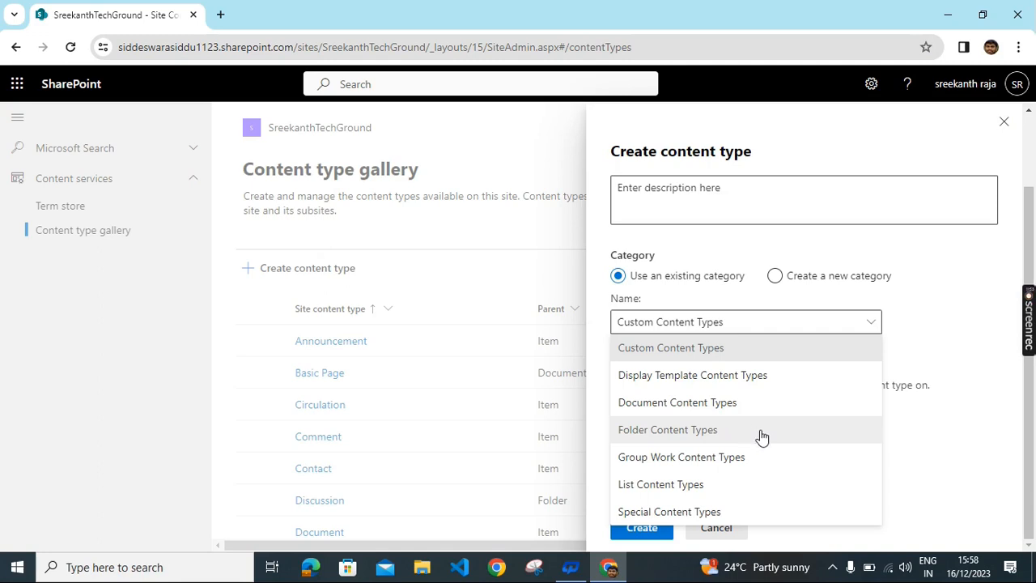
click(717, 486)
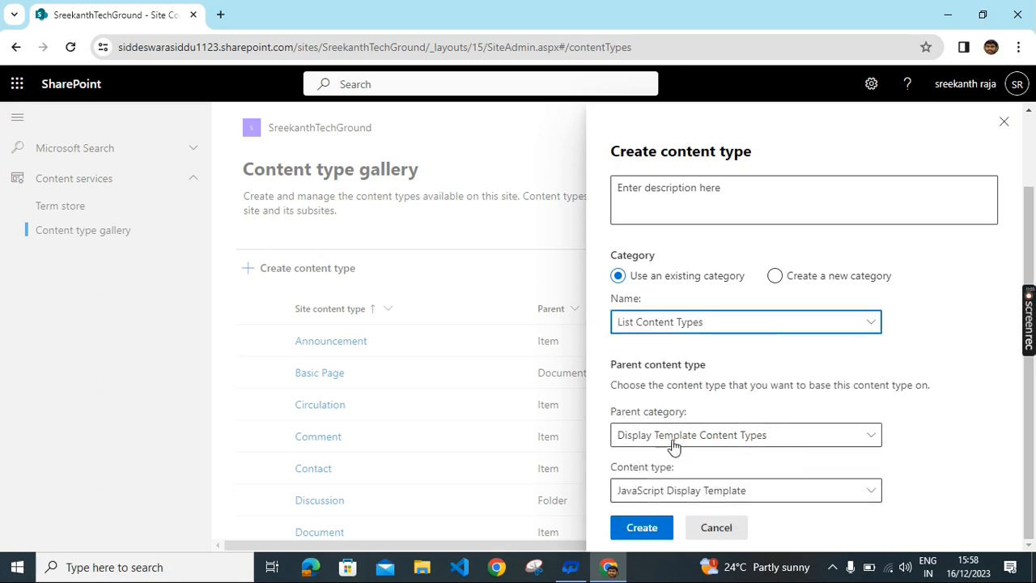
click(815, 442)
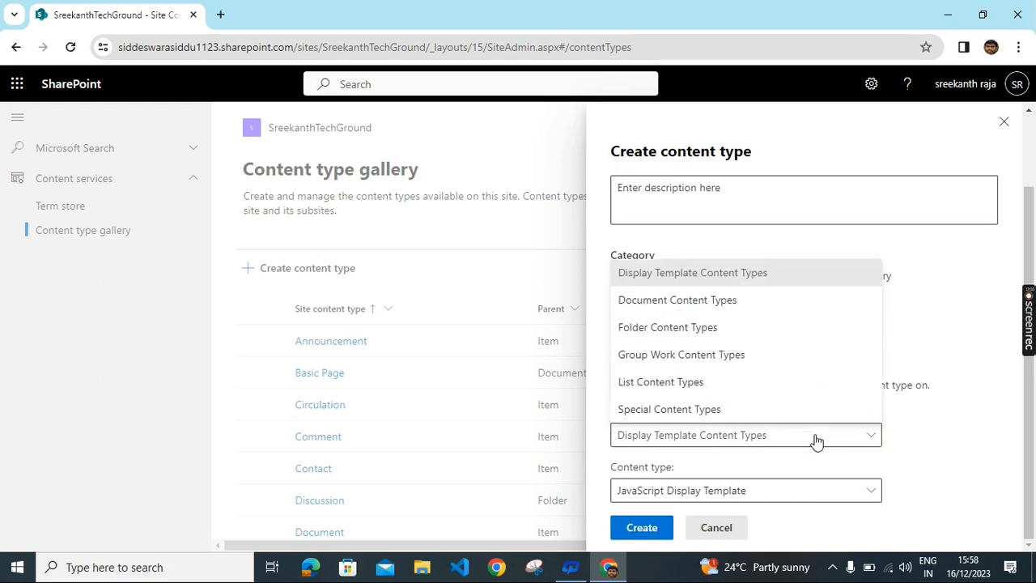
click(712, 383)
click(771, 497)
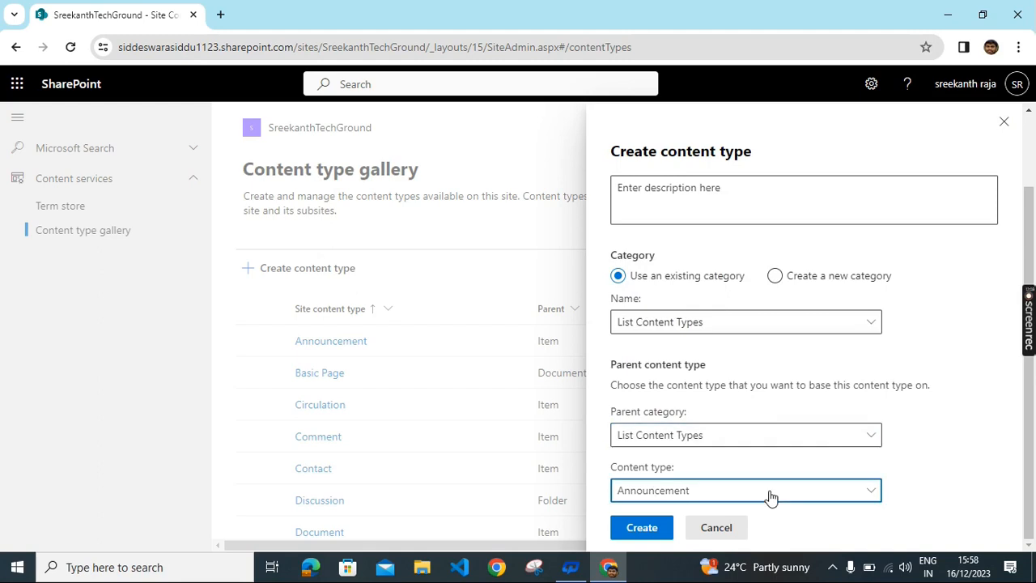
click(771, 496)
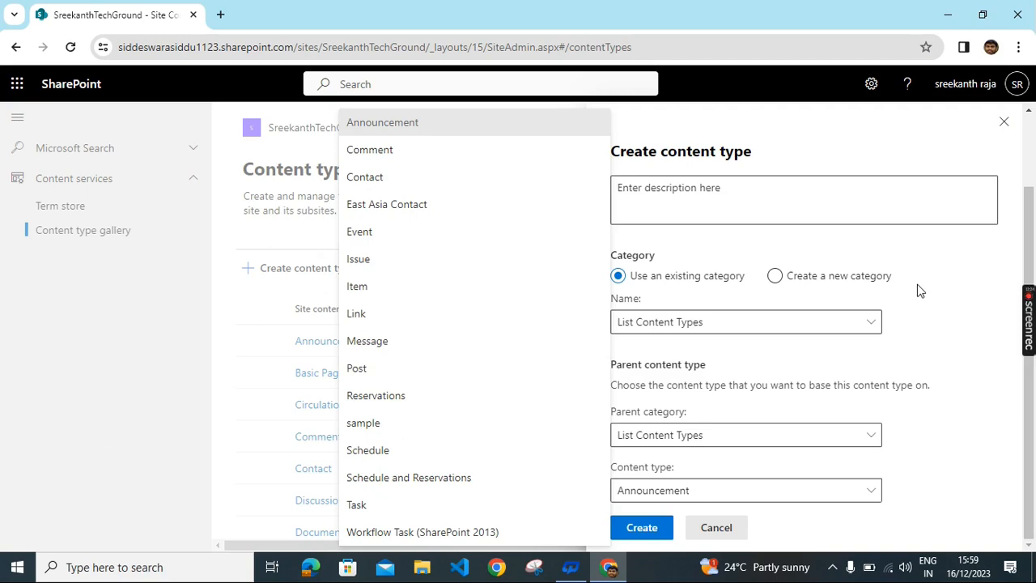
click(424, 298)
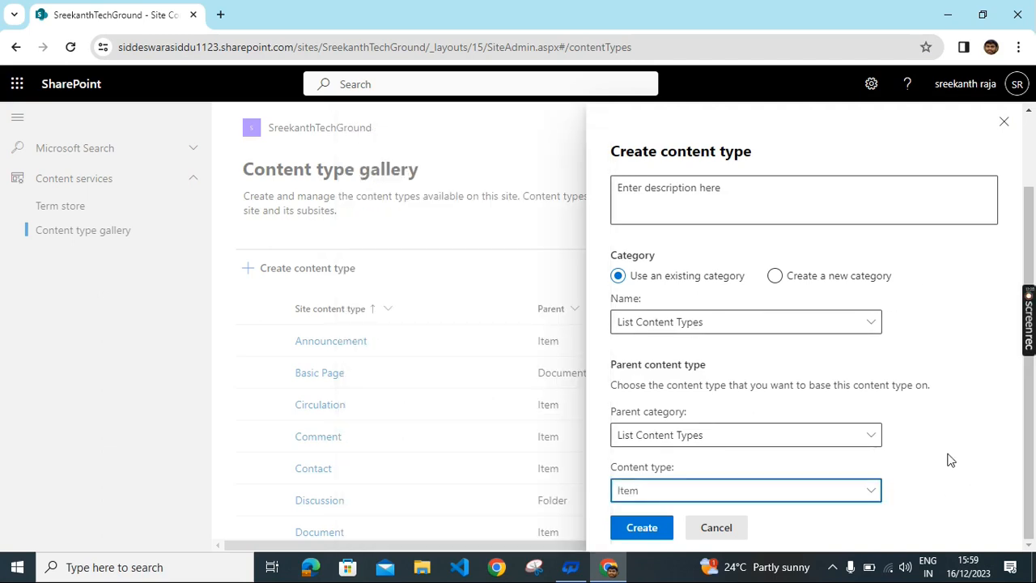
click(642, 528)
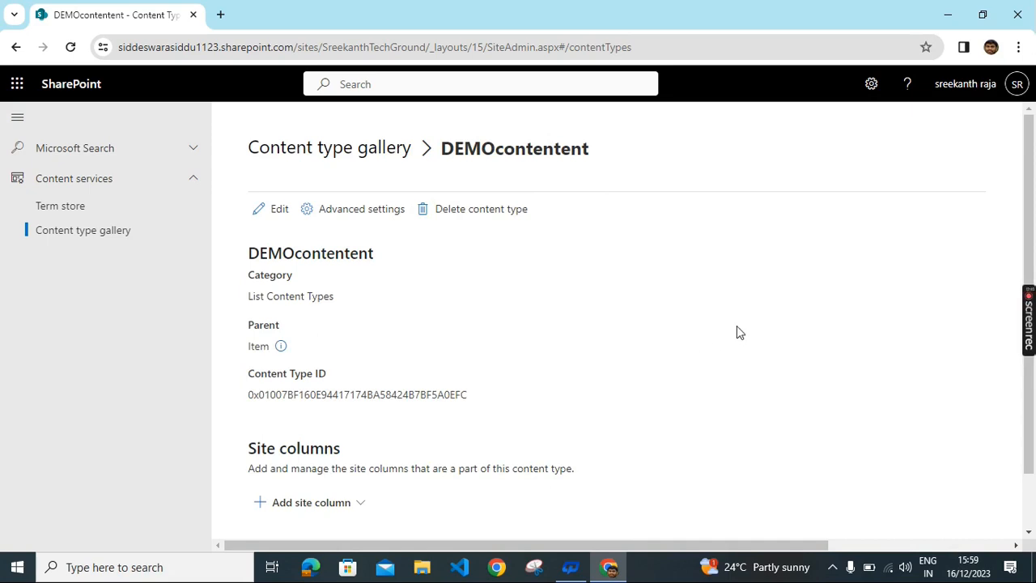
click(15, 47)
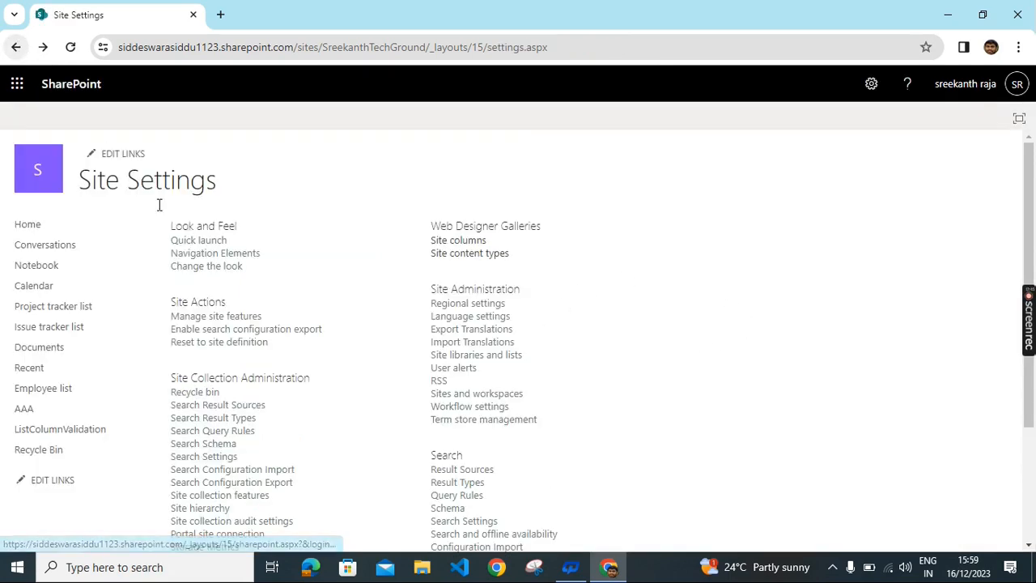
Step: Return to the Employee list and bring up the Create a column dialog listing column types
scroll(309, 272, down, 1)
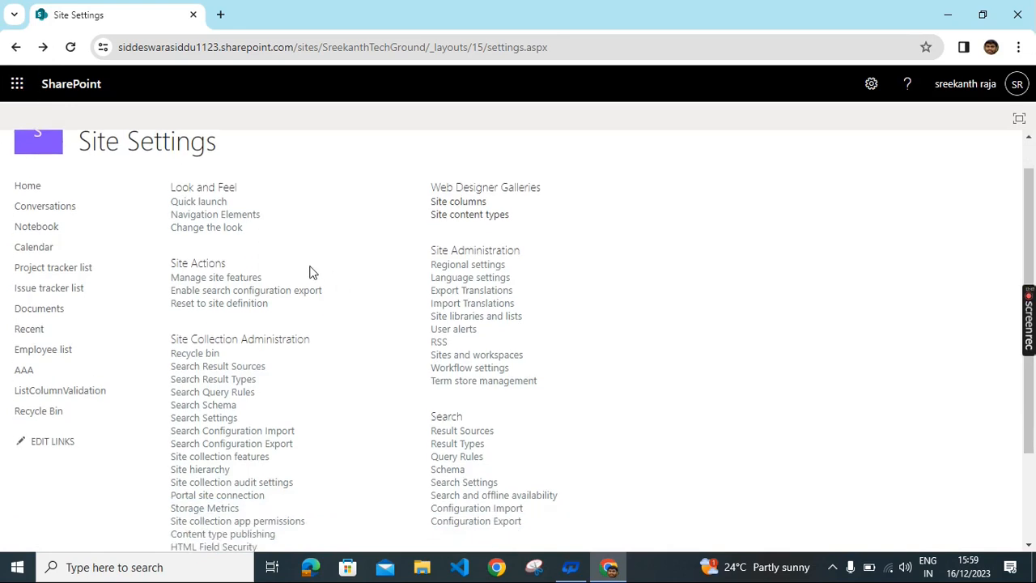
click(15, 47)
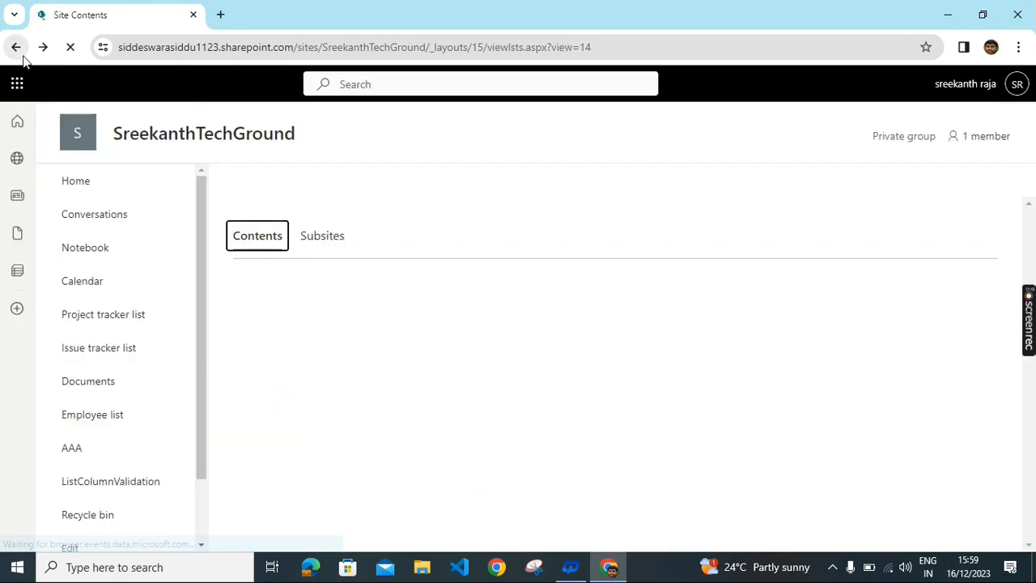
click(16, 47)
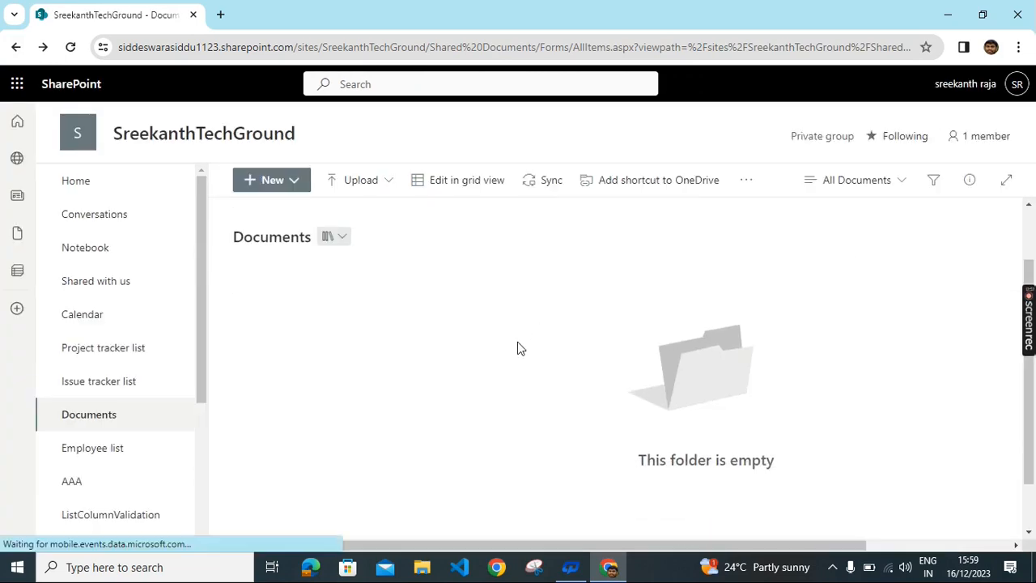
scroll(107, 387, down, 1)
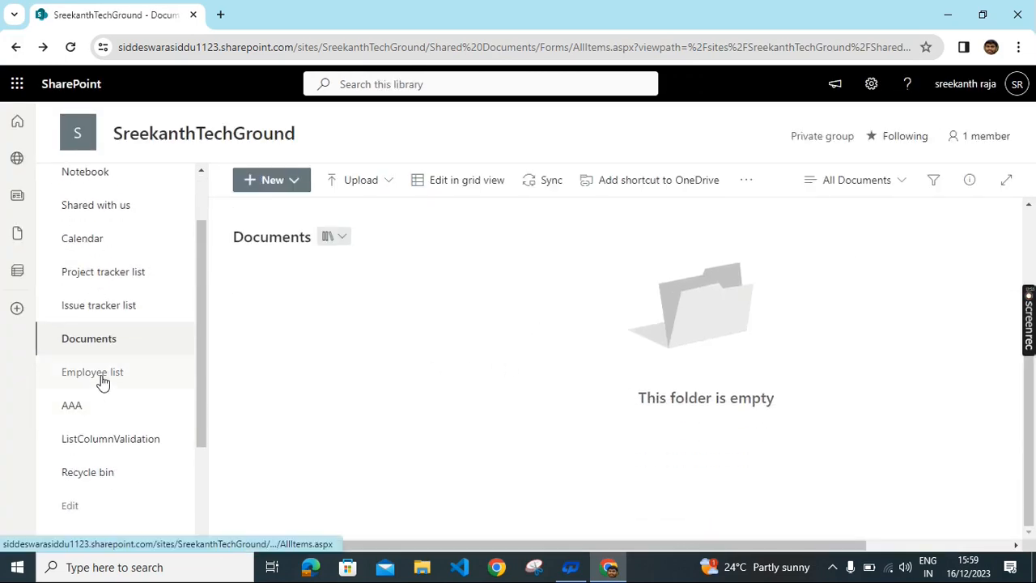
click(102, 383)
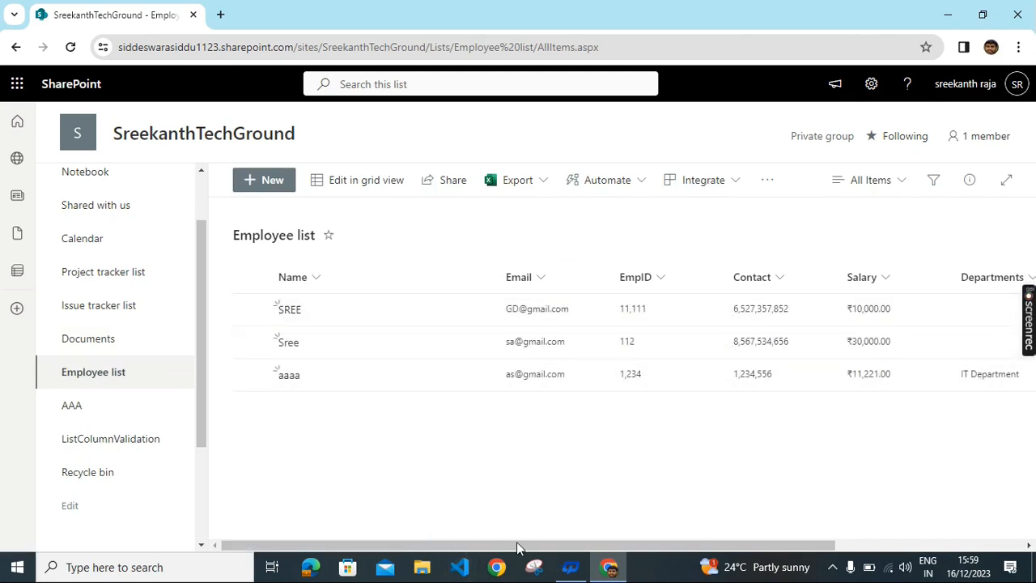
drag(518, 548, 769, 555)
click(866, 278)
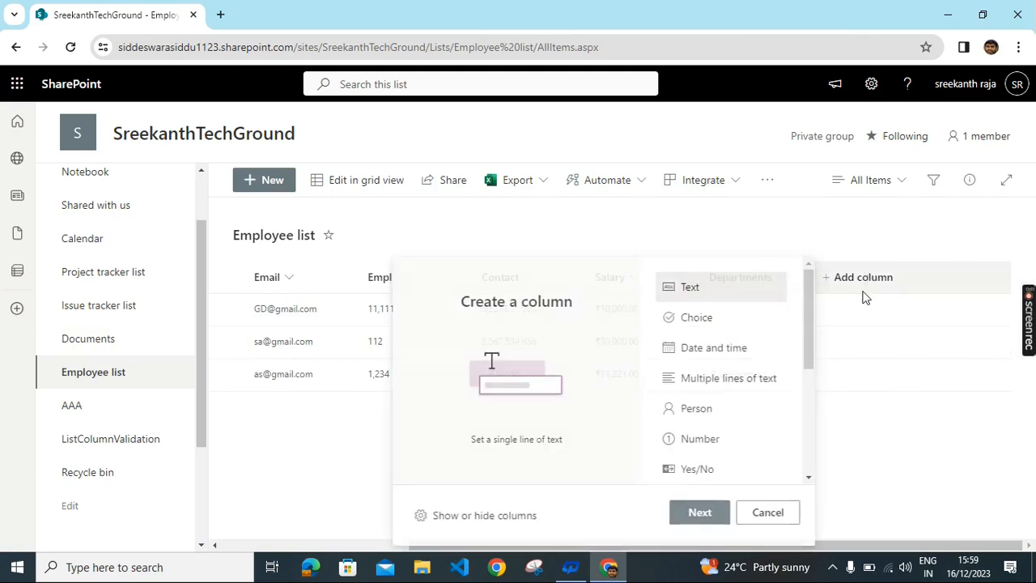
scroll(700, 417, down, 3)
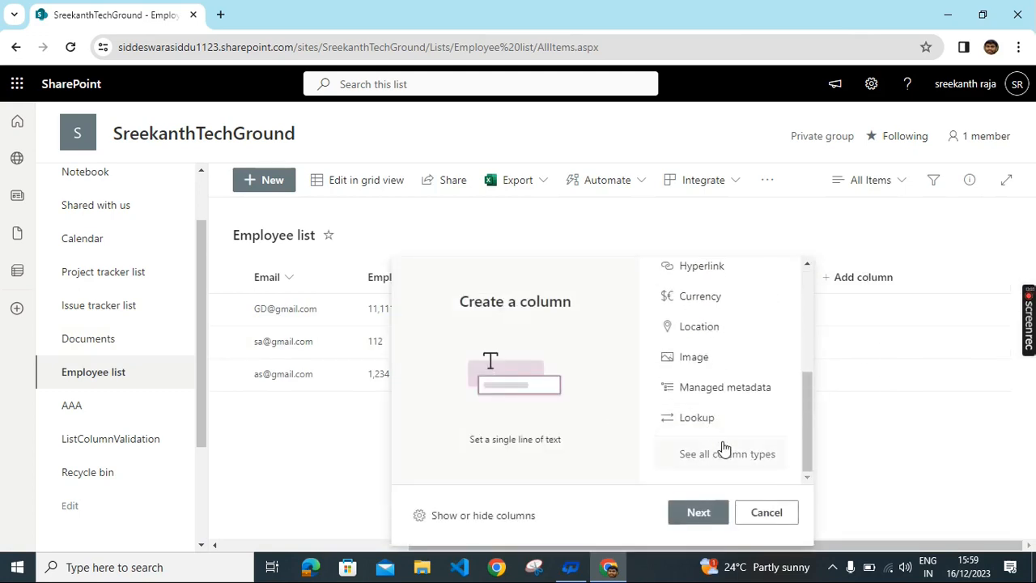
scroll(761, 478, up, 3)
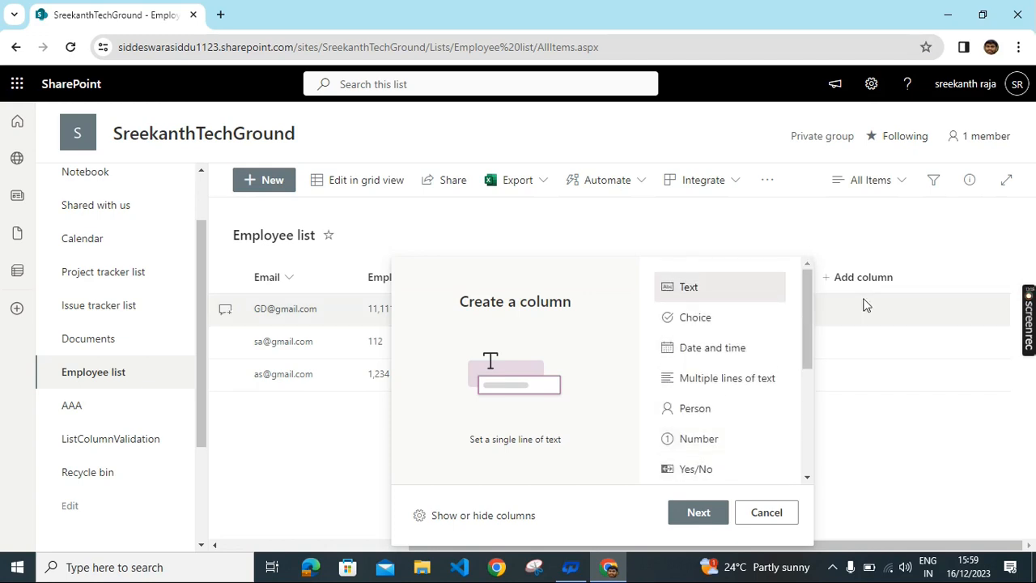
Step: Go into the Employee list's Advanced settings to allow content type management and save
click(873, 93)
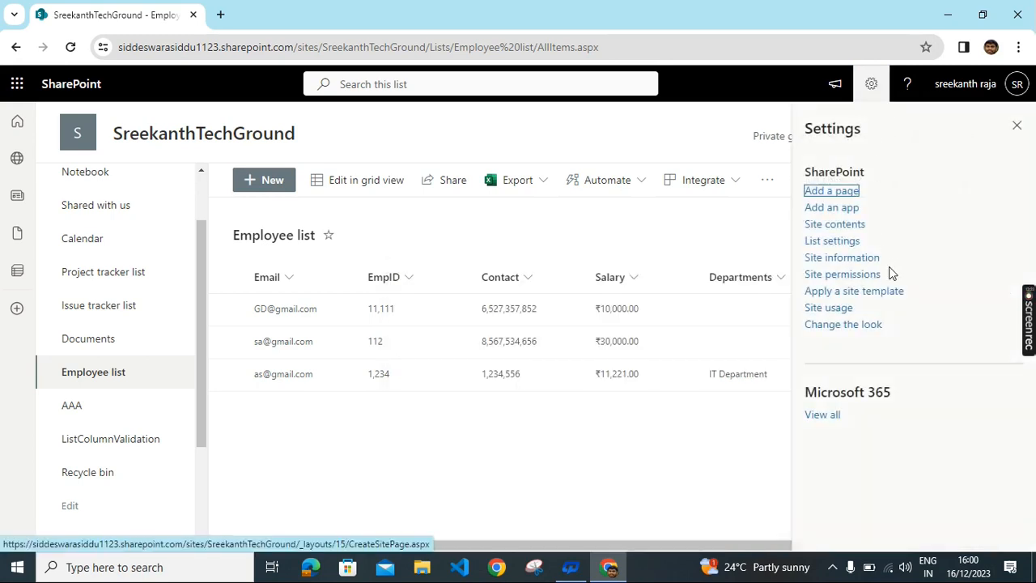
click(834, 247)
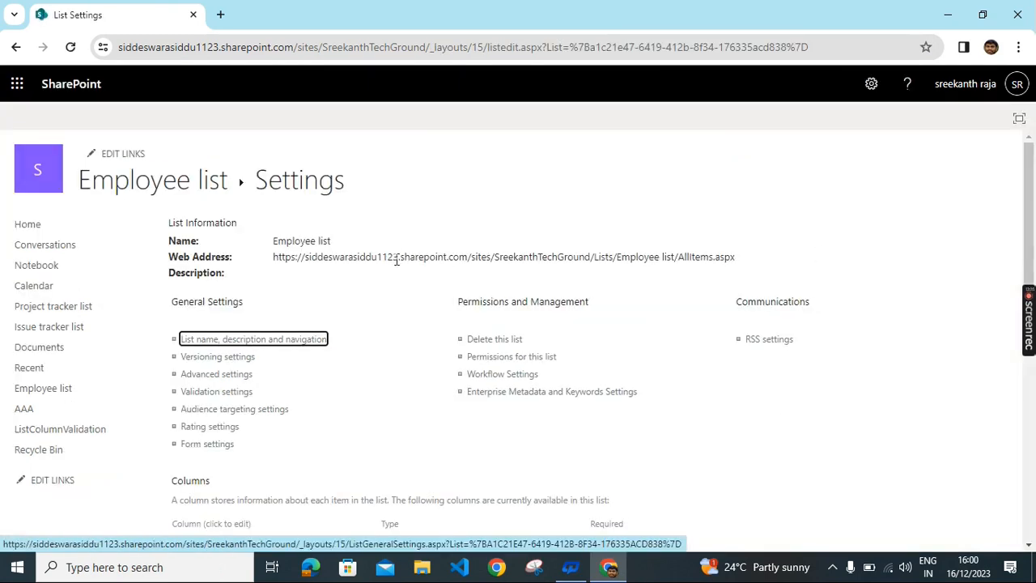
scroll(398, 257, down, 3)
scroll(579, 277, down, 2)
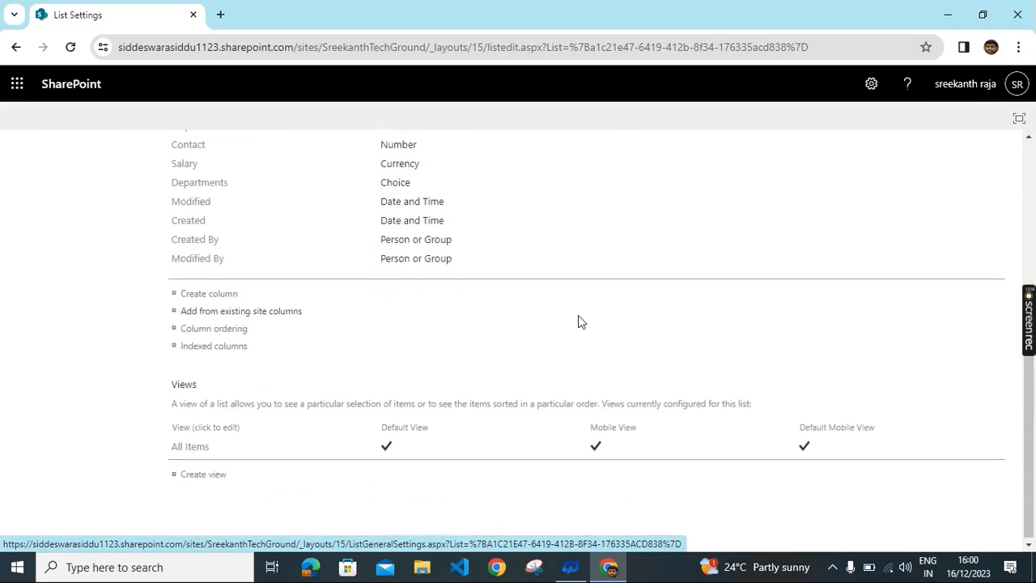
scroll(706, 299, up, 3)
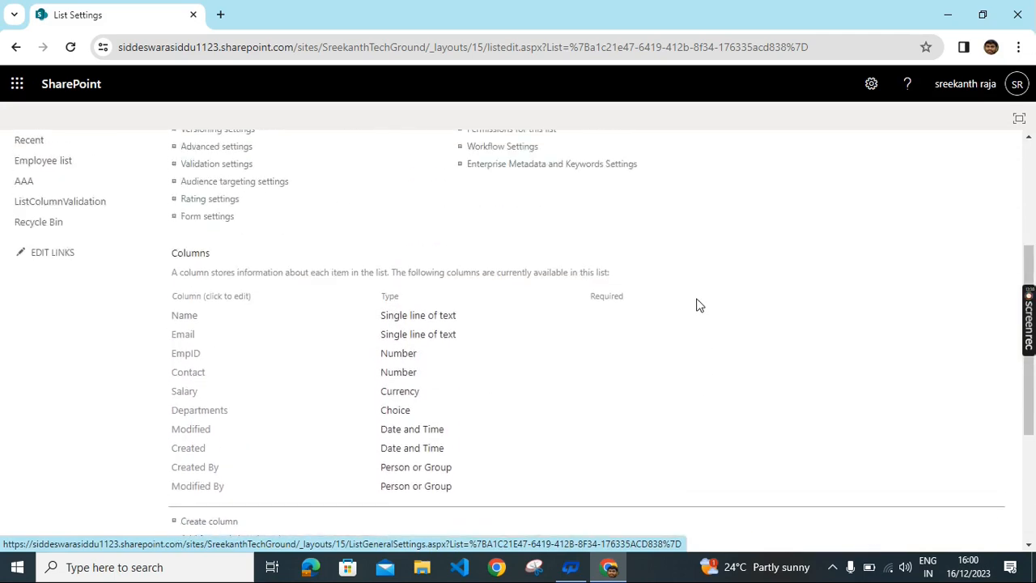
scroll(699, 305, up, 2)
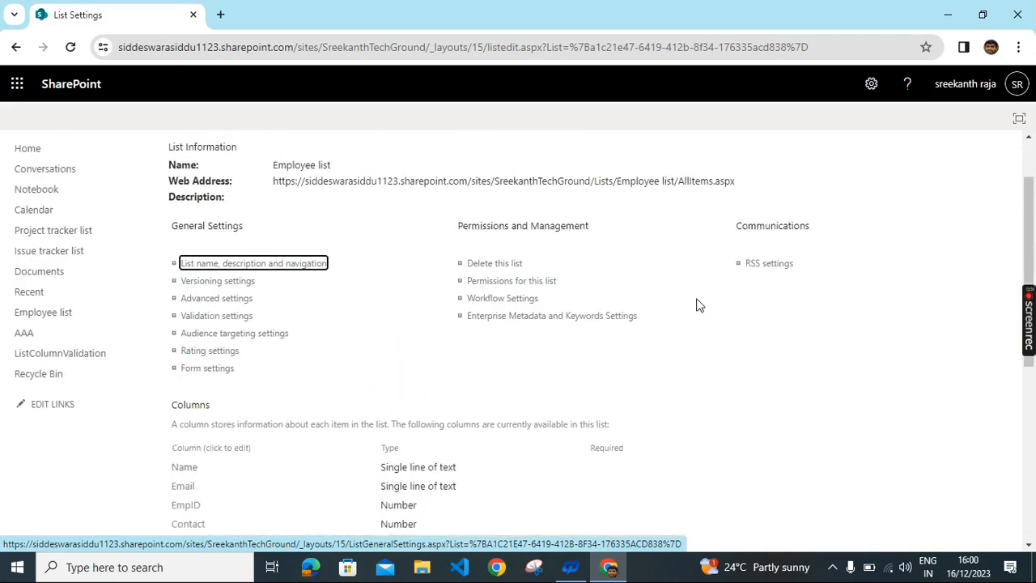
click(230, 301)
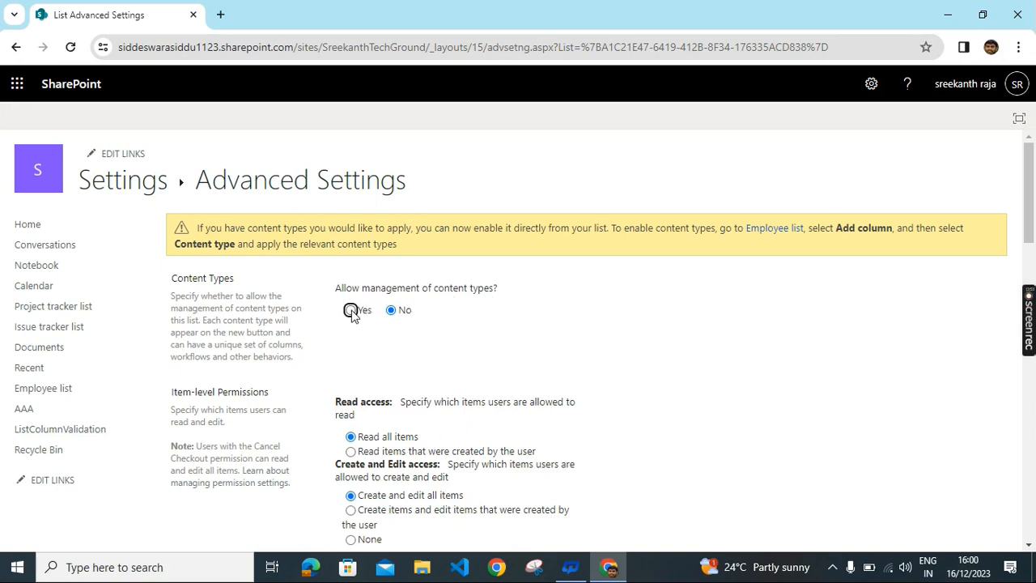
scroll(769, 389, down, 15)
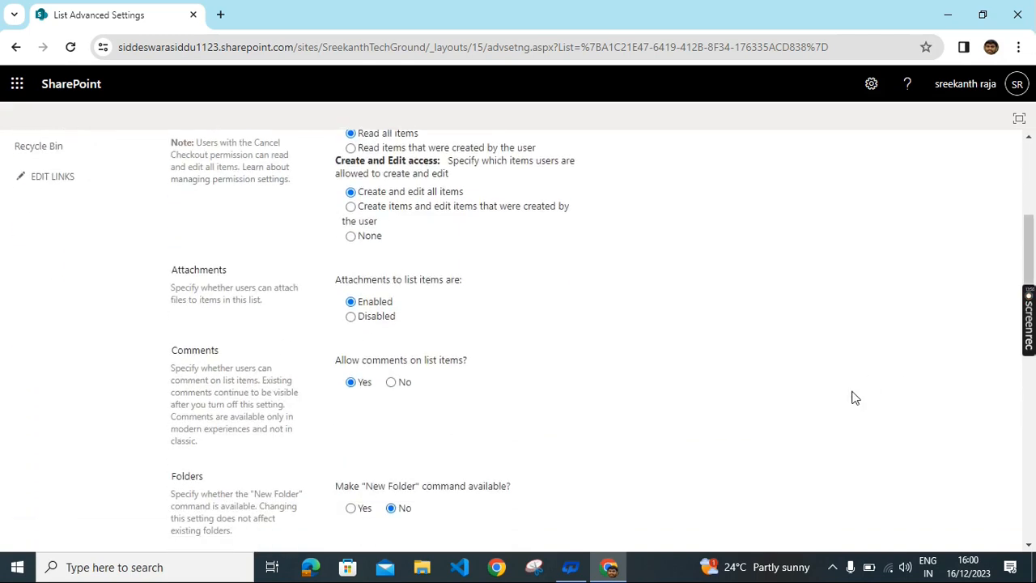
scroll(838, 389, down, 2)
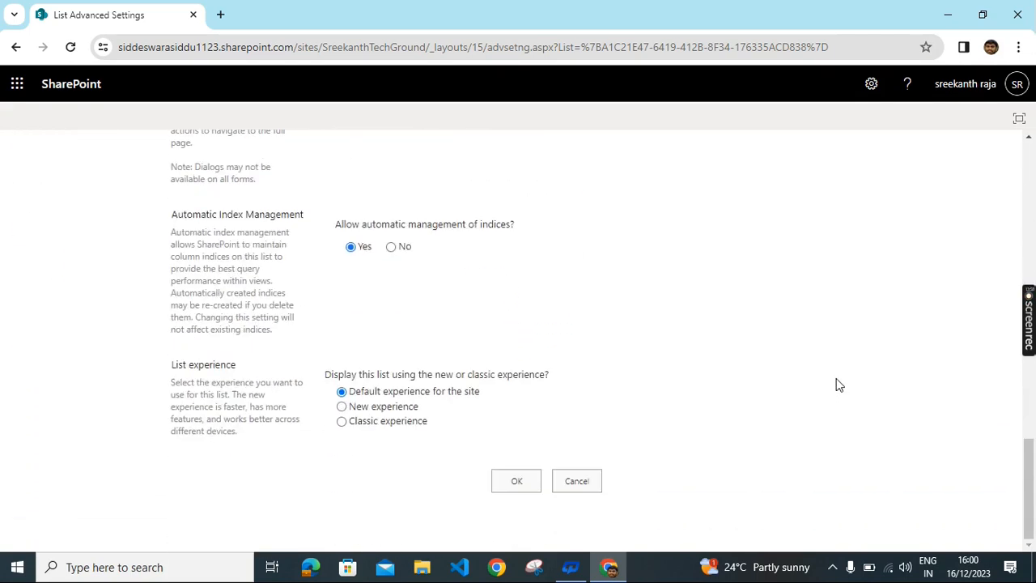
click(508, 484)
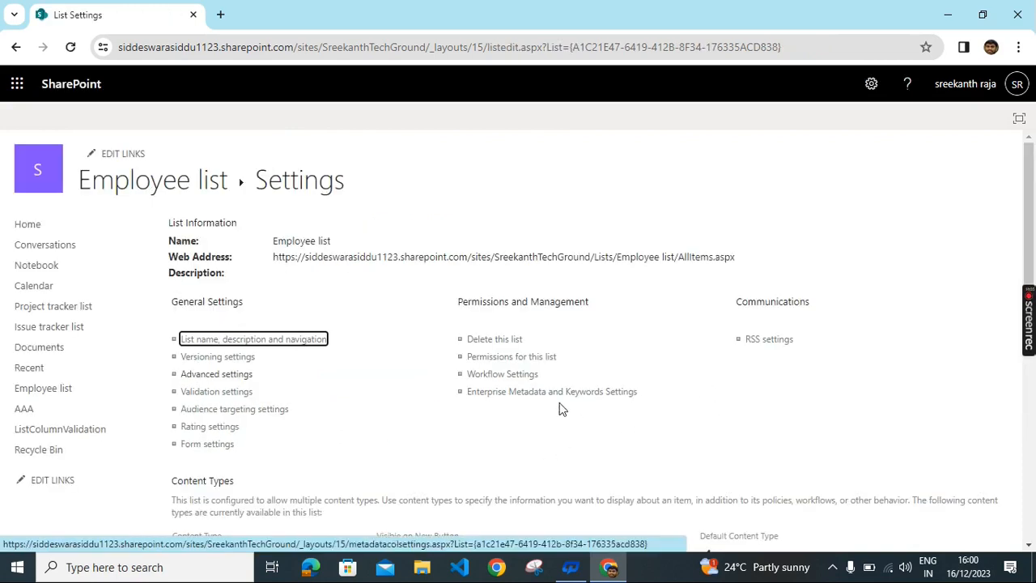
Step: Select DEMOcontentent from All Groups site content types, queue it, and confirm for the Employee list
scroll(560, 409, down, 2)
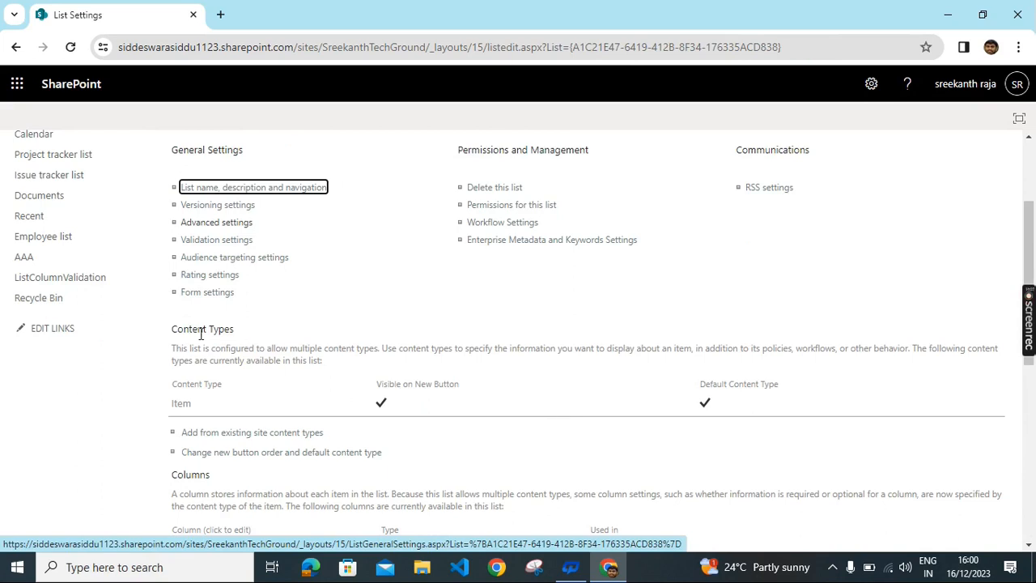
scroll(522, 404, down, 2)
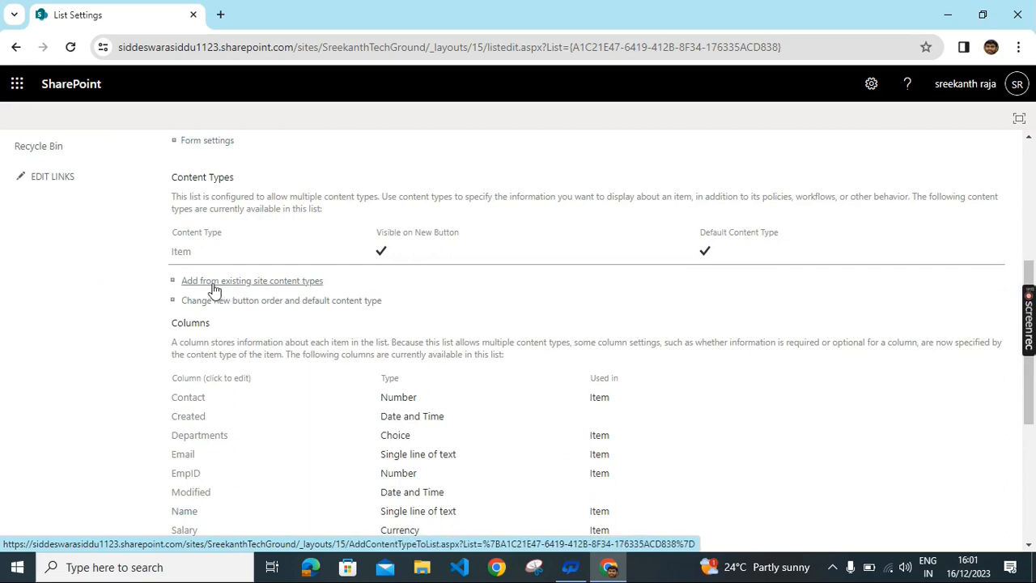
click(290, 282)
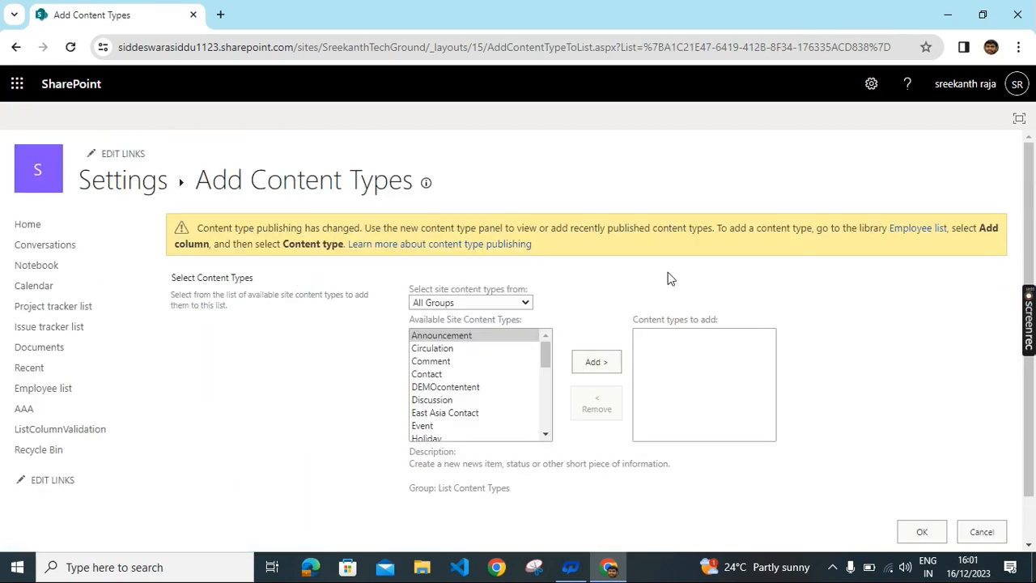
scroll(769, 262, down, 1)
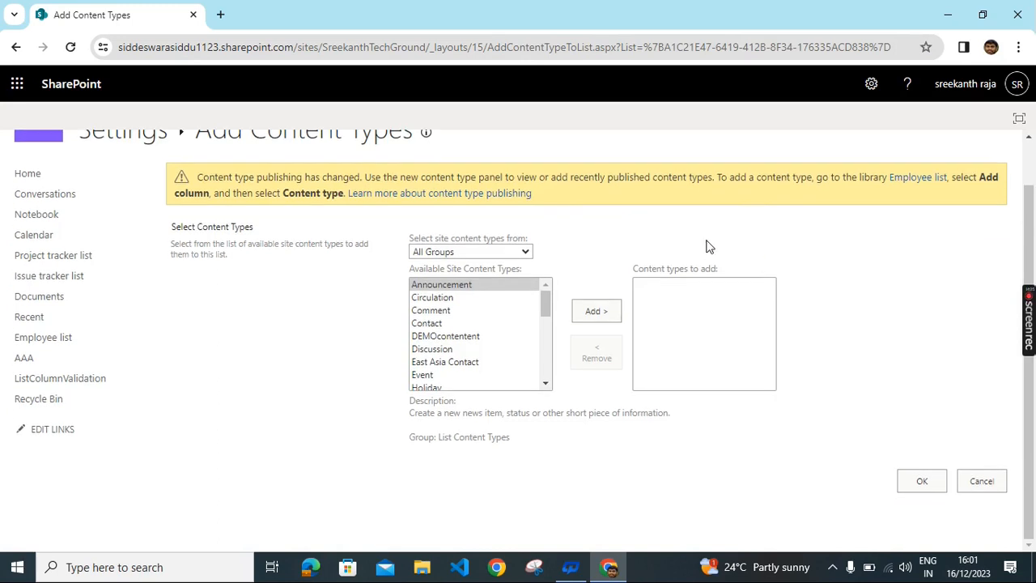
click(473, 254)
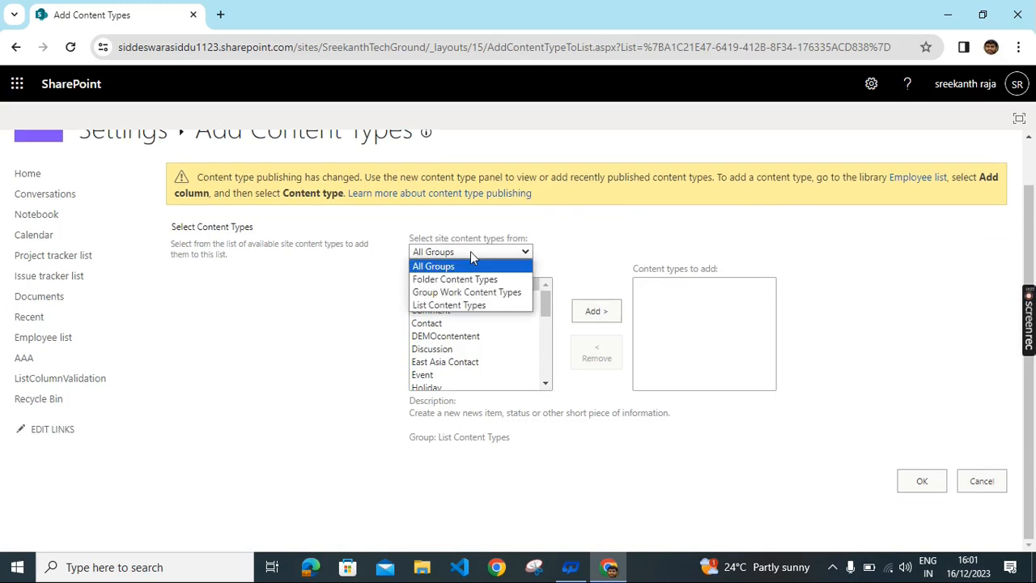
click(472, 254)
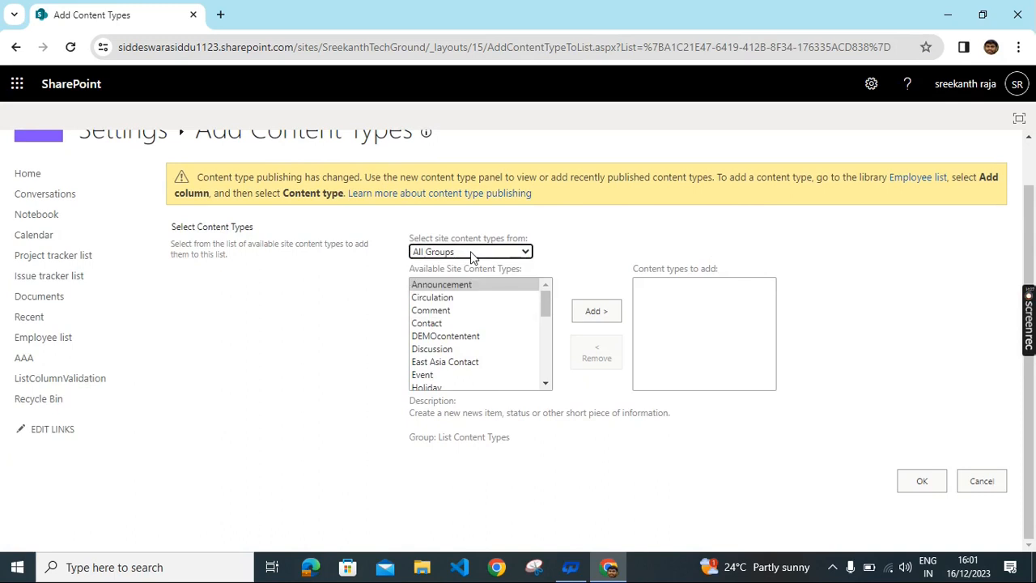
click(462, 340)
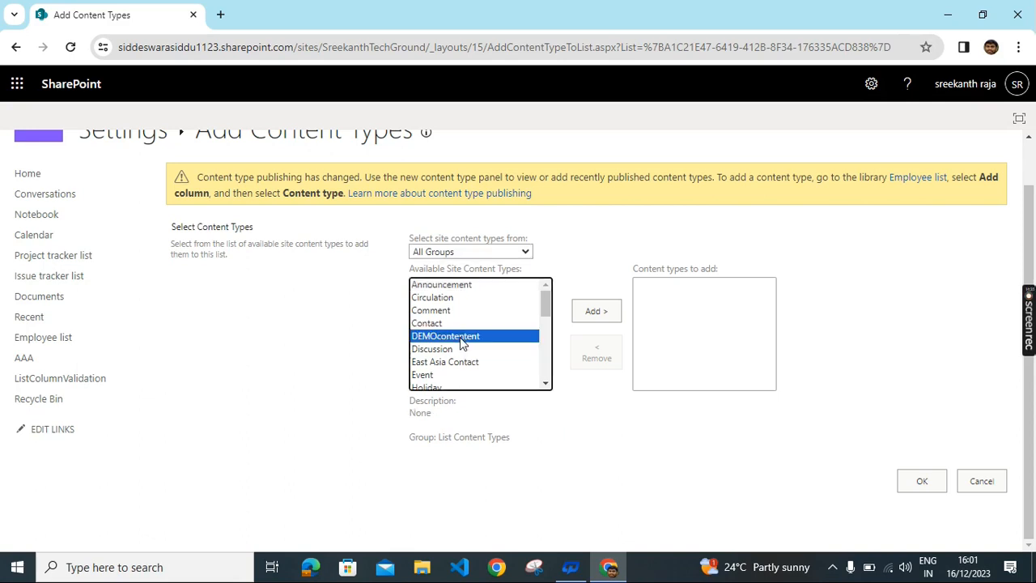
click(596, 311)
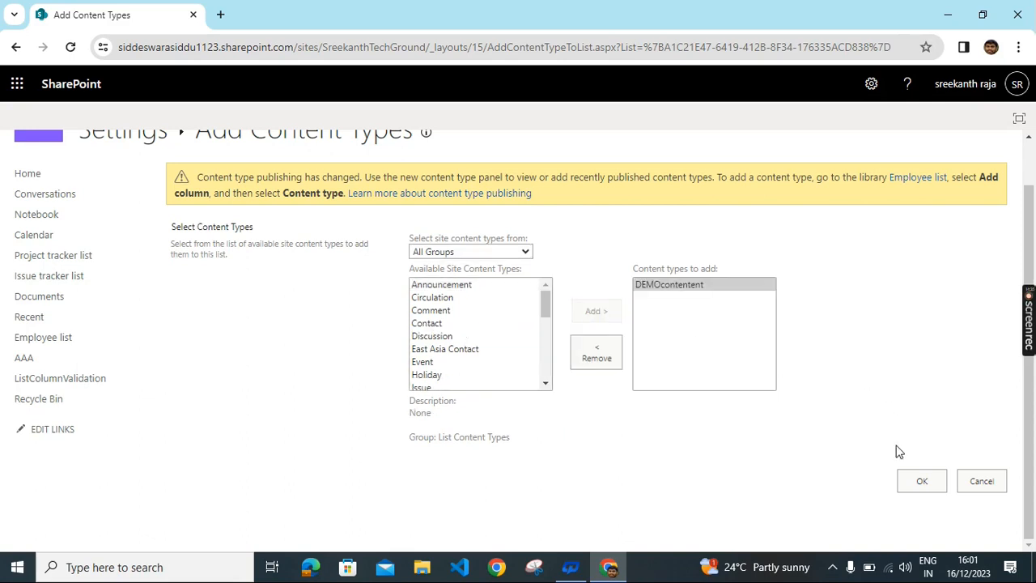
click(935, 487)
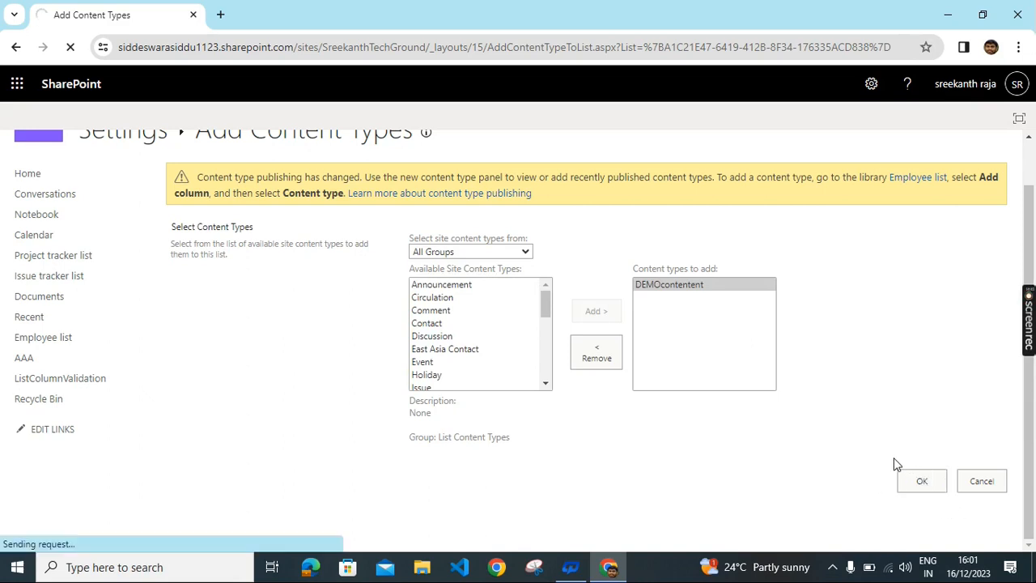
Step: Check the Content Types section of the Employee list settings and open DEMOcontentent
scroll(606, 444, down, 1)
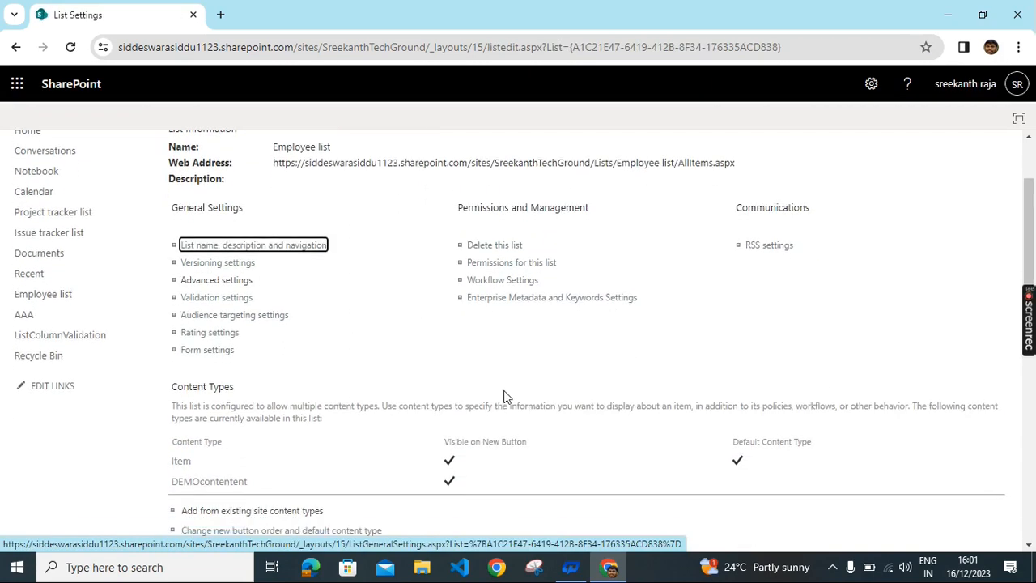
scroll(504, 397, down, 3)
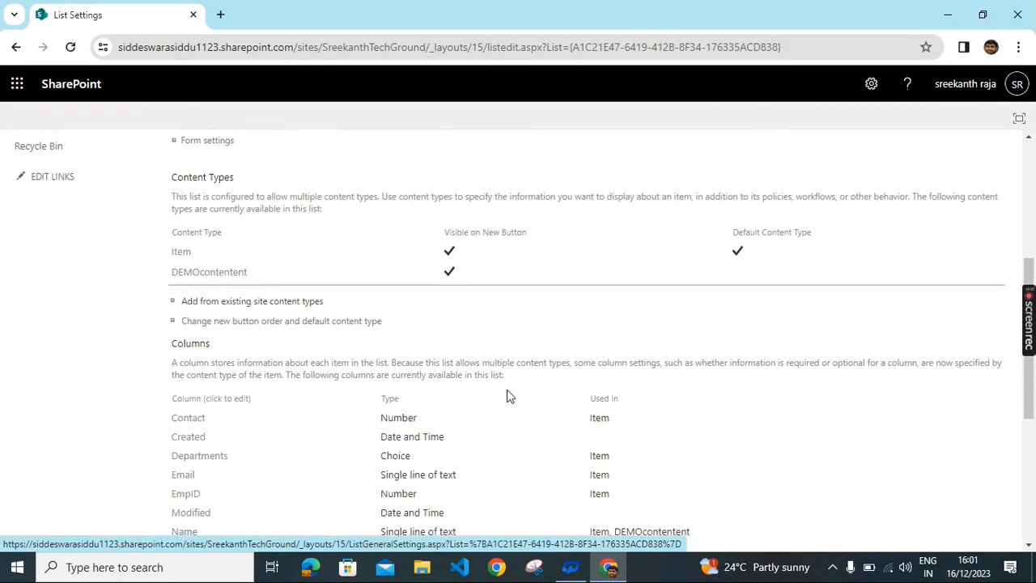
scroll(510, 392, down, 1)
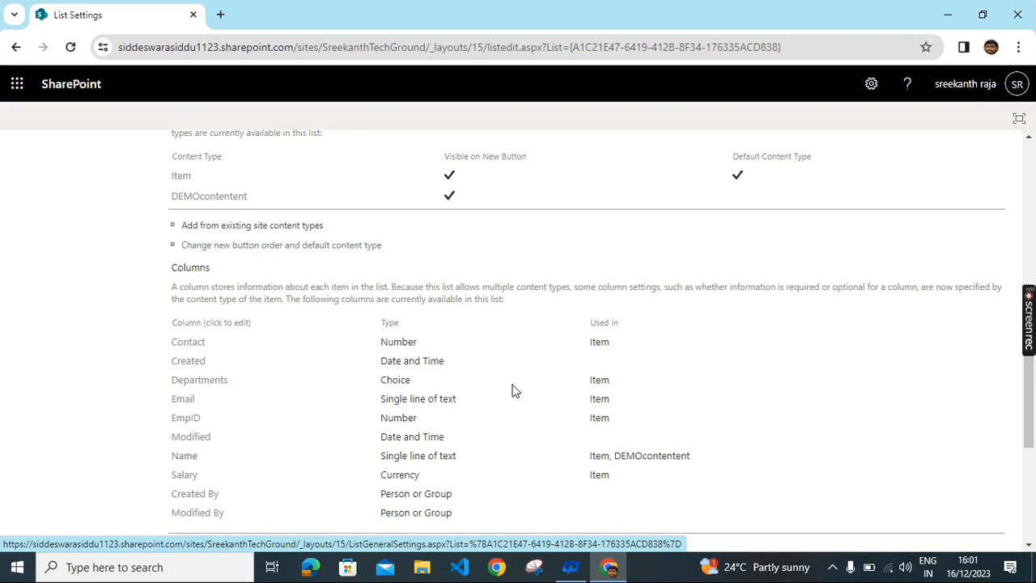
scroll(511, 391, up, 1)
scroll(486, 388, up, 1)
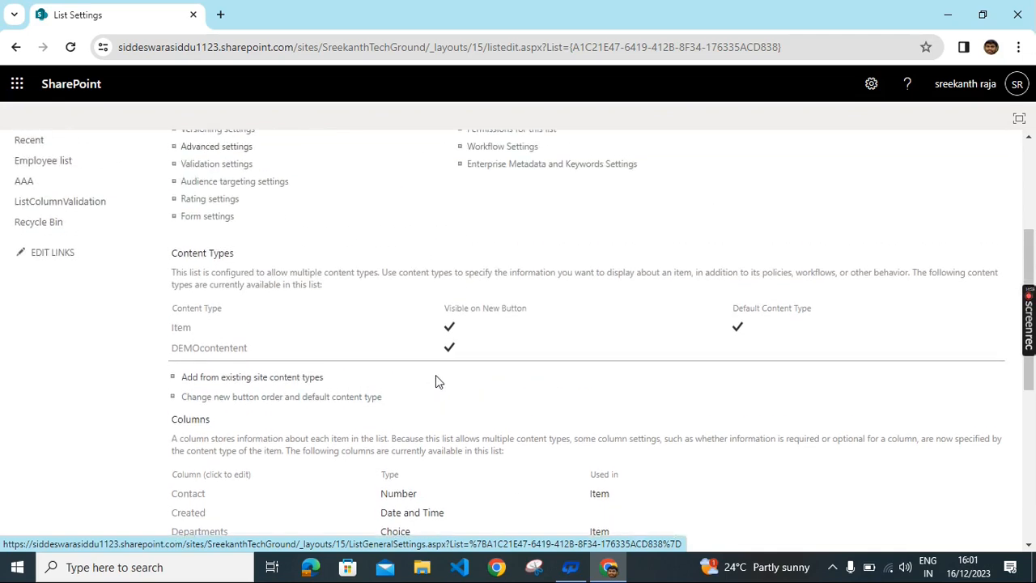
scroll(254, 375, up, 1)
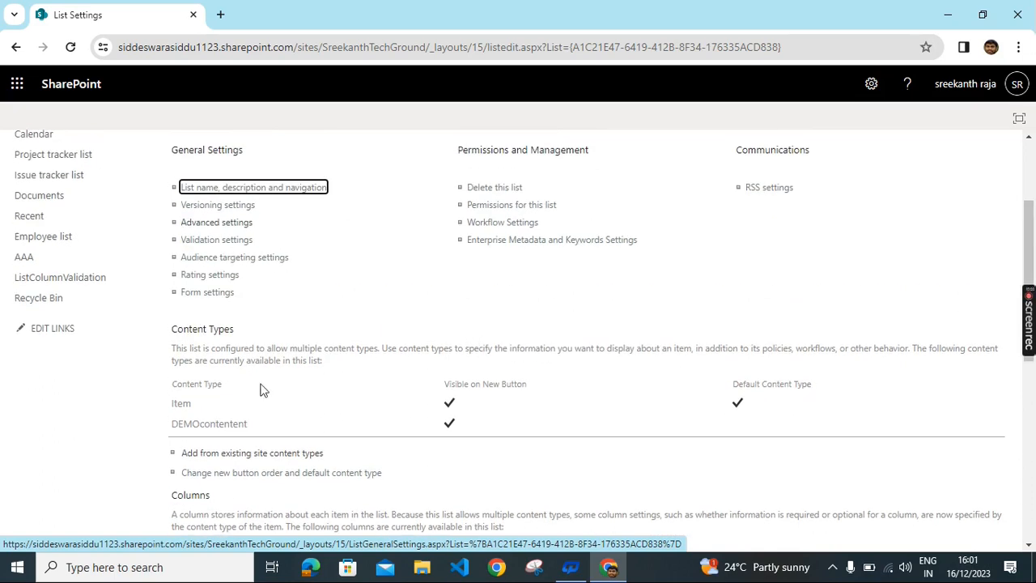
click(232, 425)
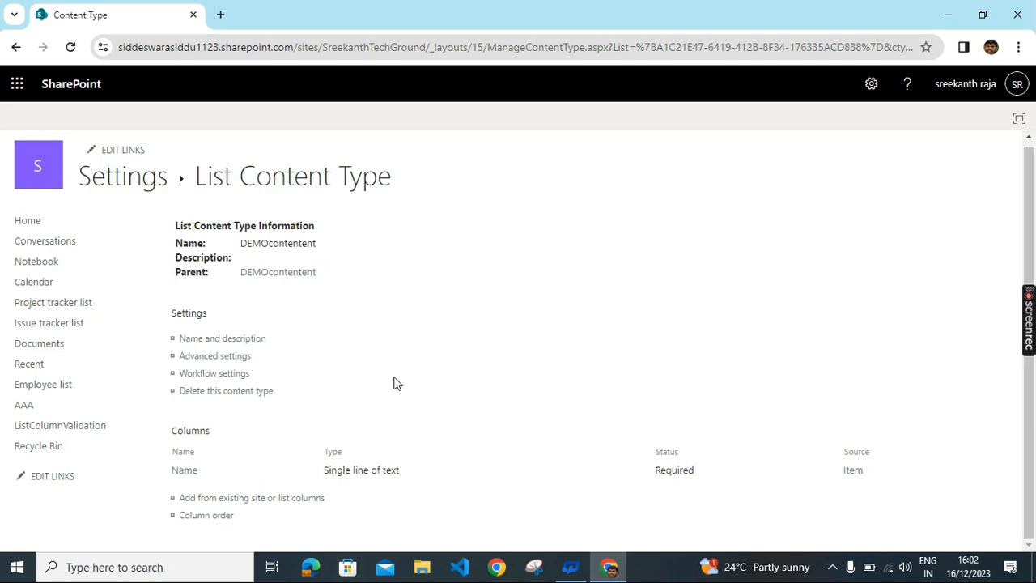
Step: Open Add Columns, switch to All Groups and browse the available columns
click(279, 501)
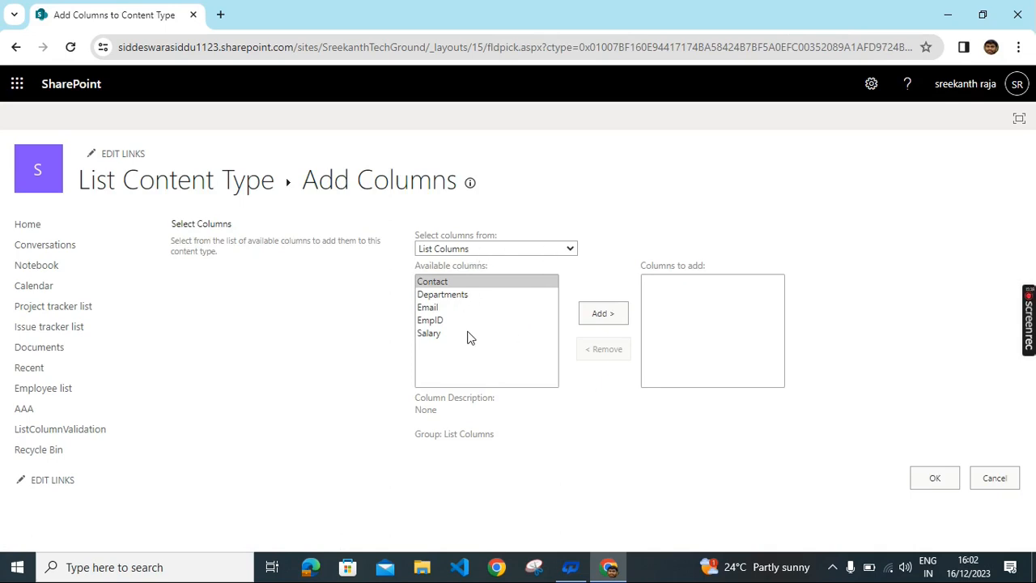
click(553, 250)
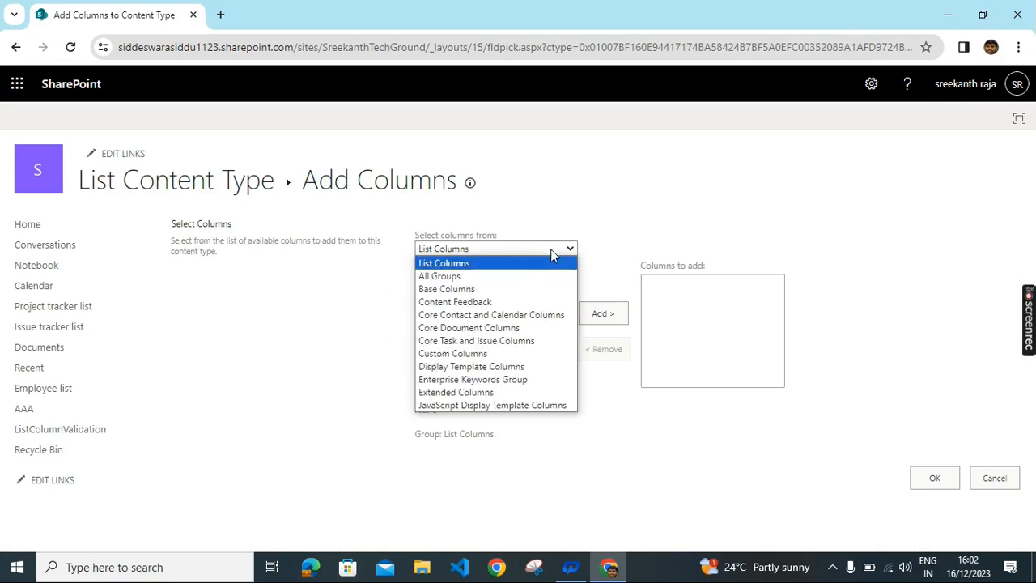
click(496, 277)
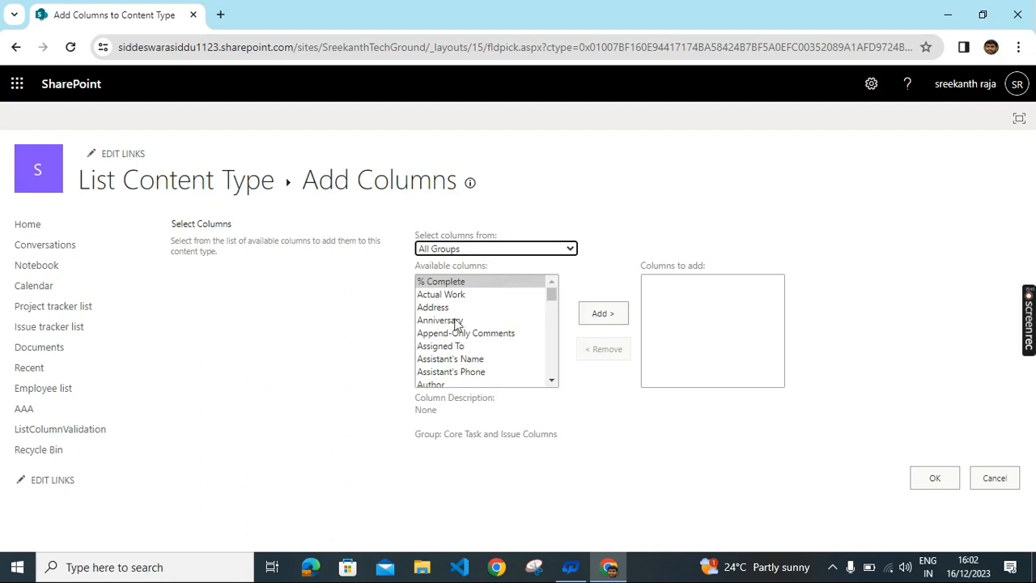
click(428, 309)
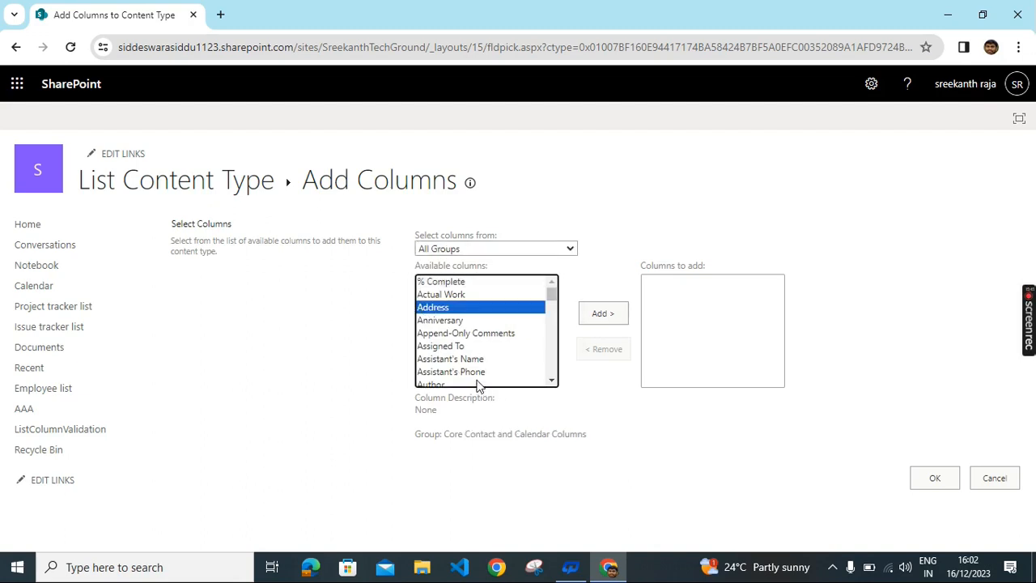
scroll(476, 381, down, 4)
scroll(457, 328, up, 3)
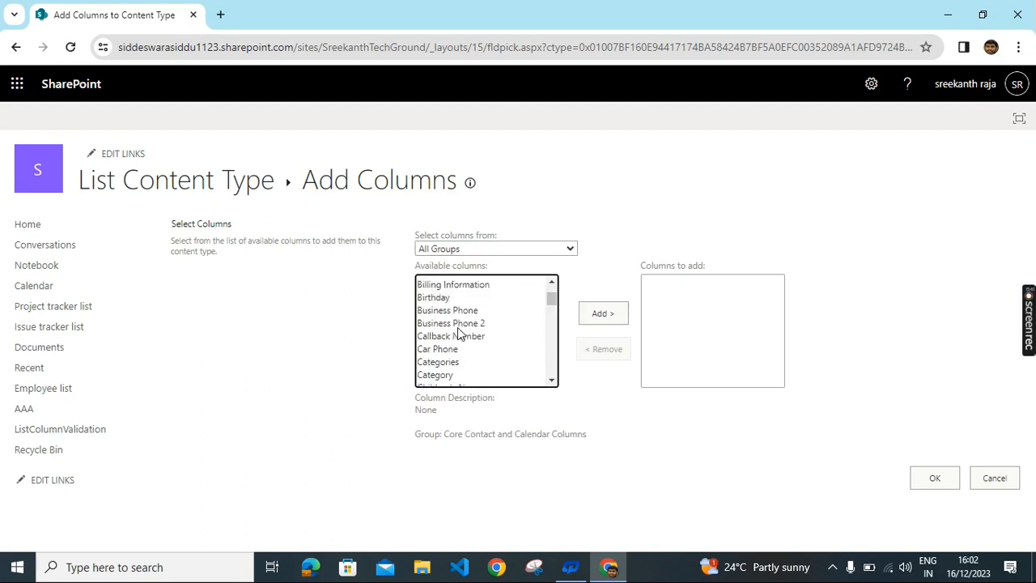
click(437, 310)
scroll(458, 340, down, 2)
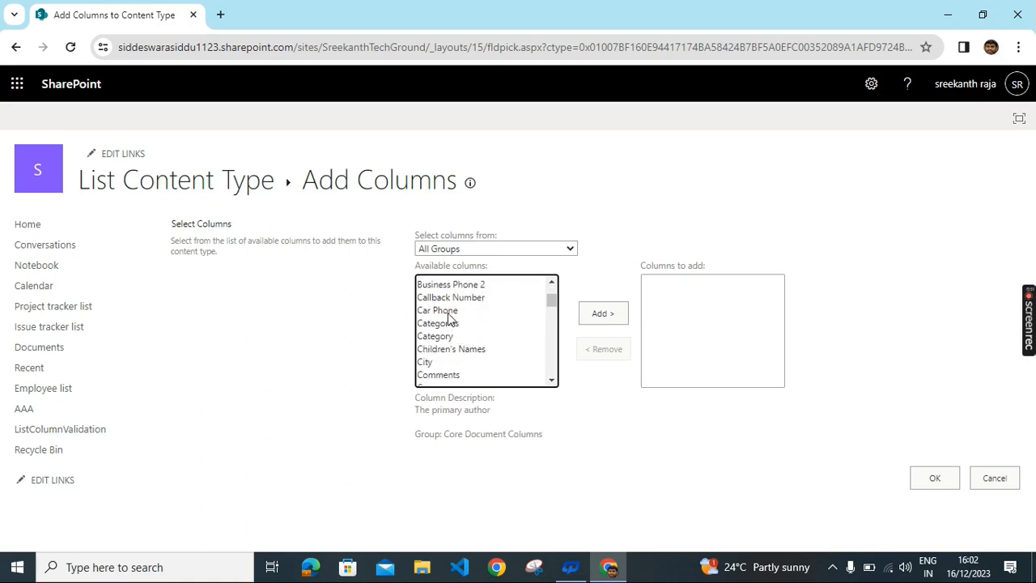
click(453, 327)
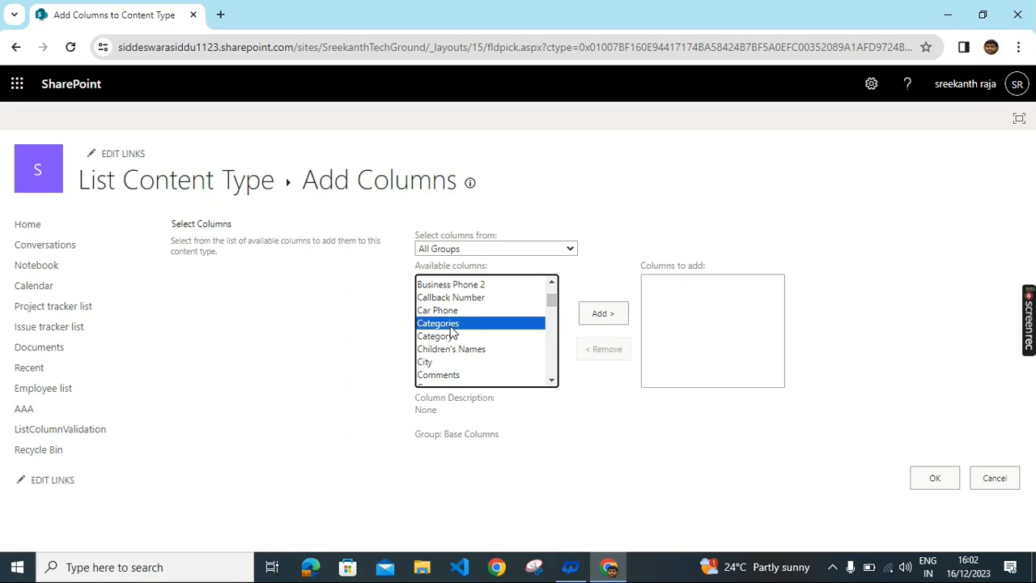
click(456, 338)
Step: Add City, Address and Author to the content type and confirm with OK
click(446, 363)
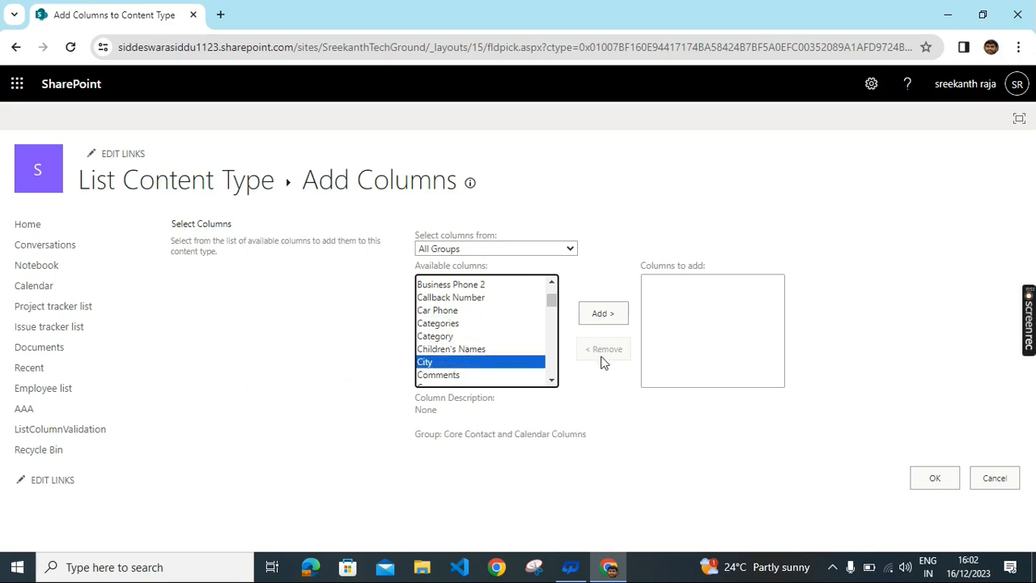
click(604, 313)
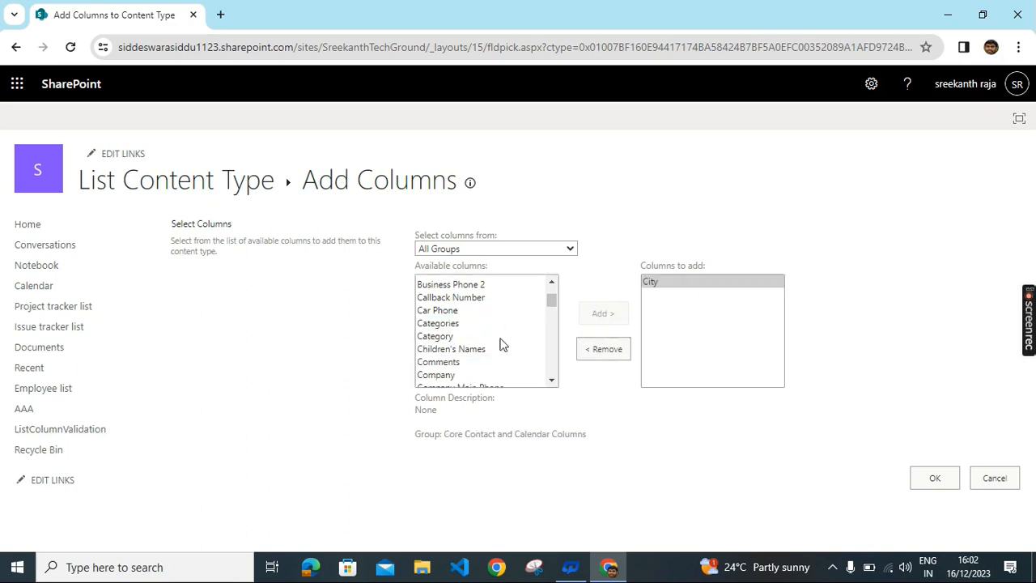
scroll(466, 356, up, 4)
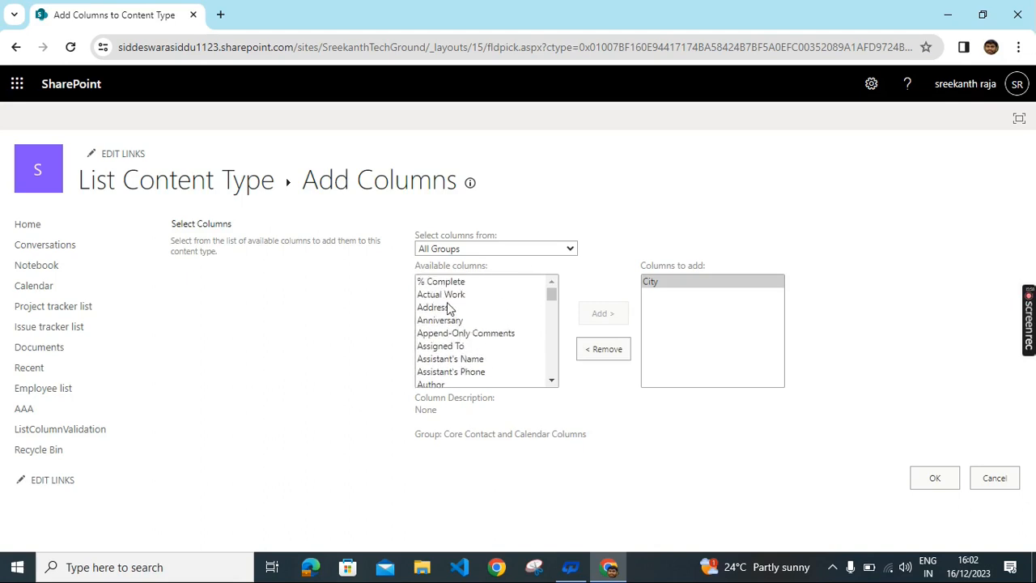
click(448, 308)
click(617, 316)
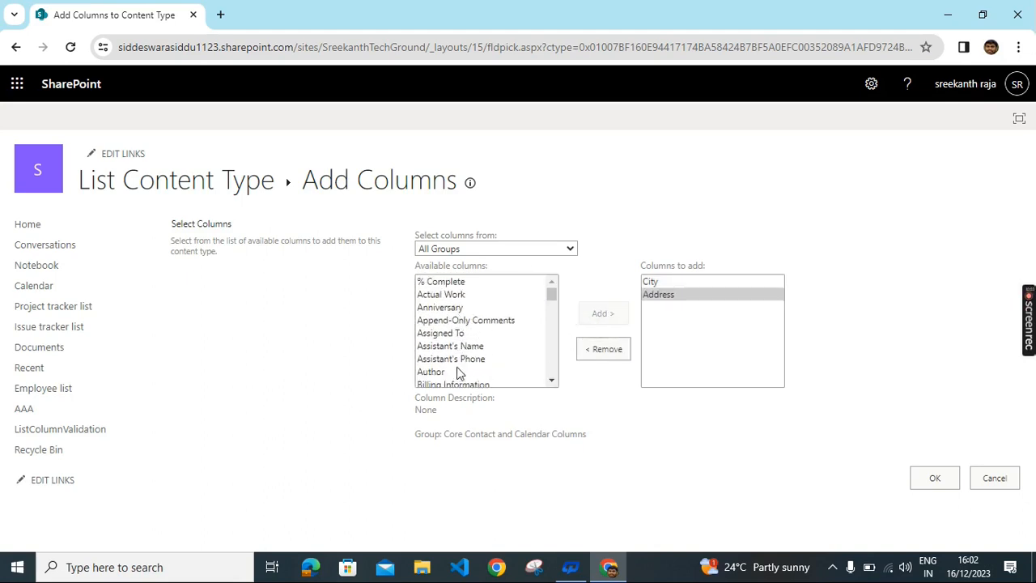
click(458, 372)
click(604, 312)
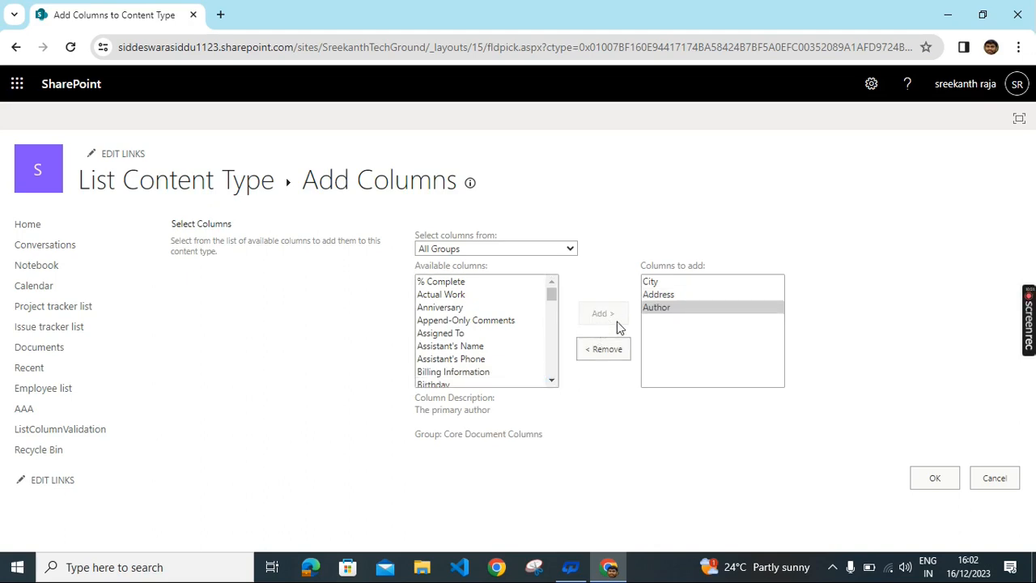
click(928, 483)
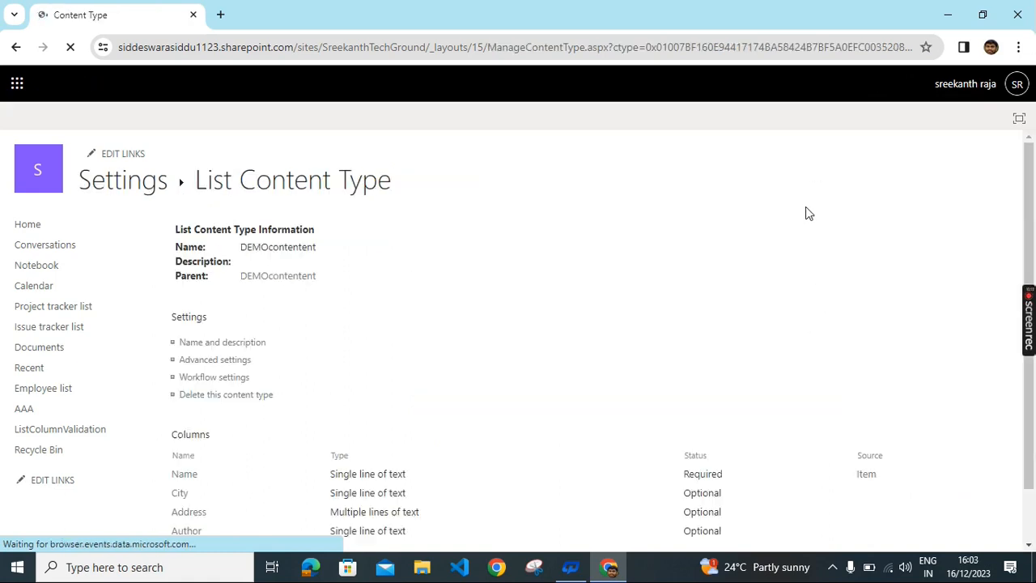
Step: Go back twice in the browser to the earlier DEMOcontentent content type page
scroll(399, 247, down, 2)
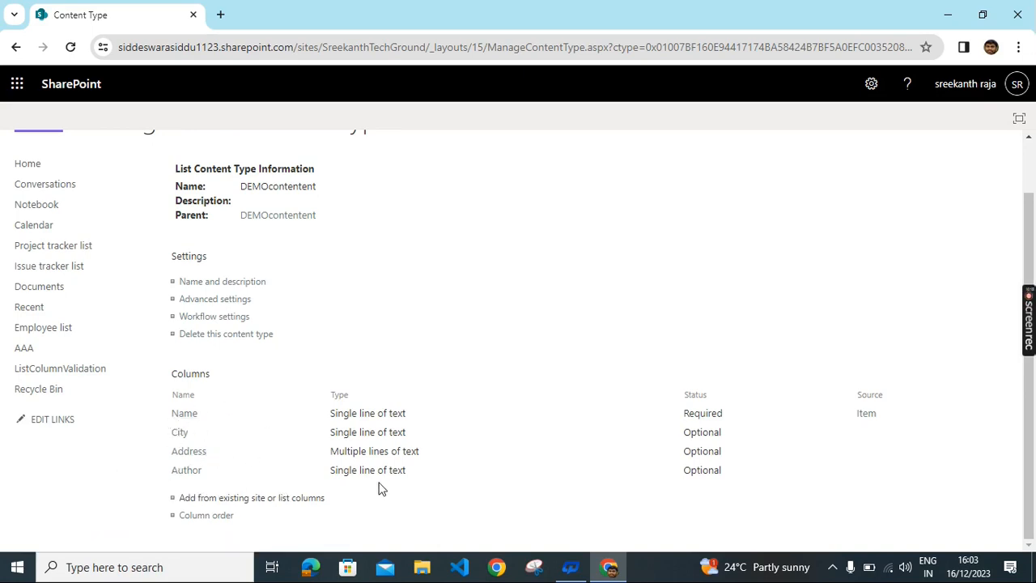
click(15, 50)
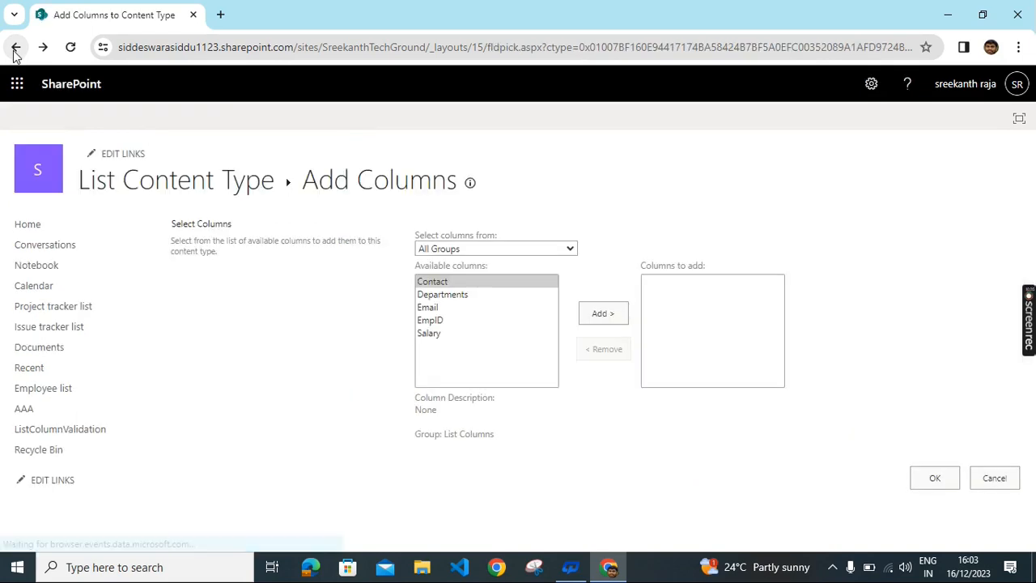
click(15, 50)
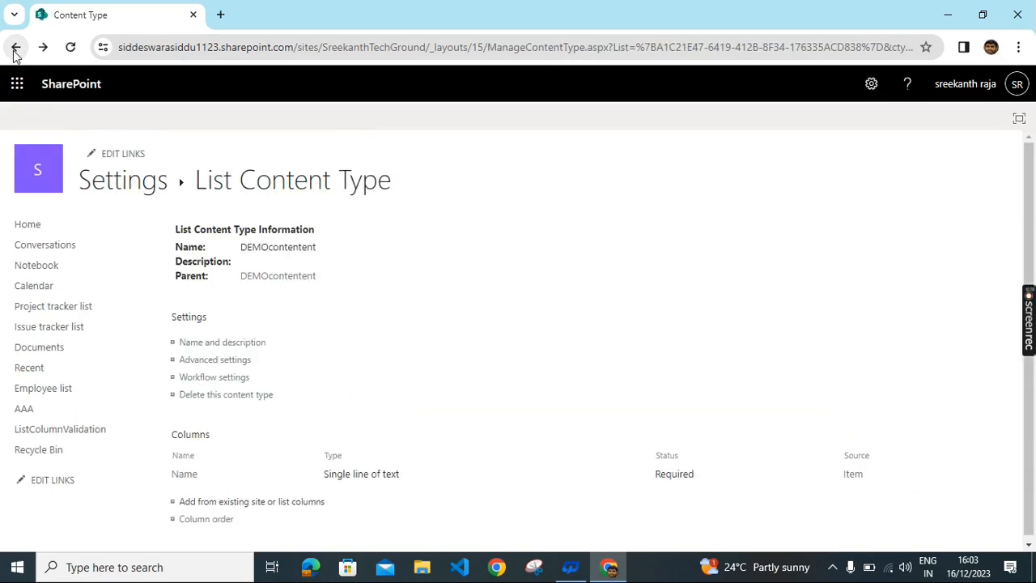
Step: Return to the Employee list and show its new-entry types, Item and DEMOcontentent
click(16, 51)
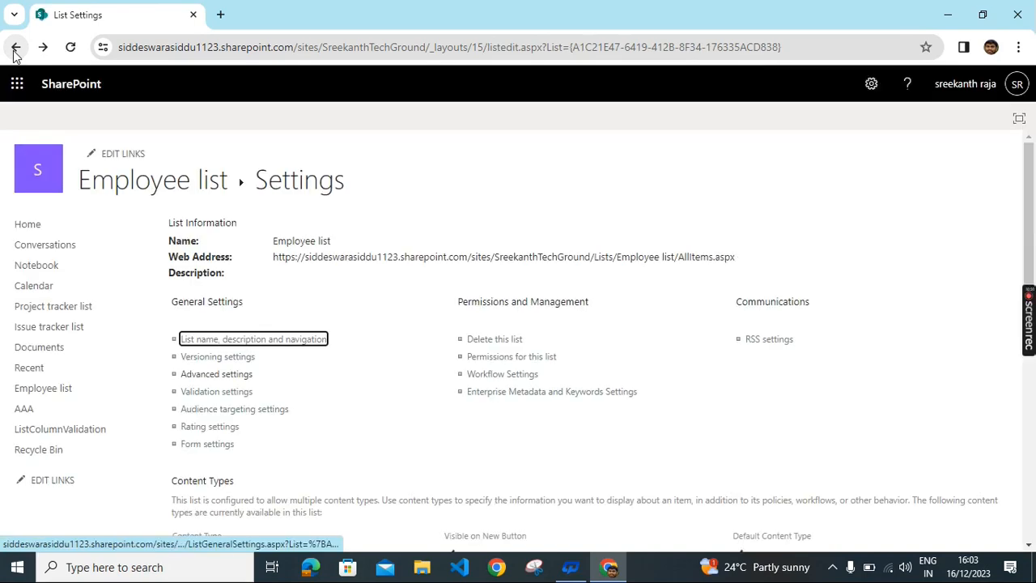
click(44, 390)
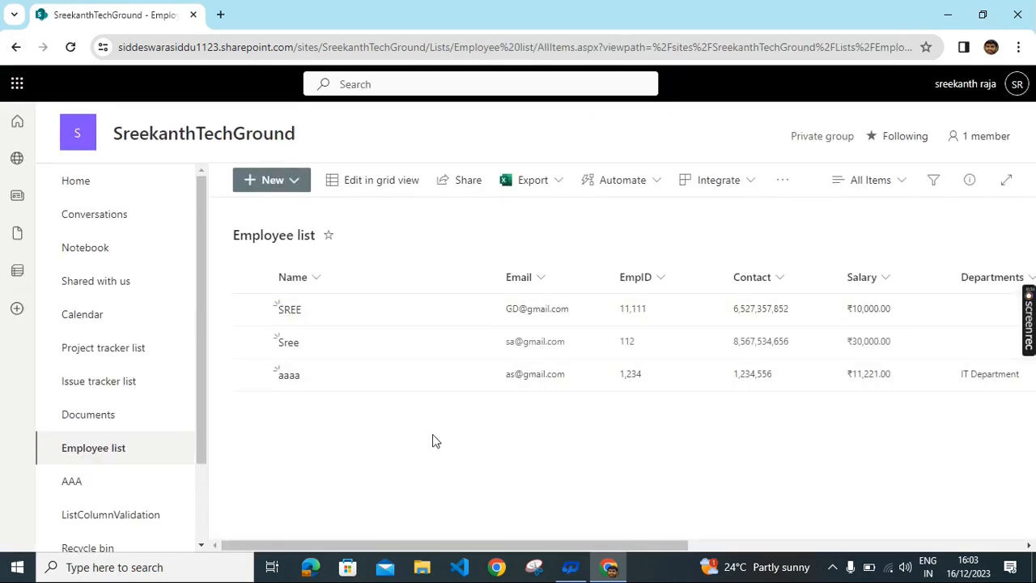
click(273, 188)
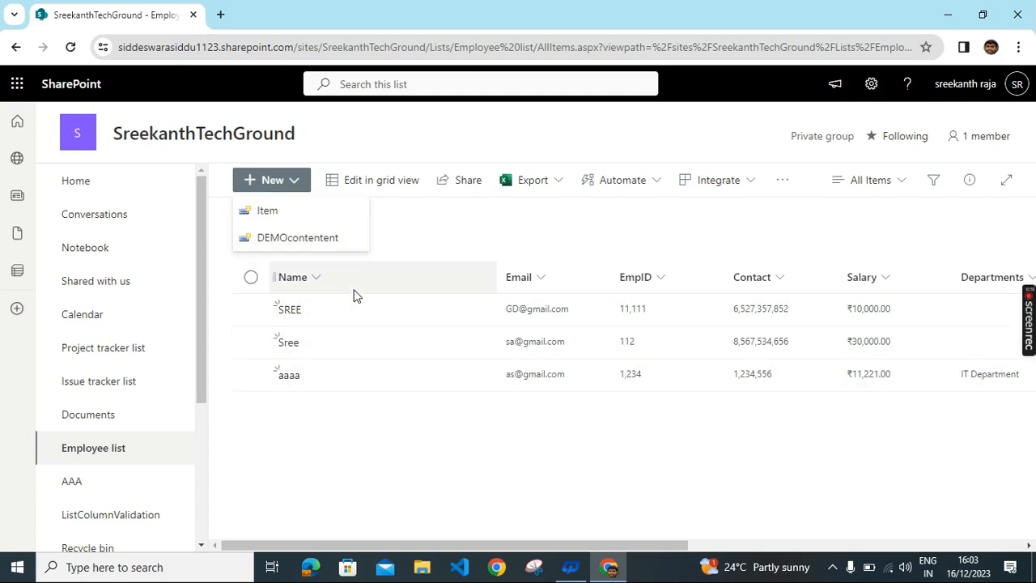
Step: Start a new Item entry and fill in the employee's name, e-mail, EmpID and contact details
click(266, 212)
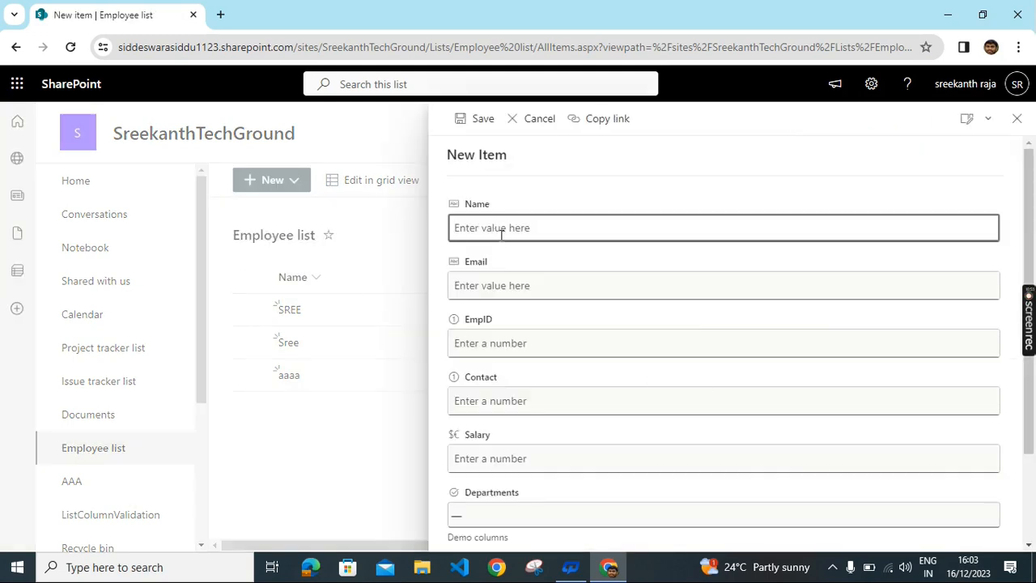
text(raraaa)
click(491, 294)
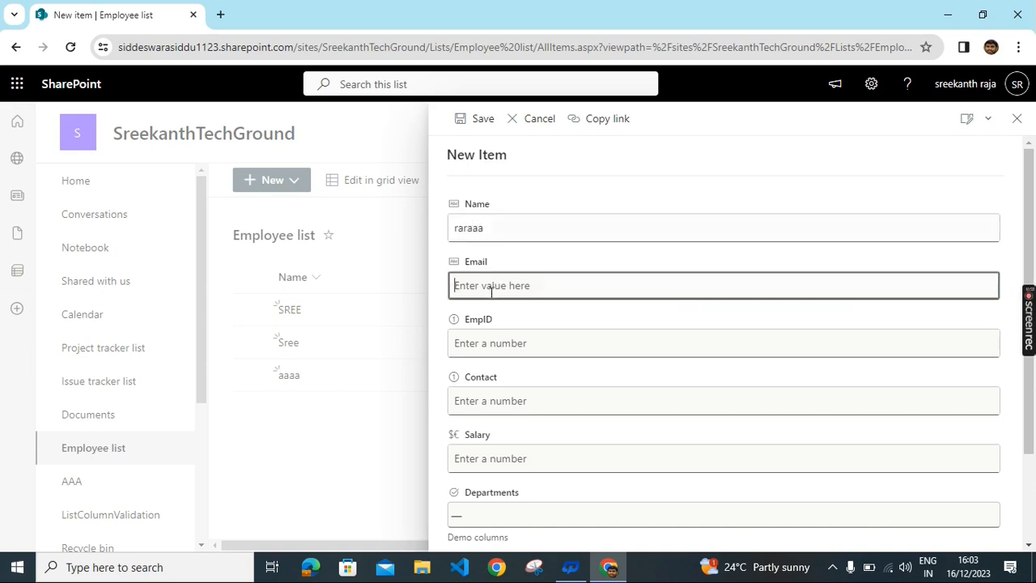
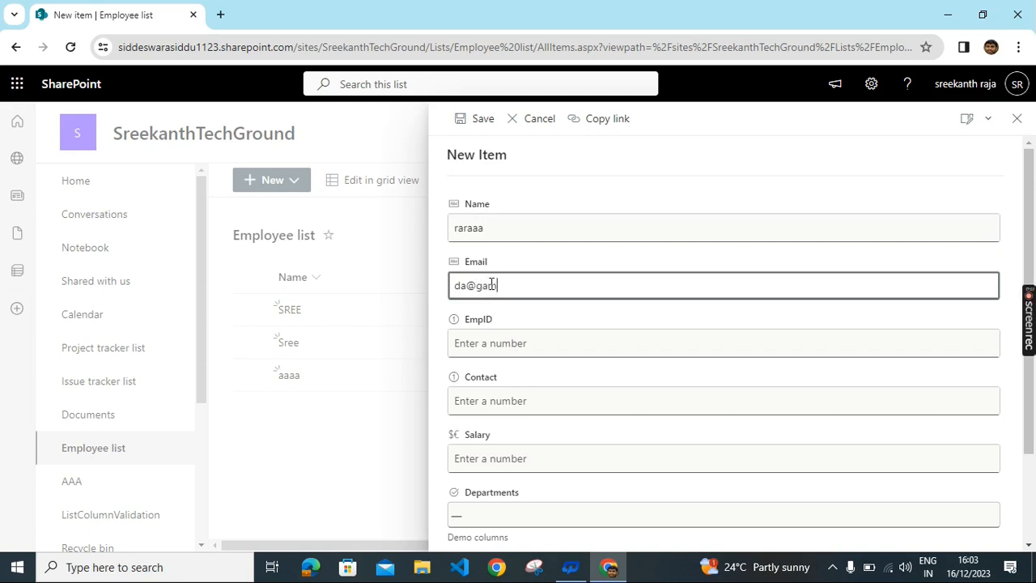
scroll(529, 340, down, 1)
click(488, 272)
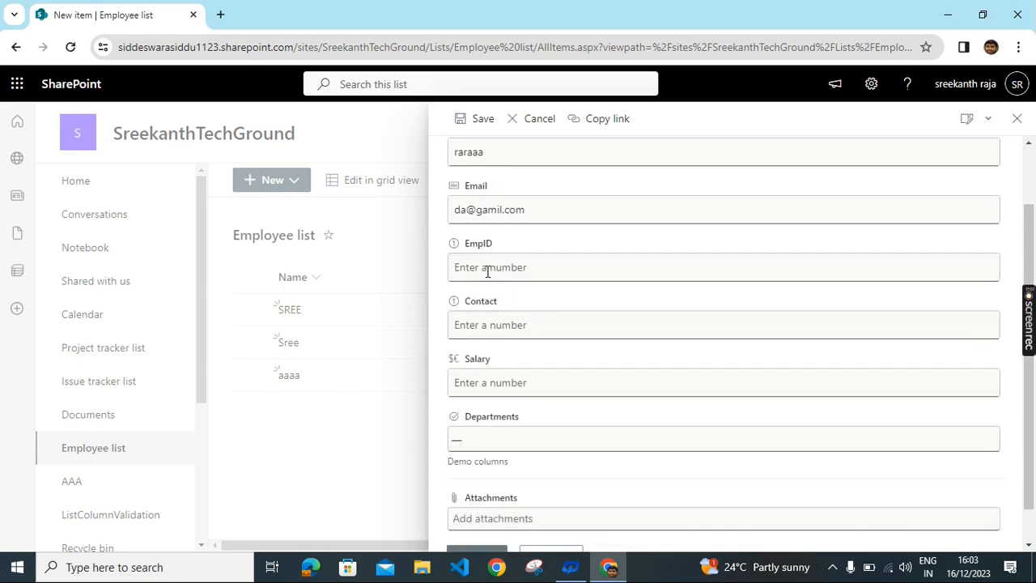
text(12345)
click(492, 322)
text(23456)
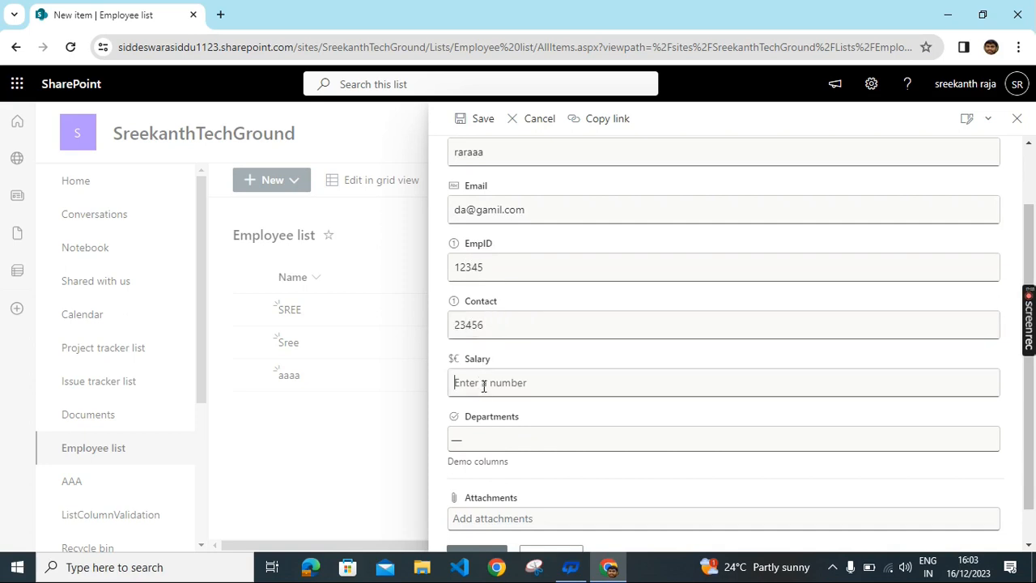
text(2344)
Step: Set the department to Finance Department, save the entry, and scroll across the list columns
scroll(530, 425, down, 1)
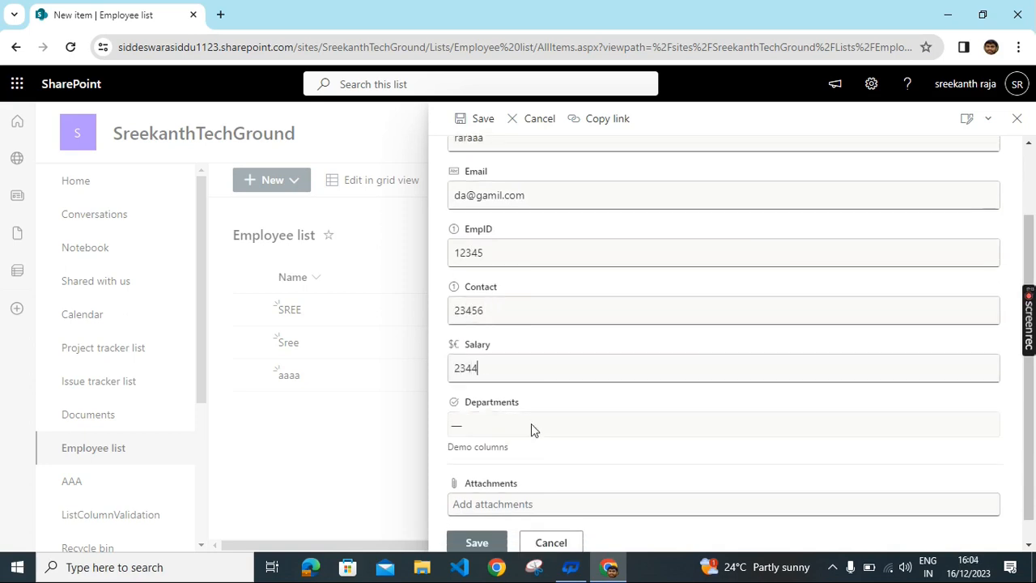
click(497, 405)
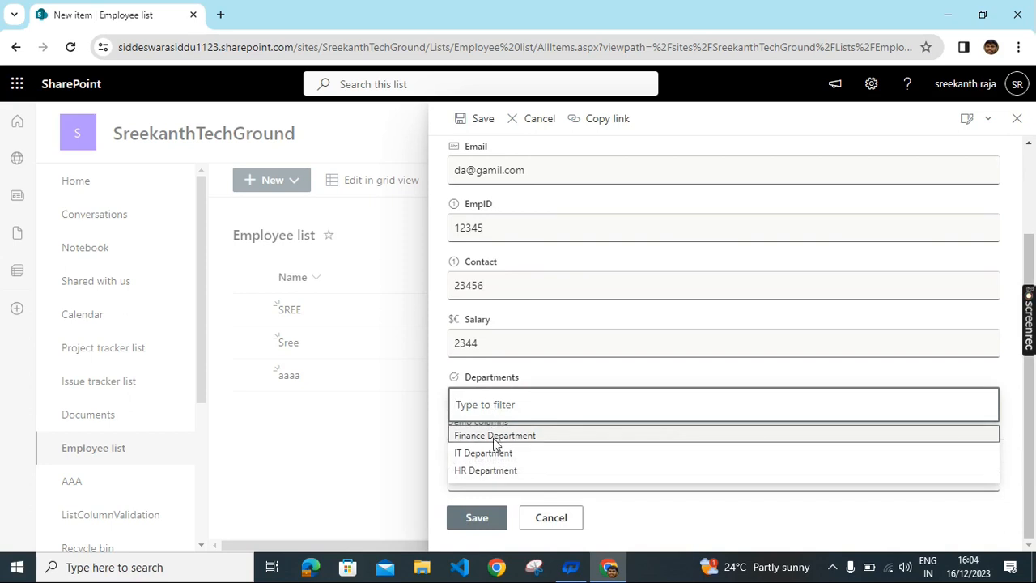
click(493, 438)
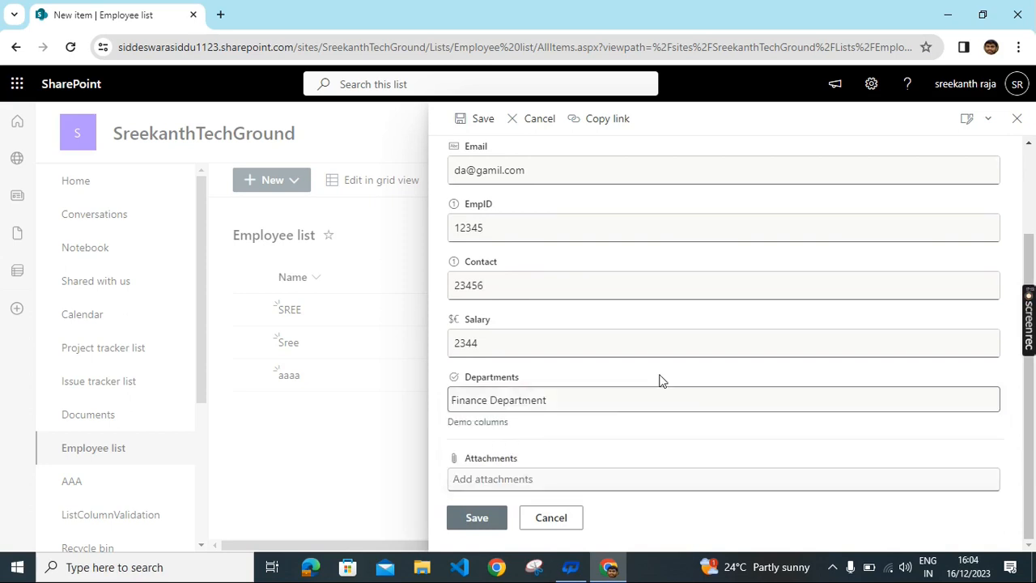
click(473, 519)
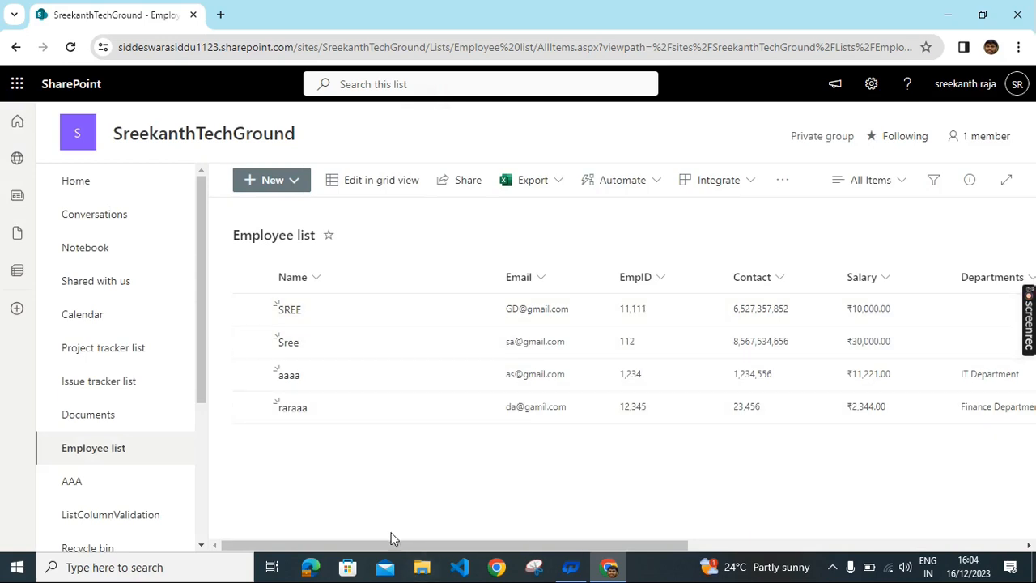
drag(377, 551, 525, 547)
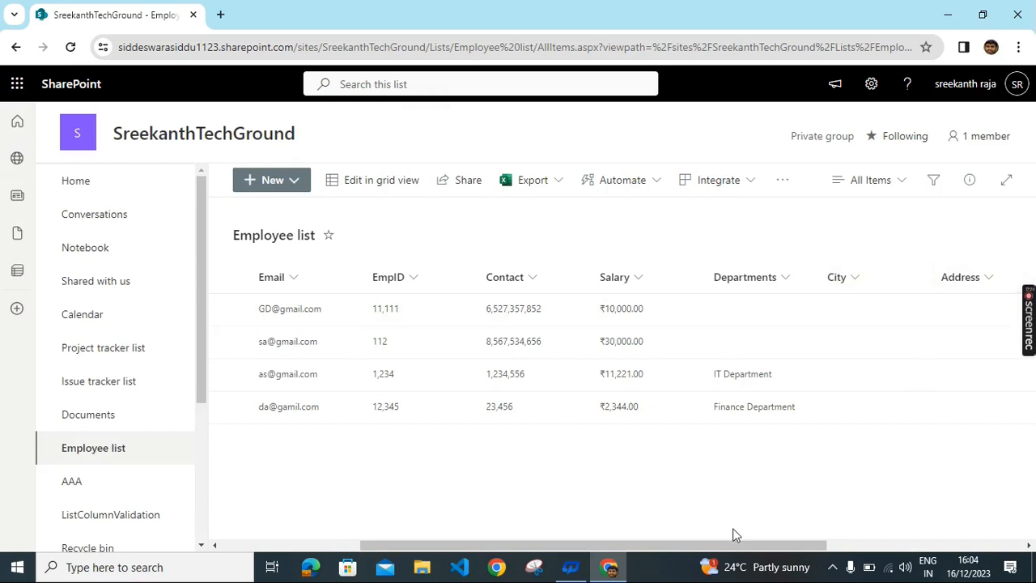
drag(648, 545, 846, 530)
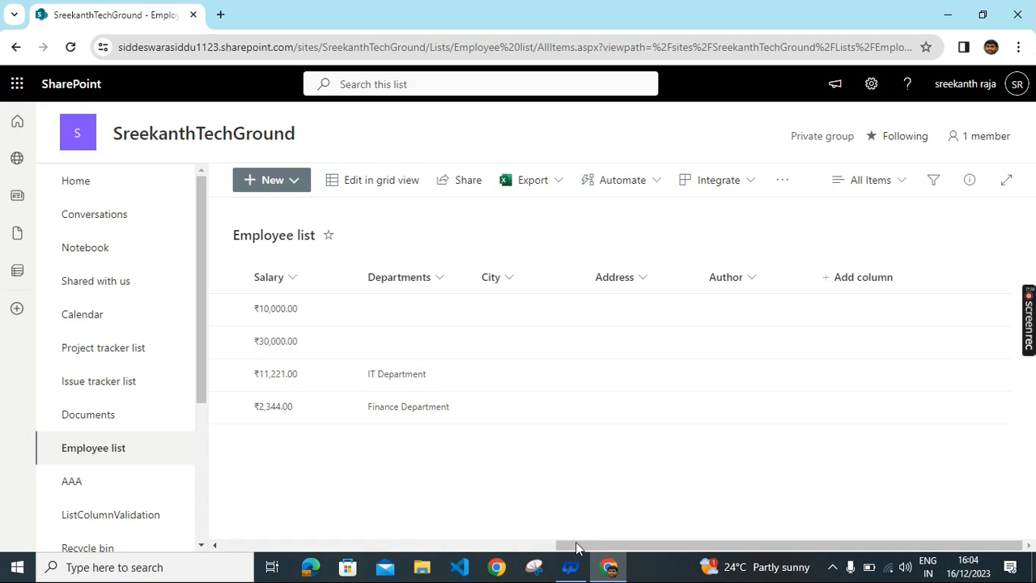
drag(575, 542, 240, 542)
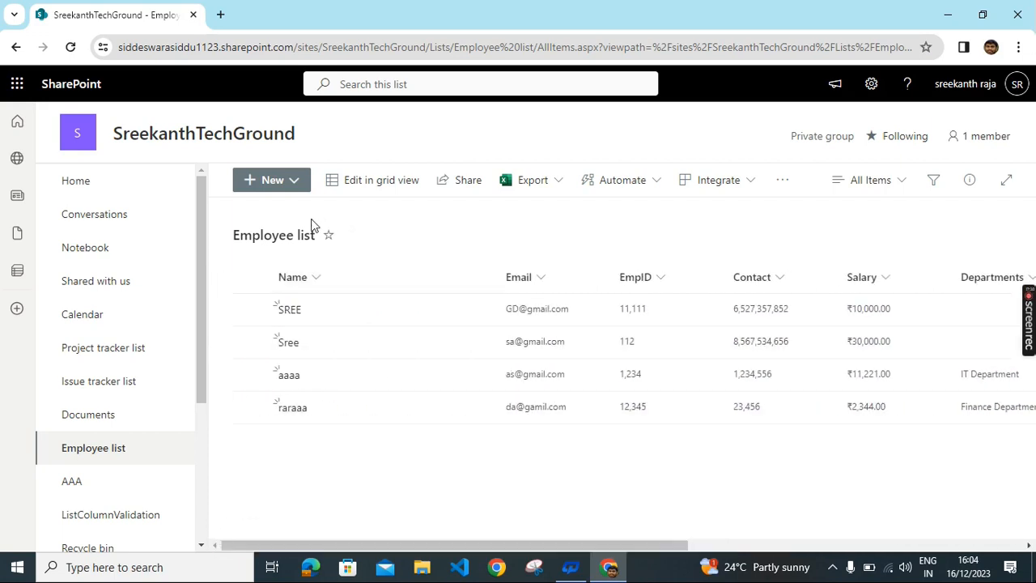
click(294, 180)
Step: Save a new DEMOcontentent entry with a name, City hyd, Address dagffa and Author xzz
click(292, 243)
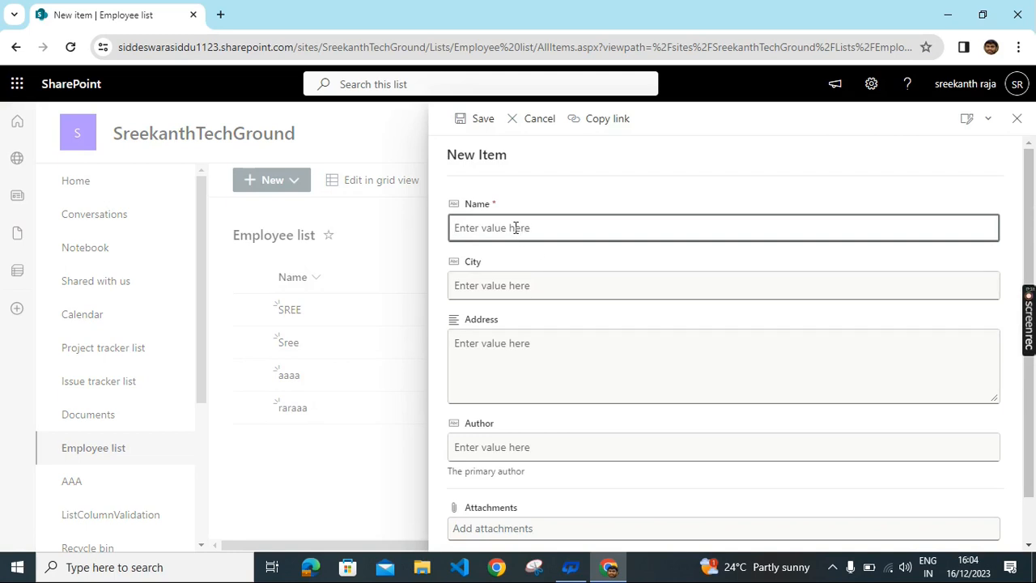
text(raga)
key(BackSpace)
key(BackSpace)
text(ja)
click(497, 287)
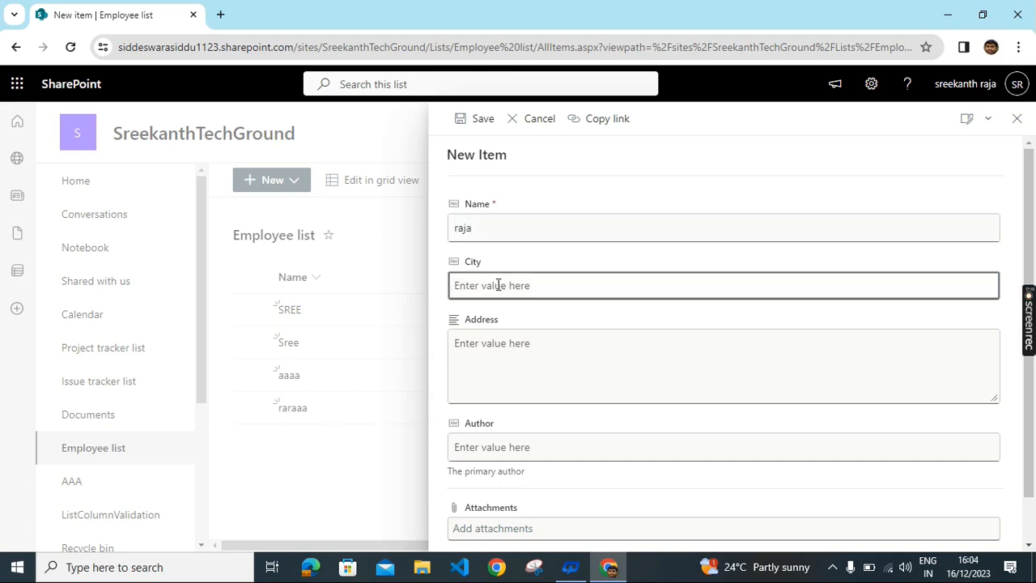
text(hyd)
click(498, 366)
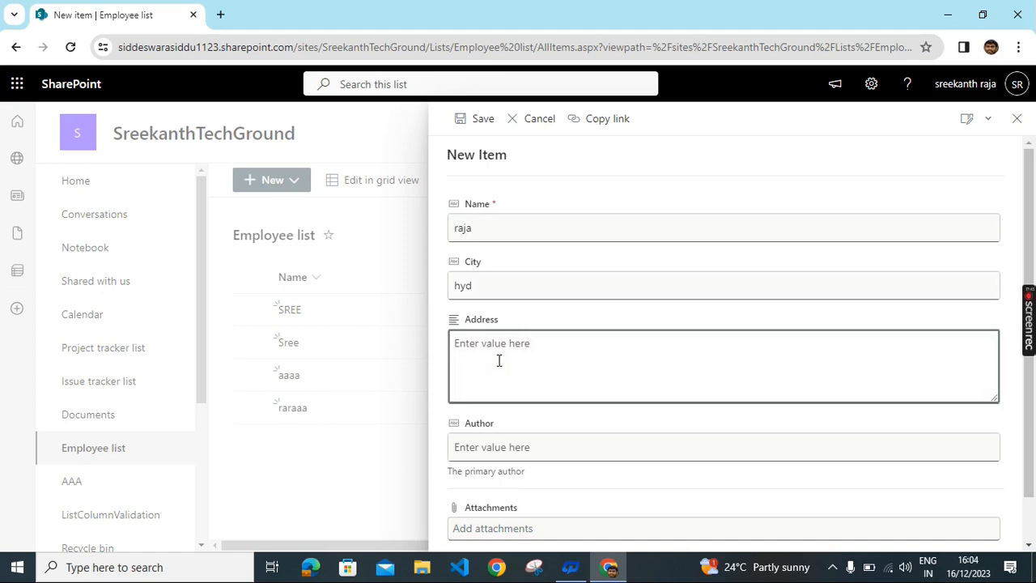
text(dagffa)
click(502, 448)
text(x)
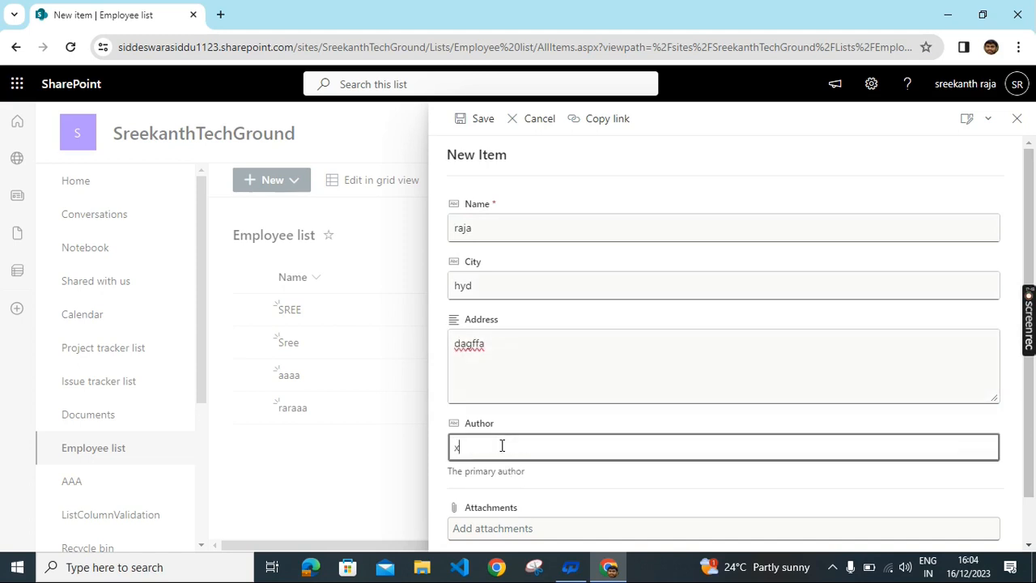
text(zz)
scroll(590, 386, down, 1)
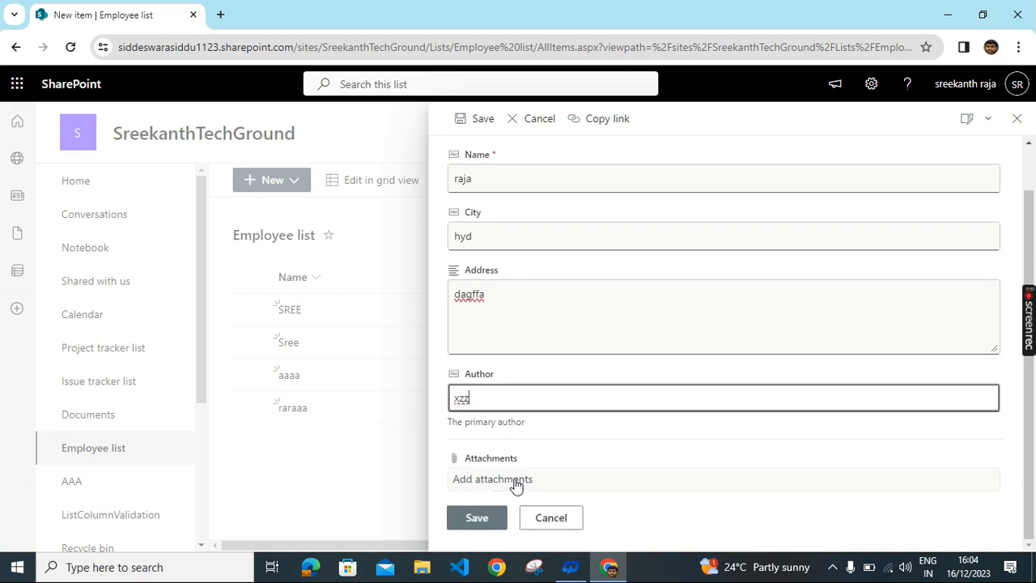
click(477, 520)
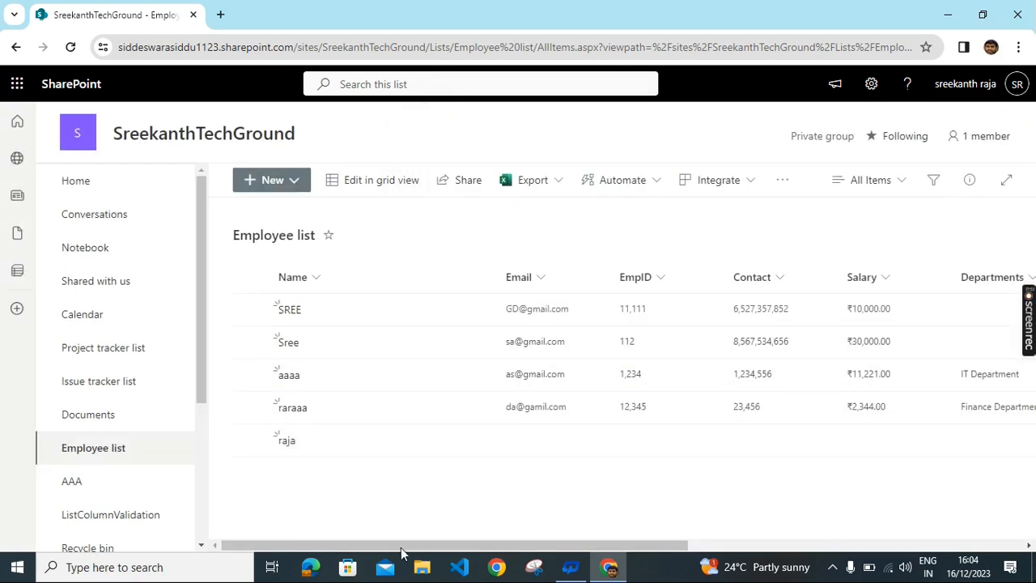
drag(395, 549, 798, 486)
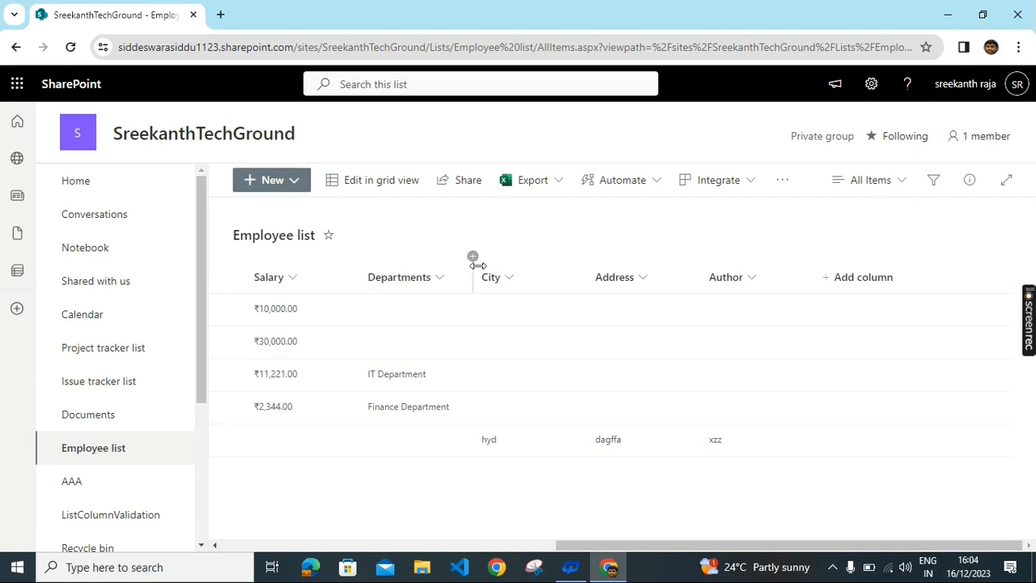
Step: Edit the Employee list's current view, review its column selections, and save the view
click(871, 191)
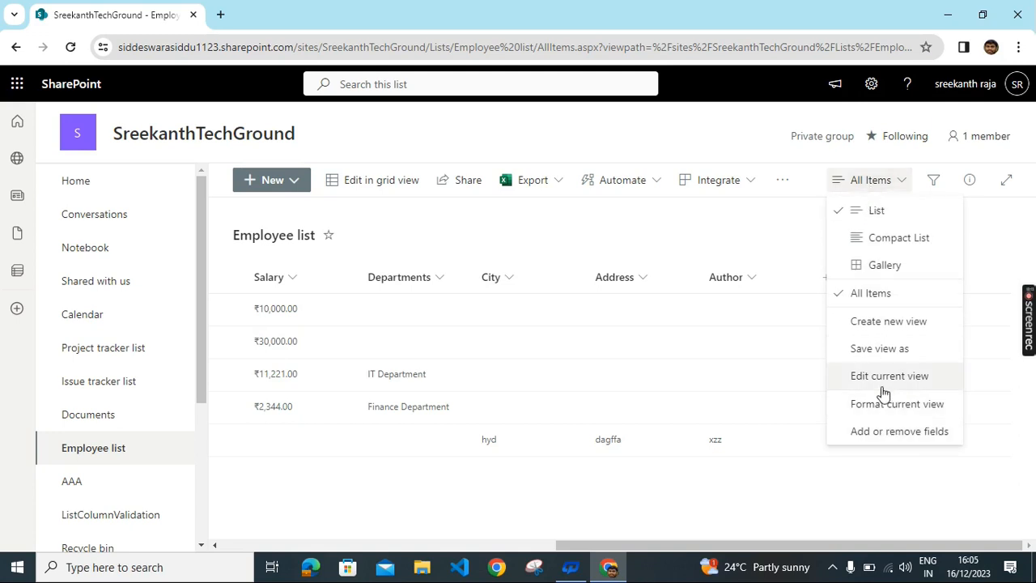
click(880, 380)
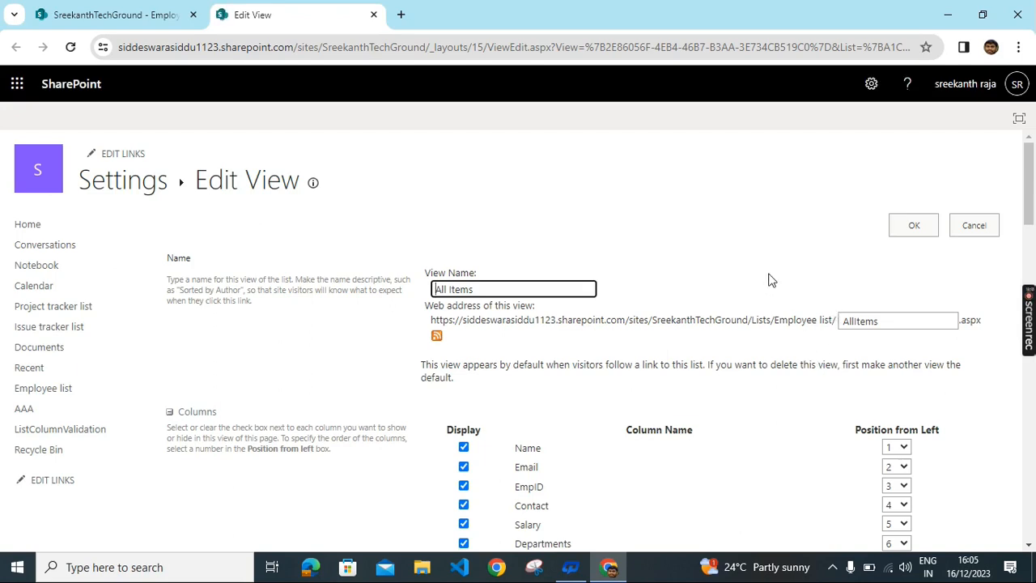
scroll(775, 282, down, 4)
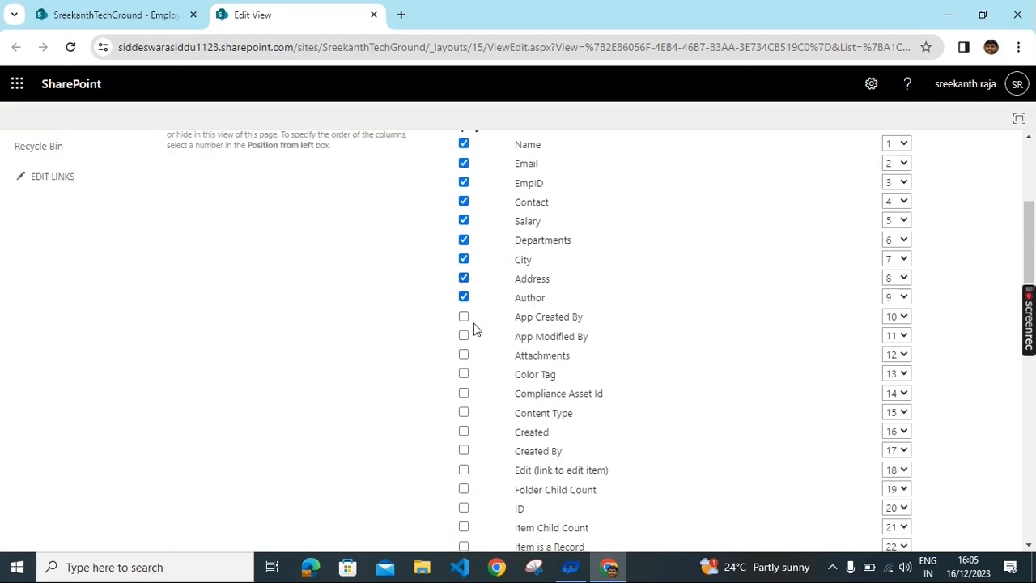
scroll(595, 356, down, 3)
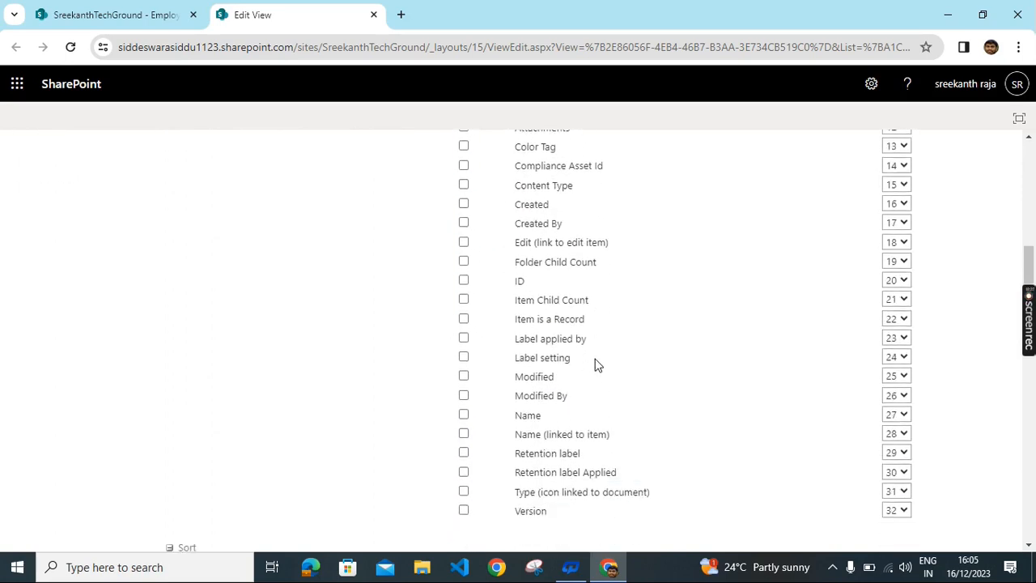
scroll(601, 357, down, 2)
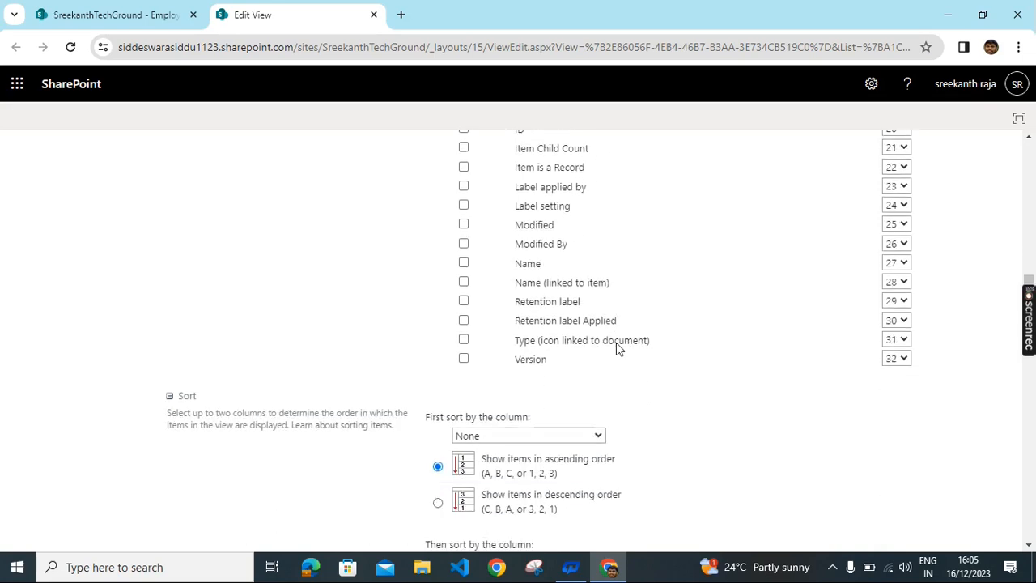
scroll(601, 357, up, 1)
scroll(602, 361, up, 1)
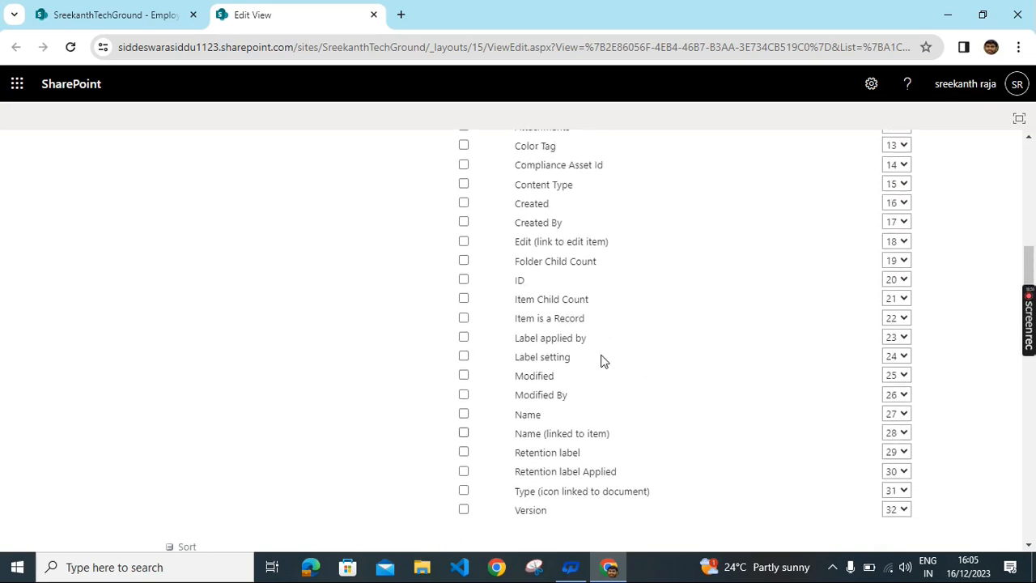
scroll(595, 355, up, 1)
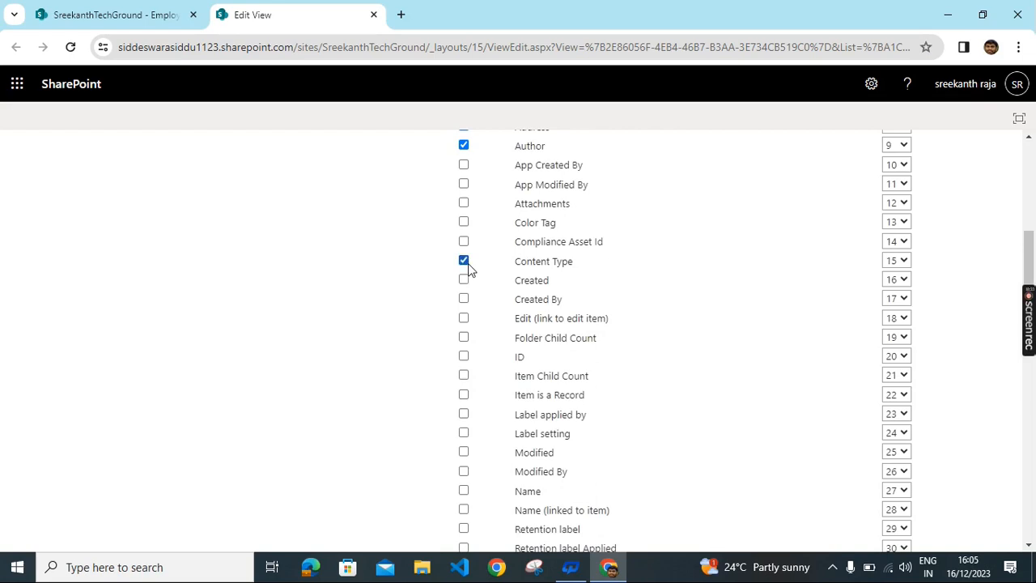
scroll(643, 347, down, 3)
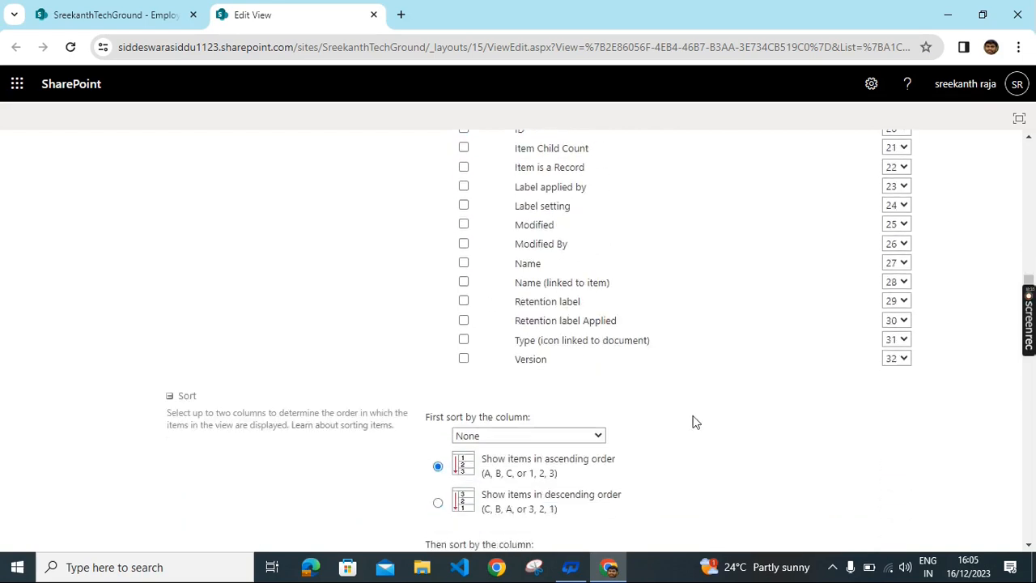
scroll(694, 421, down, 15)
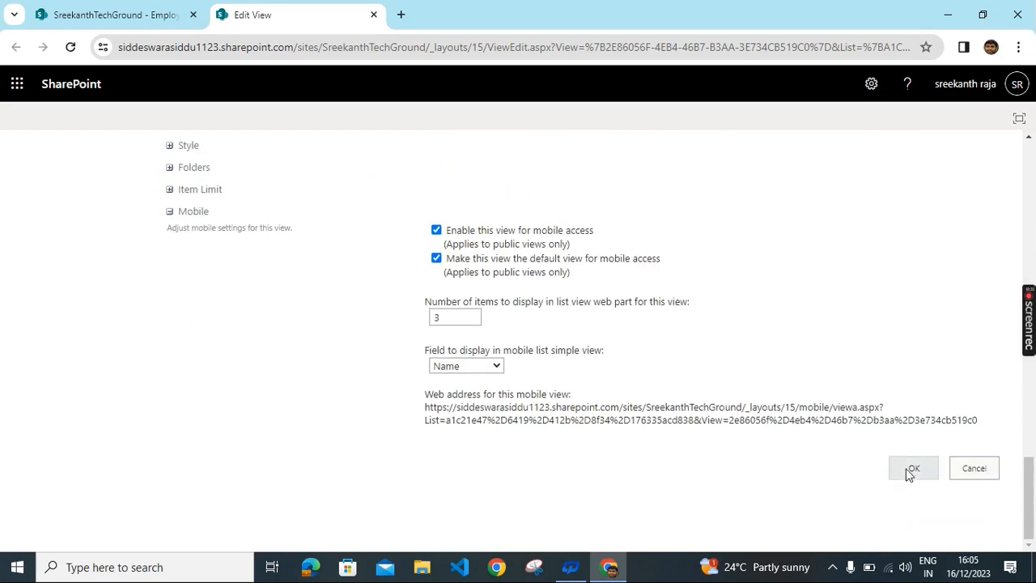
click(911, 471)
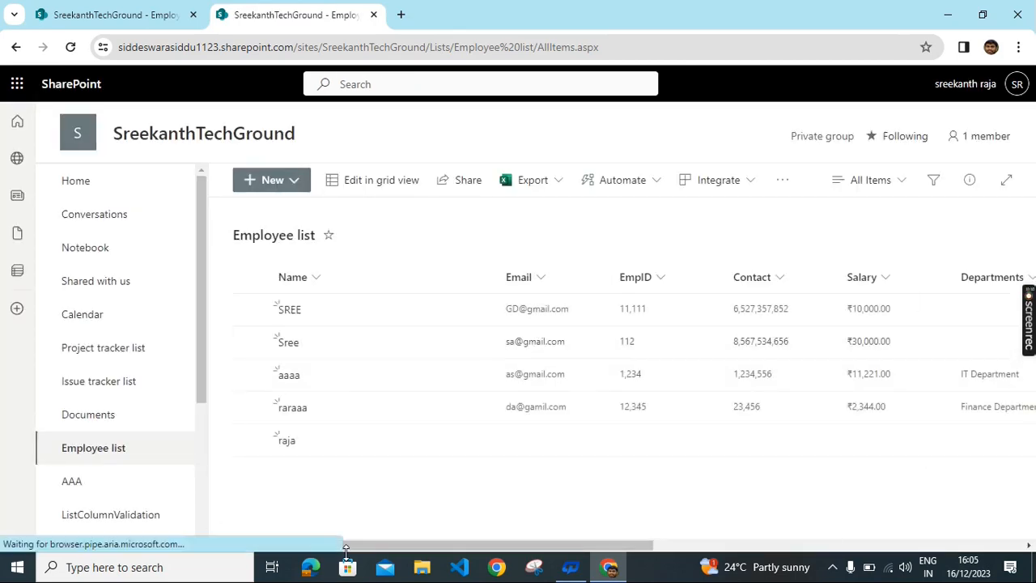
Step: Go from the Settings gear's Site information panel to View all site settings
drag(428, 547, 773, 377)
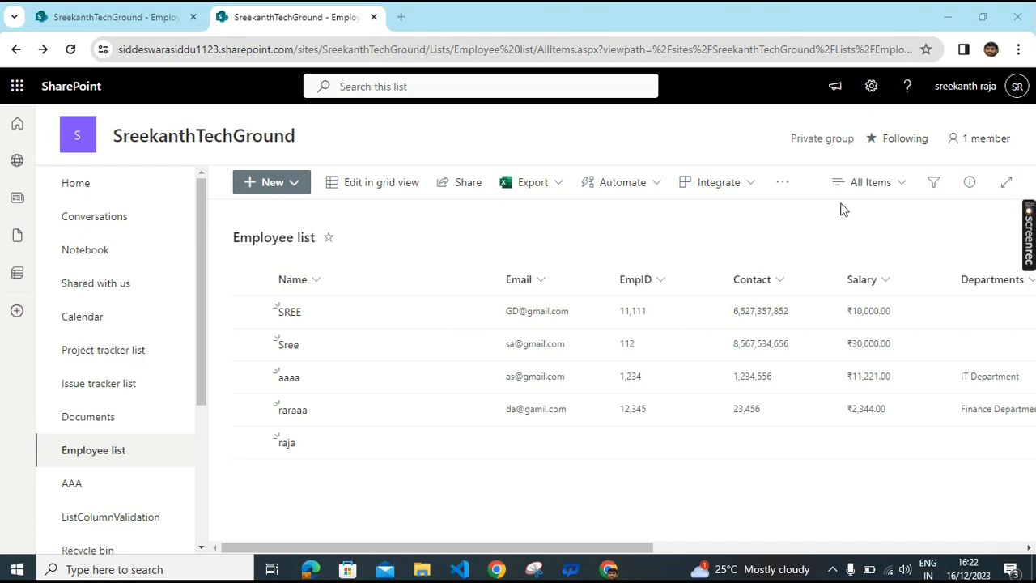
click(877, 87)
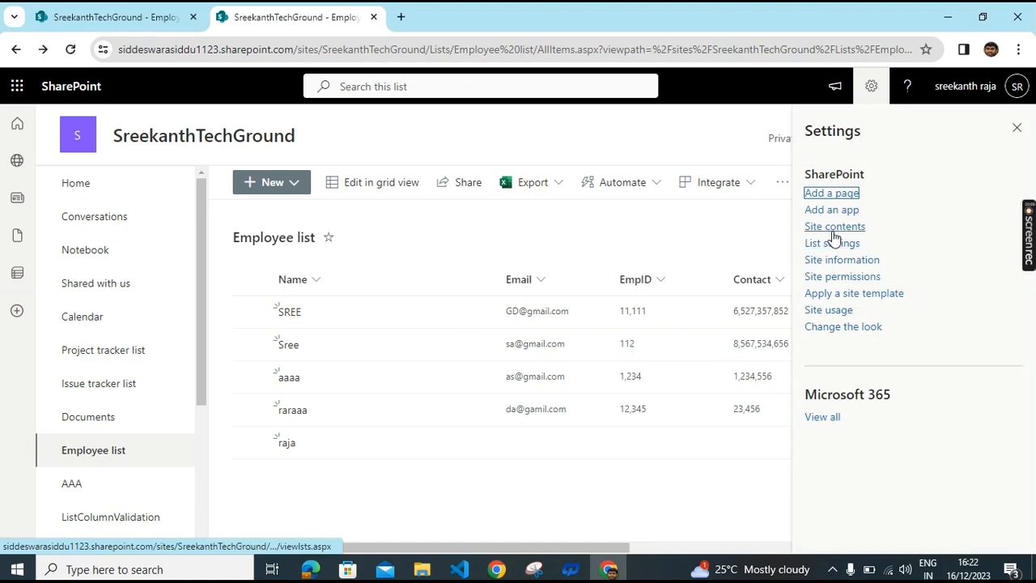
click(837, 260)
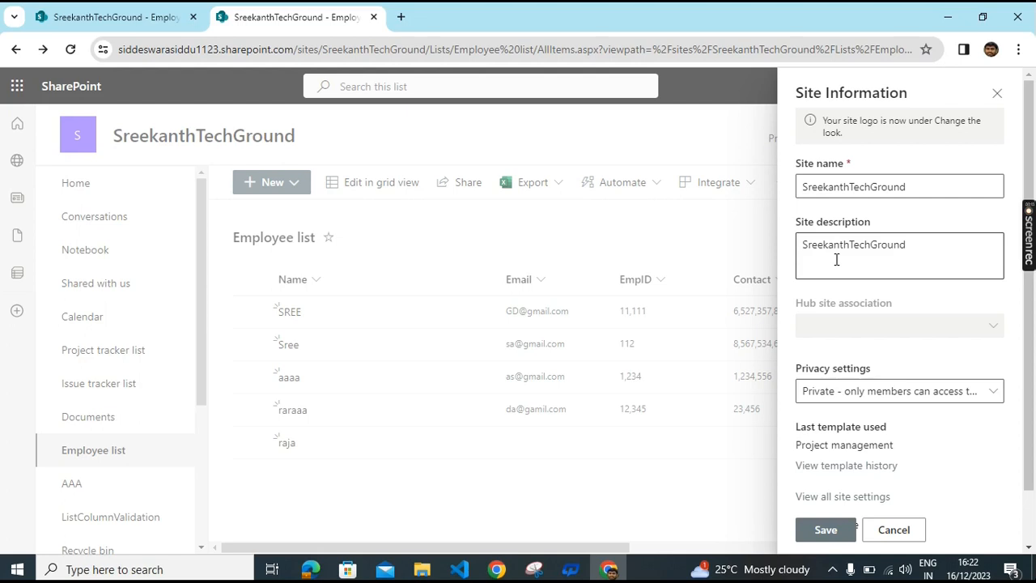
scroll(905, 403, down, 2)
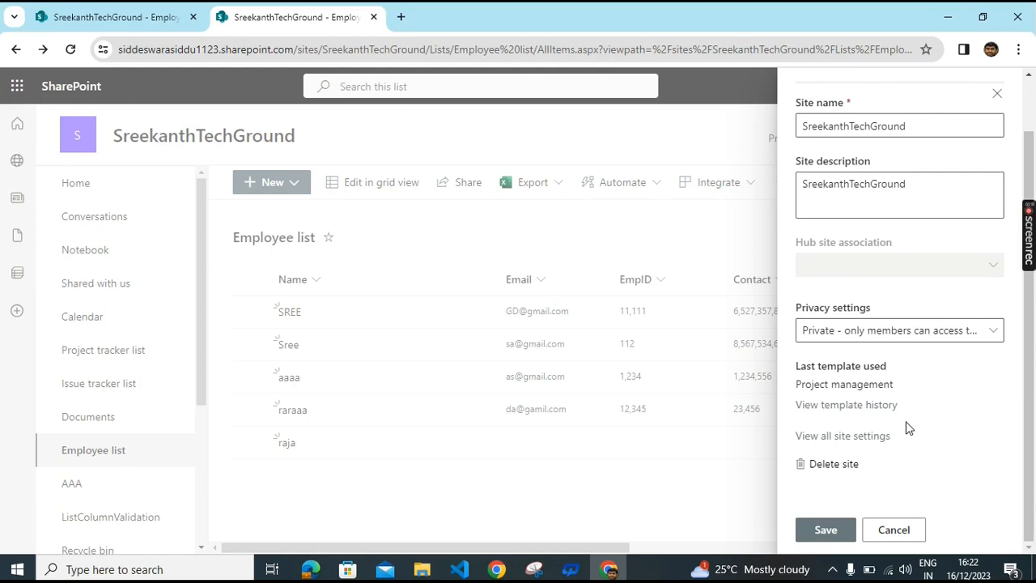
click(874, 438)
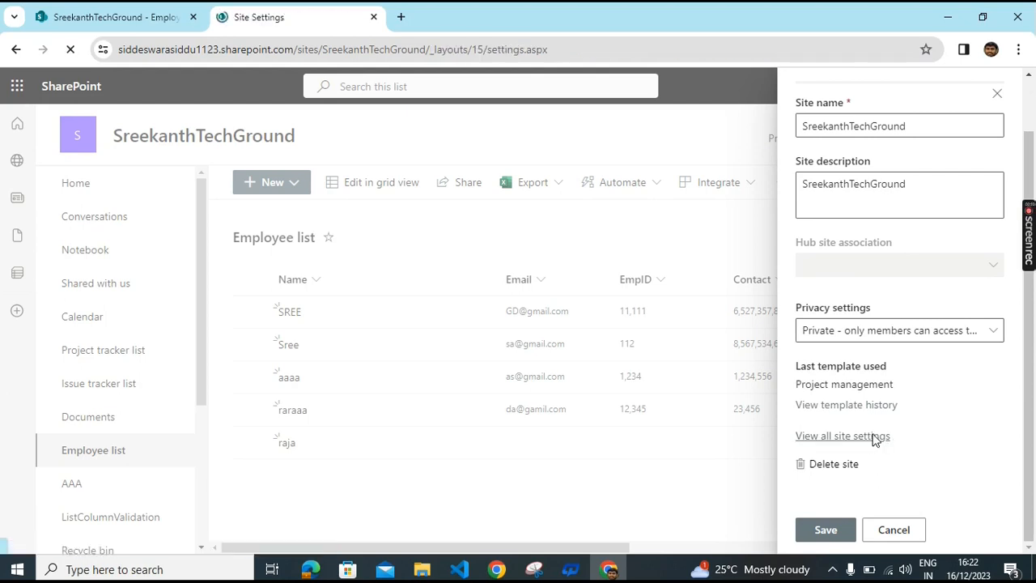
scroll(433, 289, down, 1)
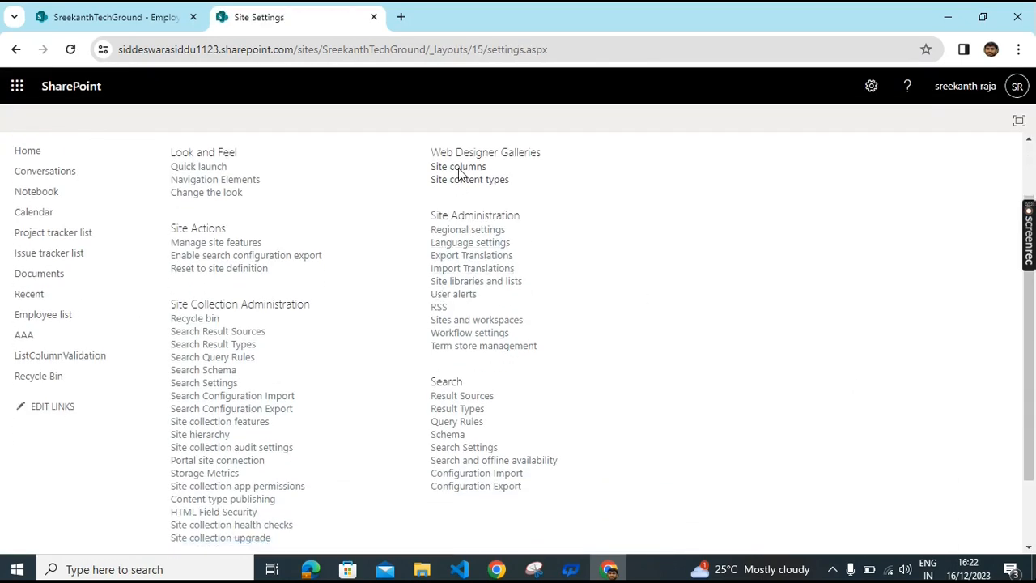
Step: Browse the Site columns list, then return to Site Settings
click(459, 168)
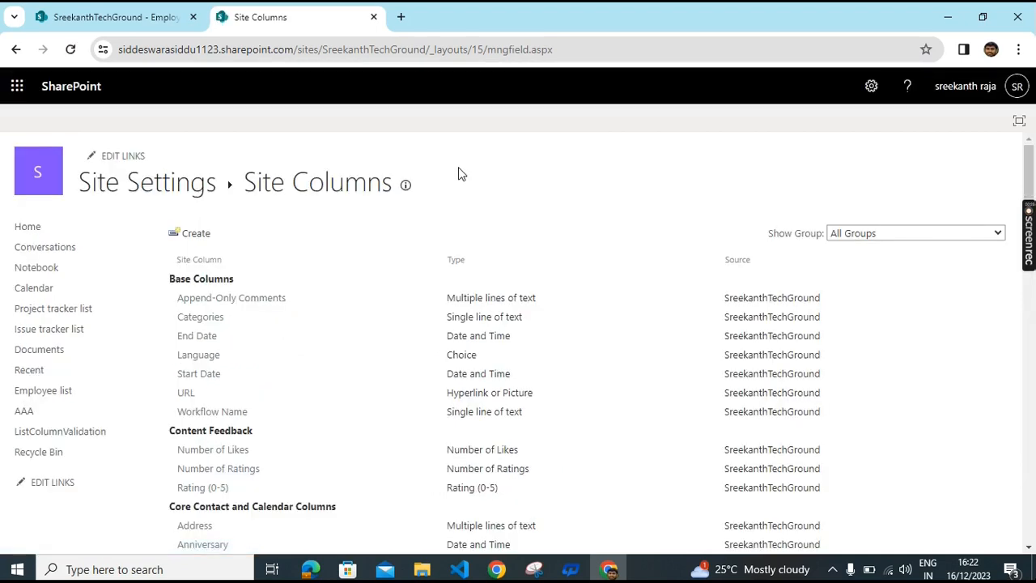
scroll(553, 455, down, 5)
scroll(553, 451, down, 8)
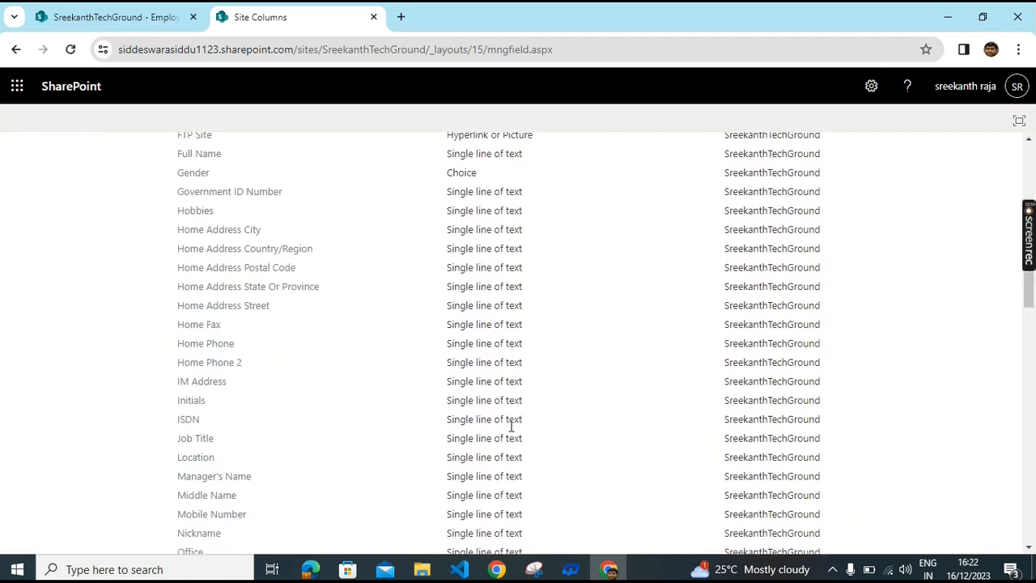
click(13, 50)
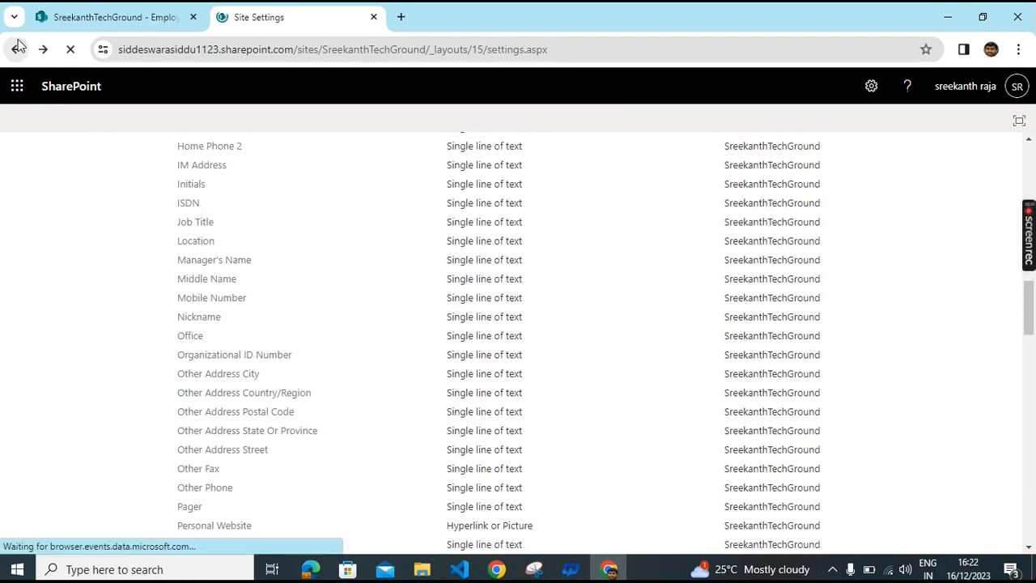
Step: Open Site content types and scroll through the content type gallery
scroll(405, 222, down, 1)
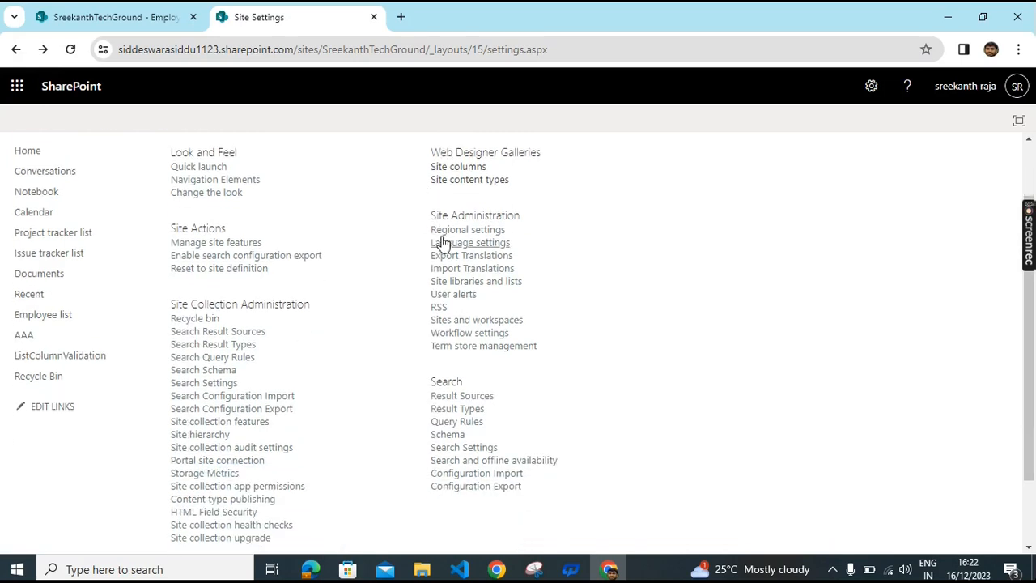
click(455, 181)
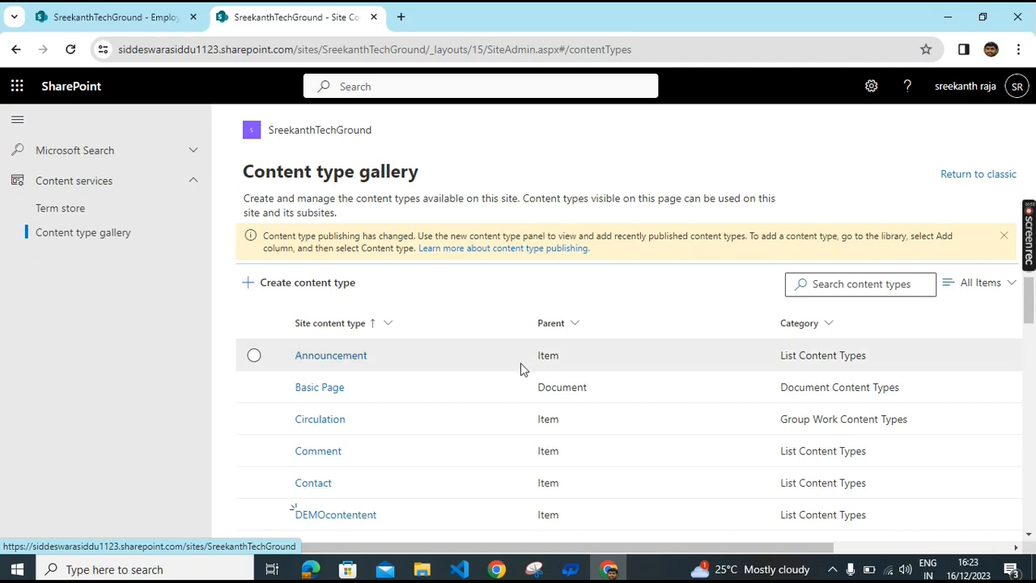
scroll(518, 372, down, 5)
scroll(478, 433, down, 1)
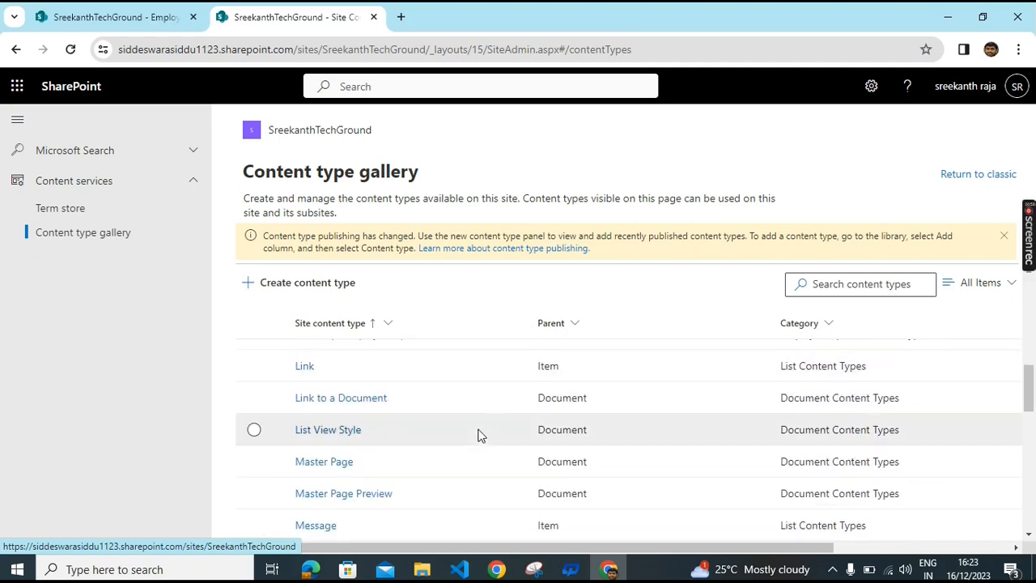